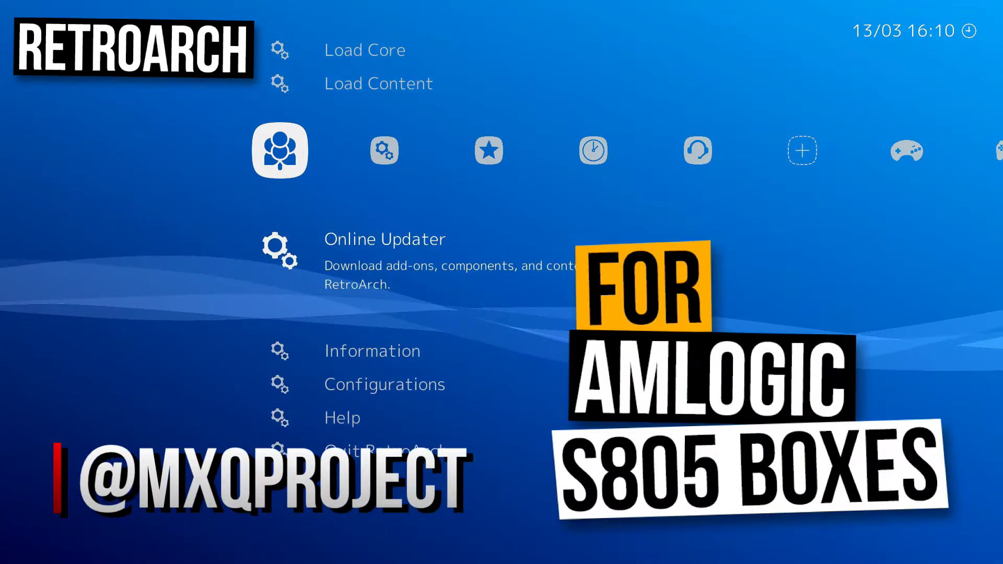
{"action": "key", "text": "Up"}
{"action": "key", "text": "Up"}
{"action": "key", "text": "Right"}
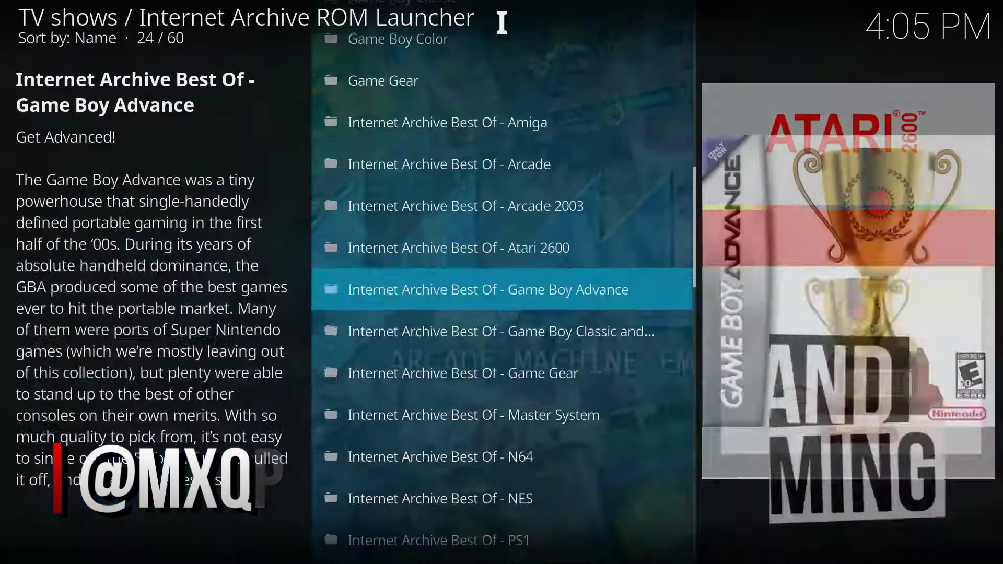
Browse the game system lists in the Internet Archive ROM Launcher, from the Best Of collections through MAME - 2003 and beyond.
{"action": "key", "text": "Down"}
{"action": "key", "text": "Down"}
{"action": "key", "text": "Down"}
{"action": "key", "text": "Down"}
{"action": "key", "text": "Down"}
{"action": "key", "text": "Down"}
{"action": "key", "text": "Down"}
{"action": "key", "text": "Down"}
{"action": "key", "text": "Down"}
{"action": "key", "text": "Down"}
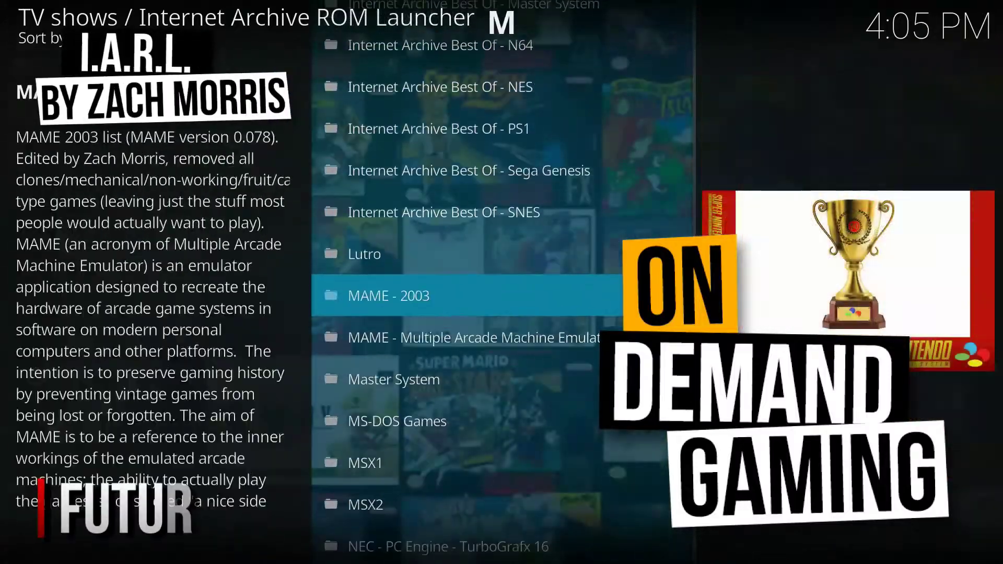
{"action": "key", "text": "Down"}
{"action": "key", "text": "Down"}
{"action": "key", "text": "Down"}
{"action": "key", "text": "Down"}
{"action": "key", "text": "Down"}
{"action": "key", "text": "Down"}
{"action": "key", "text": "Down"}
{"action": "key", "text": "Down"}
{"action": "key", "text": "Down"}
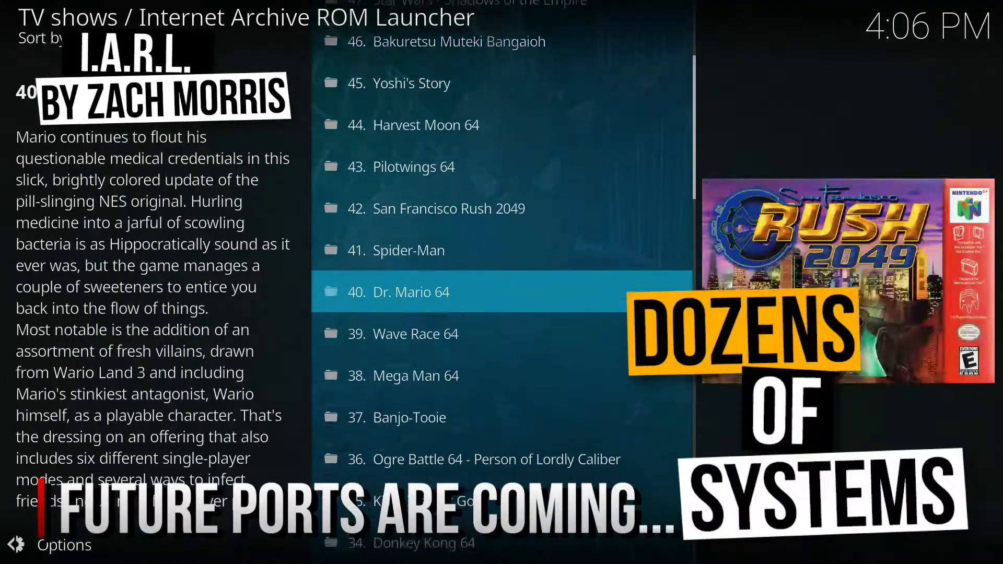
Look through the Nintendo 64 game list from Dr. Mario 64 past Ogre Battle 64.
{"action": "key", "text": "Down"}
{"action": "key", "text": "Down"}
{"action": "key", "text": "Down"}
{"action": "key", "text": "Down"}
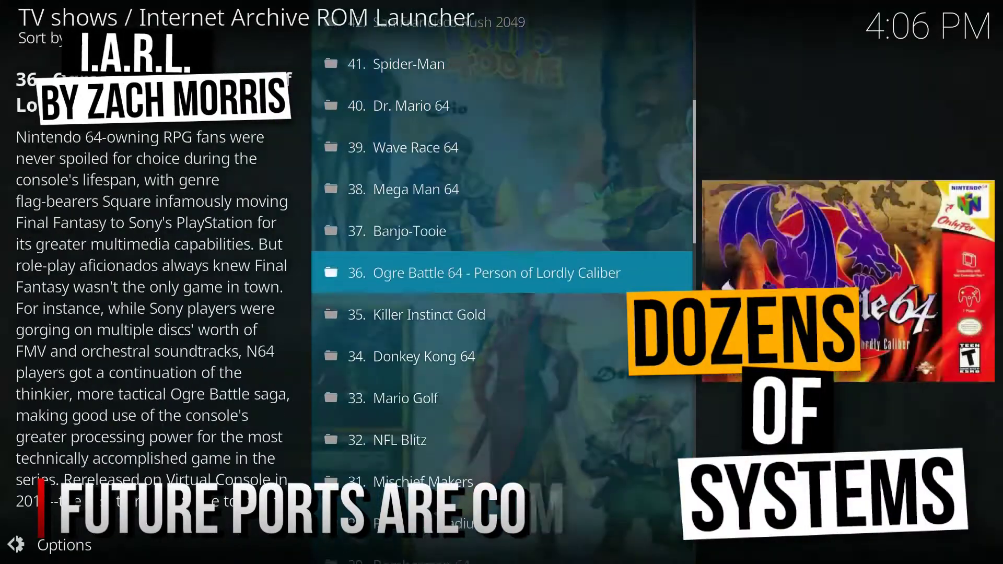
{"action": "key", "text": "Down"}
{"action": "key", "text": "Down"}
{"action": "key", "text": "Down"}
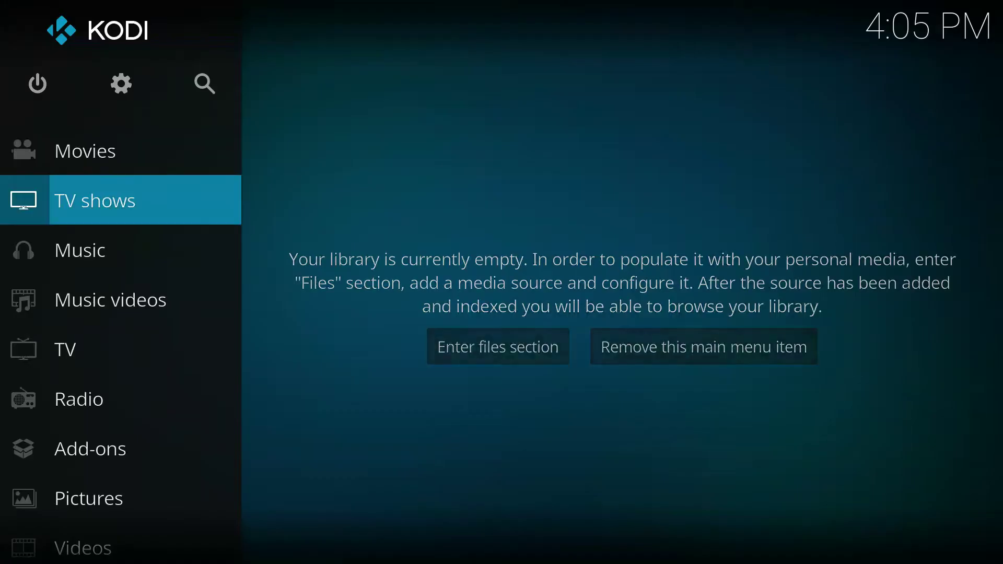
Go to Kodi's Add-ons section and look through the installed program add-ons.
{"action": "key", "text": "Down"}
{"action": "key", "text": "Down"}
{"action": "key", "text": "Down"}
{"action": "key", "text": "Down"}
{"action": "key", "text": "Down"}
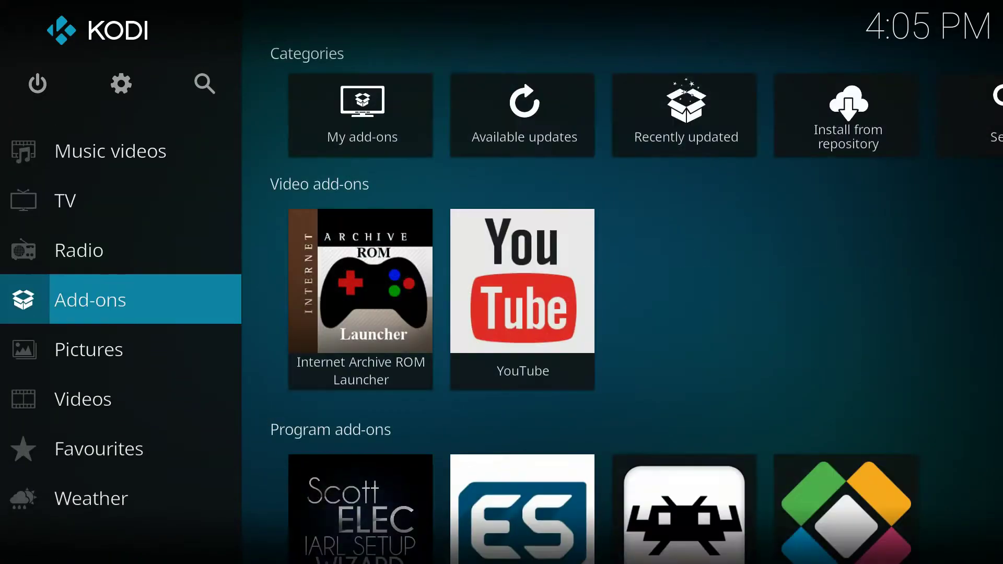
{"action": "key", "text": "Right"}
{"action": "key", "text": "Down"}
{"action": "key", "text": "Down"}
{"action": "key", "text": "Right"}
{"action": "key", "text": "Right"}
{"action": "key", "text": "Right"}
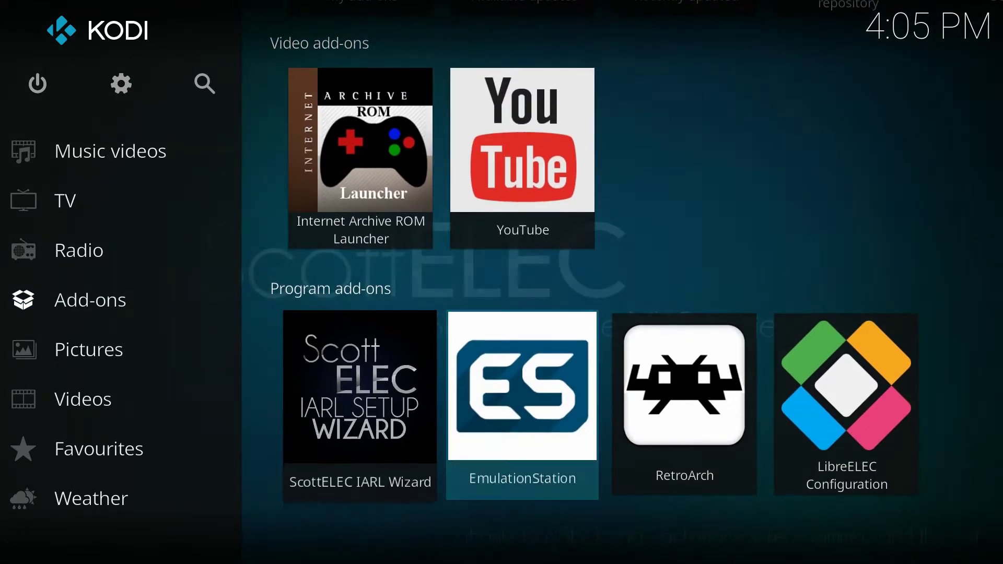
{"action": "key", "text": "Left"}
{"action": "key", "text": "Left"}
{"action": "key", "text": "Left"}
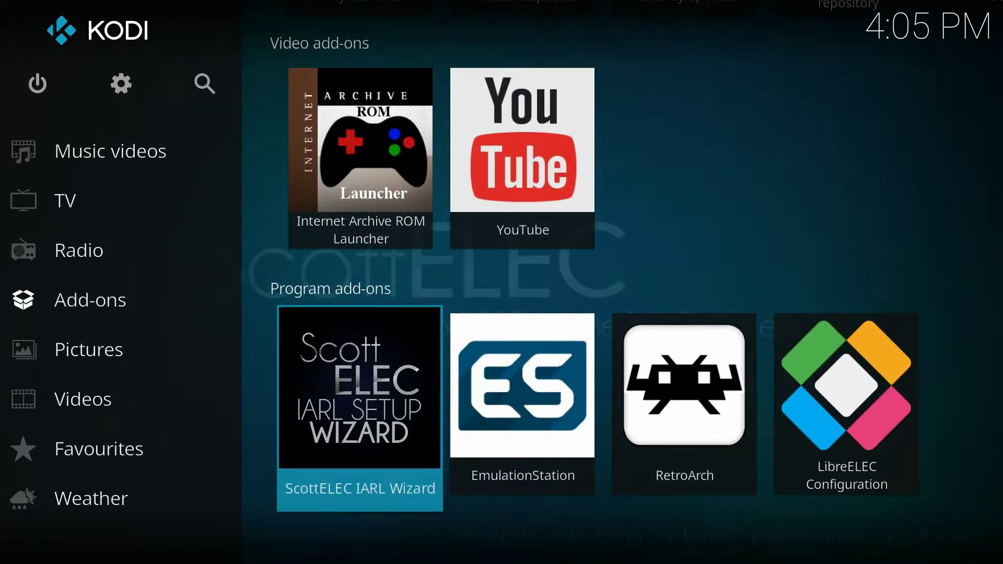
Open the Internet Archive ROM Launcher video add-on.
{"action": "key", "text": "Up"}
{"action": "key", "text": "Right"}
{"action": "key", "text": "Left"}
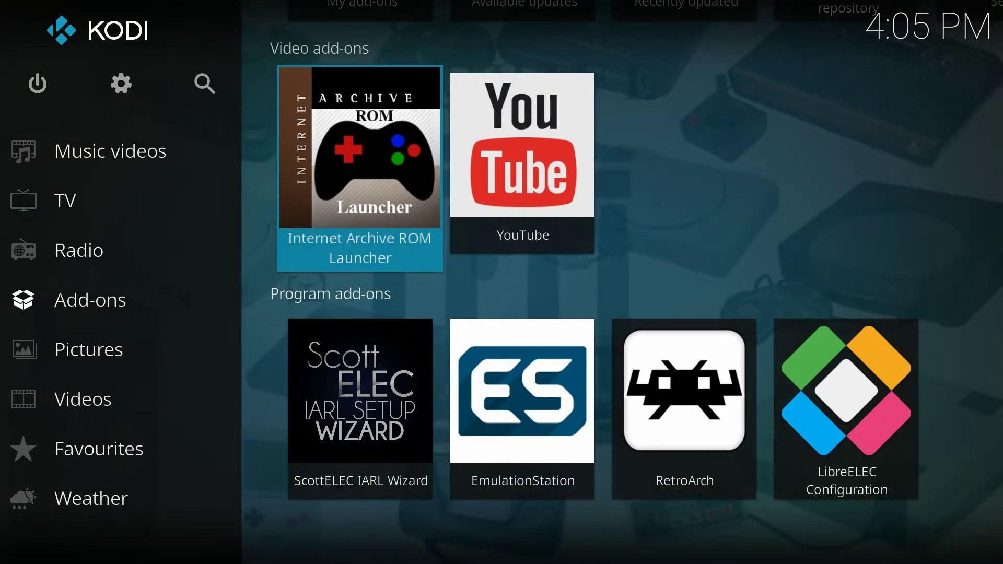
{"action": "key", "text": "Return"}
Browse the launcher's list of game systems from the Atari entries past Internet Archive Best Of - SNES.
{"action": "key", "text": "Down"}
{"action": "key", "text": "Down"}
{"action": "key", "text": "Down"}
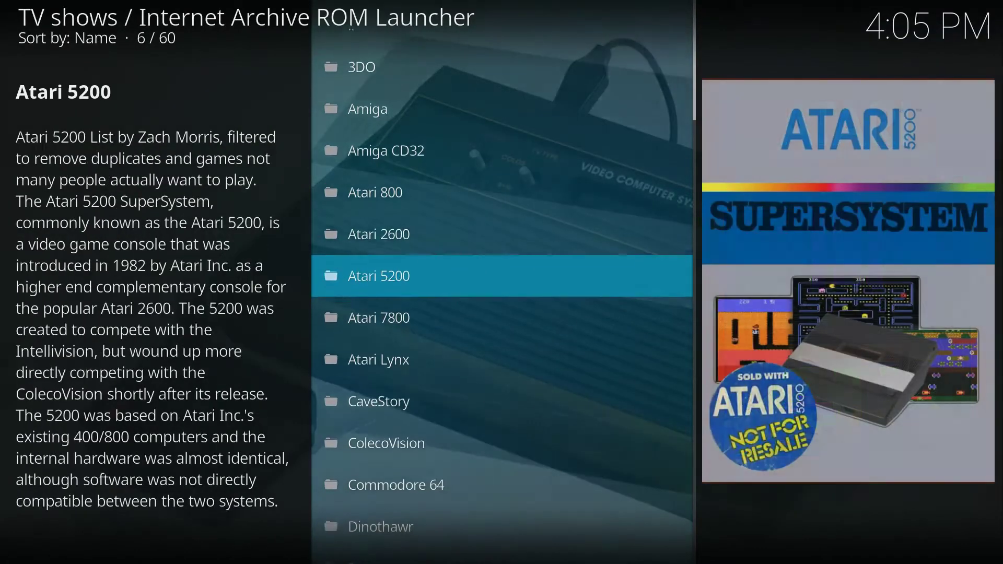
{"action": "key", "text": "Down"}
{"action": "key", "text": "Down"}
{"action": "key", "text": "Down"}
{"action": "key", "text": "Down"}
{"action": "key", "text": "Down"}
{"action": "key", "text": "Down"}
{"action": "key", "text": "Down"}
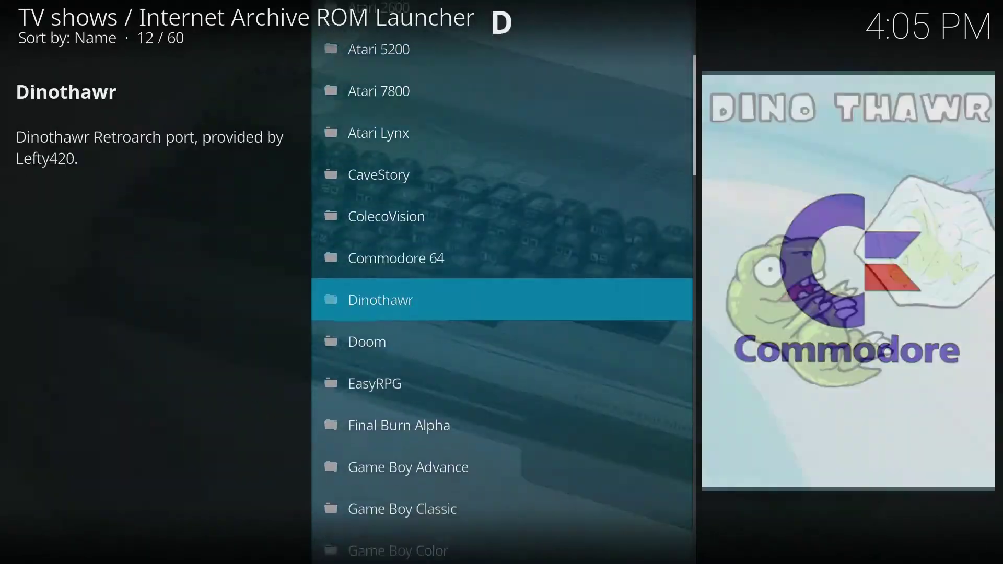
{"action": "key", "text": "Down"}
{"action": "key", "text": "Down"}
{"action": "key", "text": "Down"}
{"action": "key", "text": "Down"}
{"action": "key", "text": "Down"}
{"action": "key", "text": "Down"}
{"action": "key", "text": "Down"}
{"action": "key", "text": "Down"}
{"action": "key", "text": "Down"}
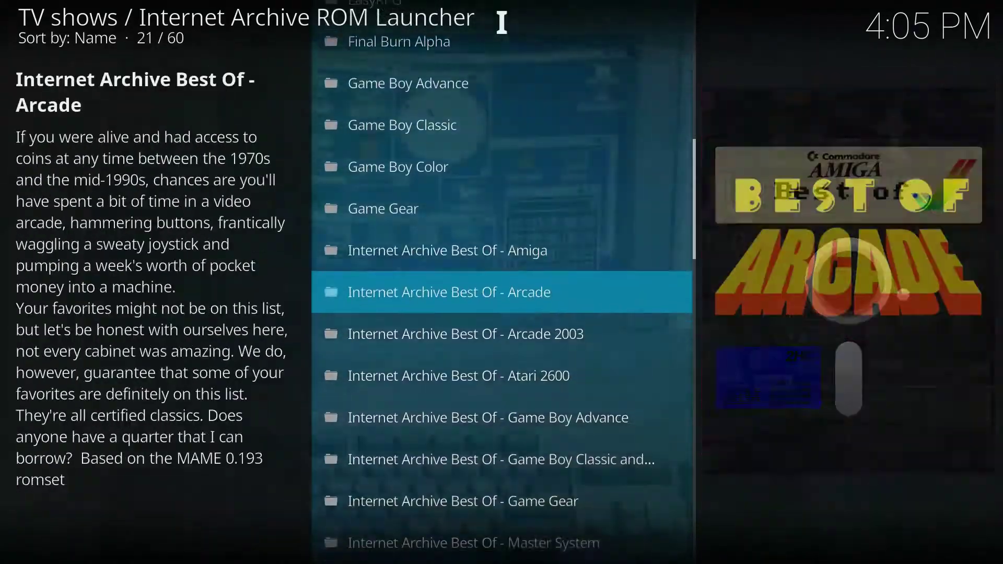
{"action": "key", "text": "Down"}
{"action": "key", "text": "Down"}
{"action": "key", "text": "Down"}
{"action": "key", "text": "Down"}
{"action": "key", "text": "Down"}
{"action": "key", "text": "Down"}
{"action": "key", "text": "Down"}
{"action": "key", "text": "Down"}
{"action": "key", "text": "Down"}
{"action": "key", "text": "Down"}
{"action": "key", "text": "Down"}
{"action": "key", "text": "Down"}
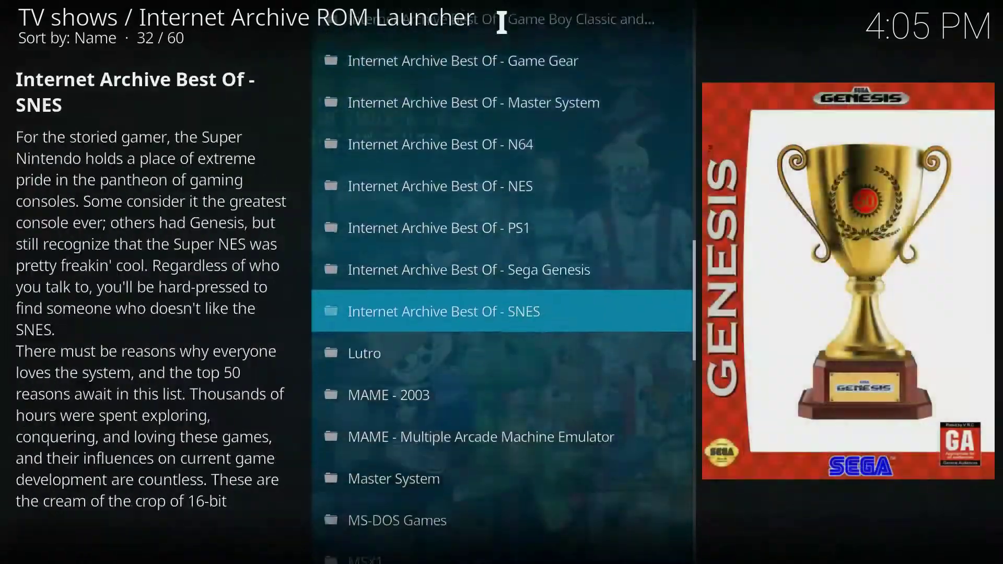
{"action": "key", "text": "Down"}
{"action": "key", "text": "Down"}
{"action": "key", "text": "Down"}
{"action": "key", "text": "Down"}
{"action": "key", "text": "Down"}
{"action": "key", "text": "Down"}
{"action": "key", "text": "Down"}
{"action": "key", "text": "Down"}
{"action": "key", "text": "Down"}
{"action": "key", "text": "Down"}
{"action": "key", "text": "Down"}
{"action": "key", "text": "Down"}
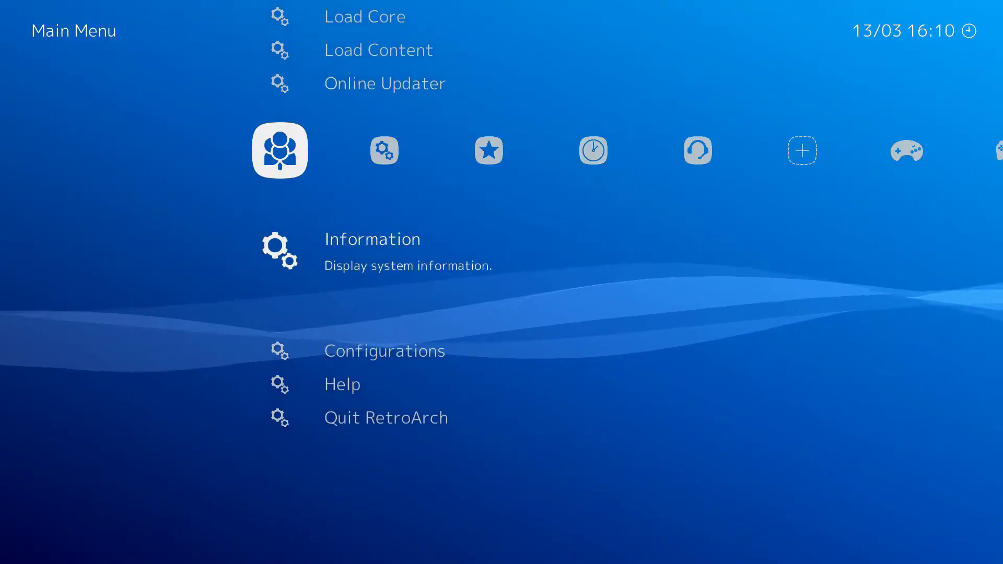
Look through RetroArch's Main Menu entries down to Quit RetroArch and back up to Load Core.
{"action": "key", "text": "Down"}
{"action": "key", "text": "Down"}
{"action": "key", "text": "Down"}
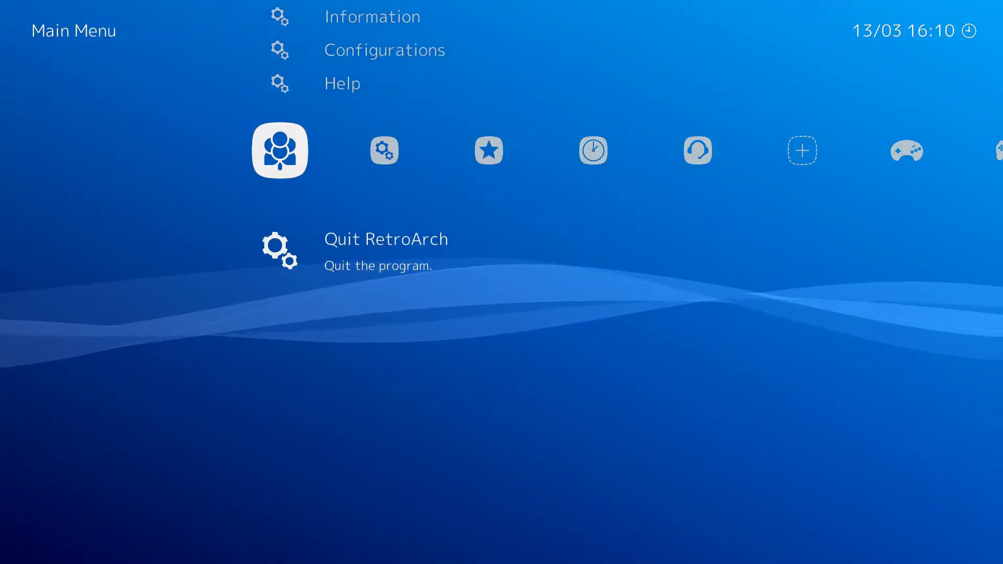
{"action": "key", "text": "Up"}
{"action": "key", "text": "Up"}
{"action": "key", "text": "Up"}
{"action": "key", "text": "Up"}
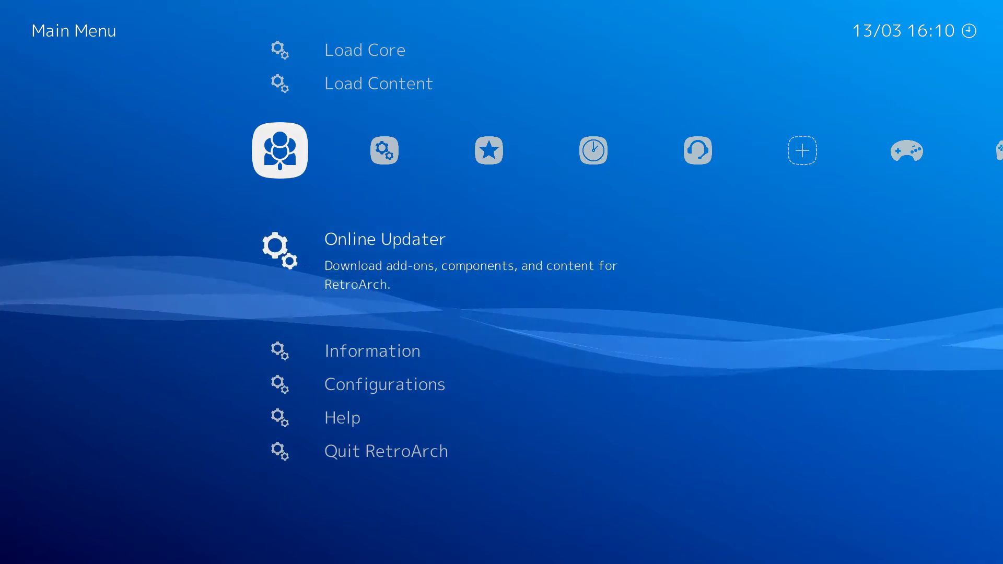
{"action": "key", "text": "Up"}
{"action": "key", "text": "Up"}
Go to Netplay Rooms, refresh the room list and look through the rooms.
{"action": "key", "text": "Right"}
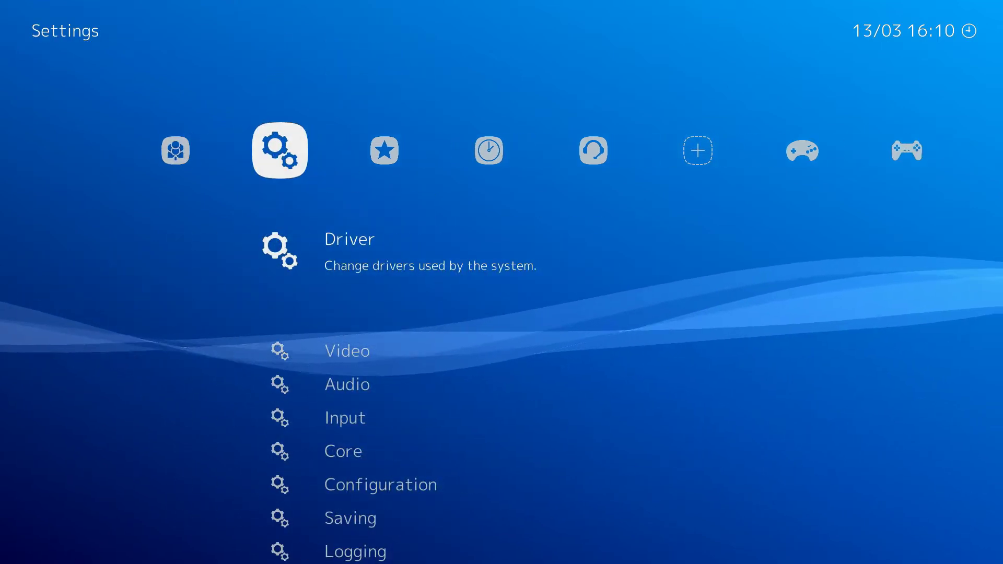
{"action": "key", "text": "Right"}
{"action": "key", "text": "Right"}
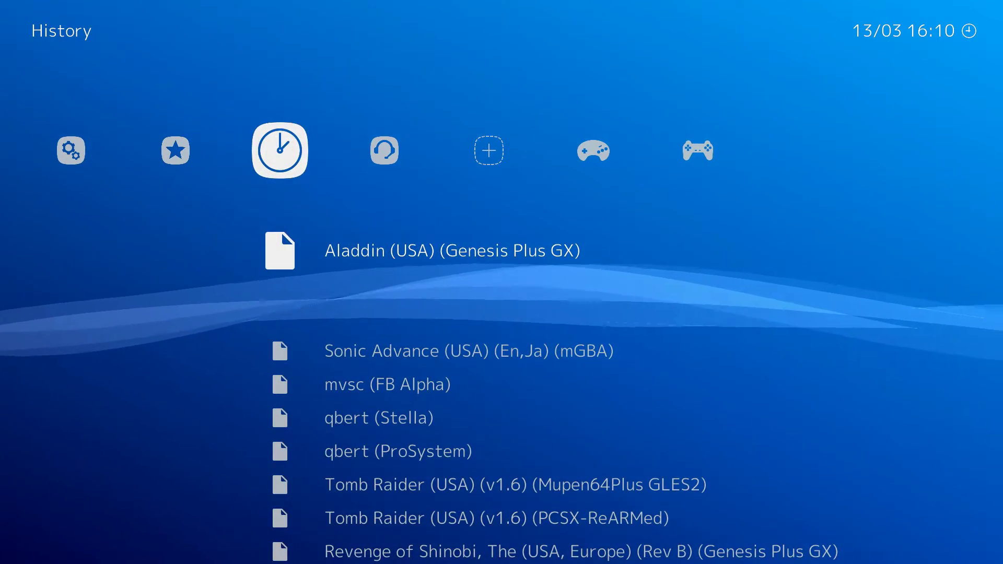
{"action": "key", "text": "Right"}
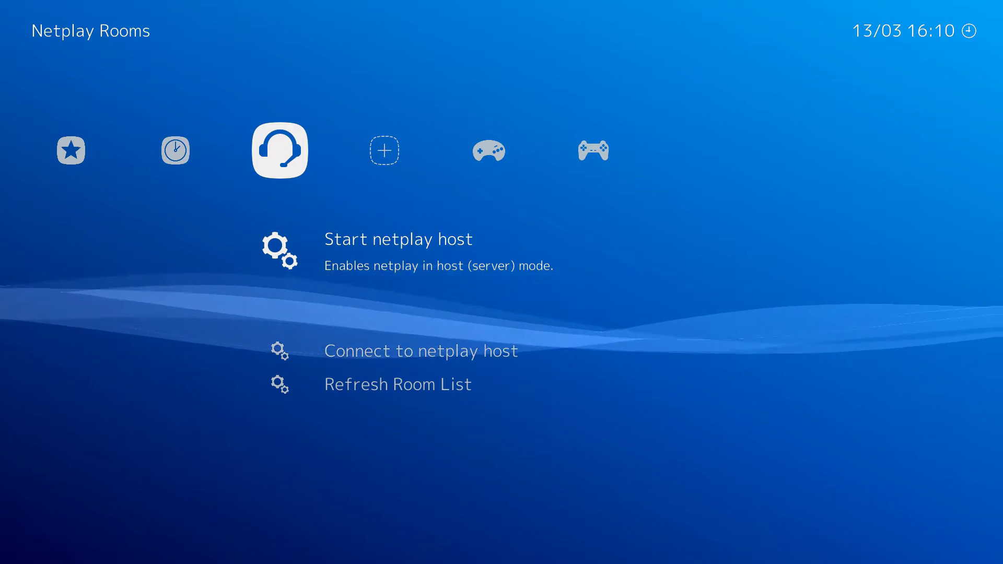
{"action": "key", "text": "Down"}
{"action": "key", "text": "Down"}
{"action": "key", "text": "Return"}
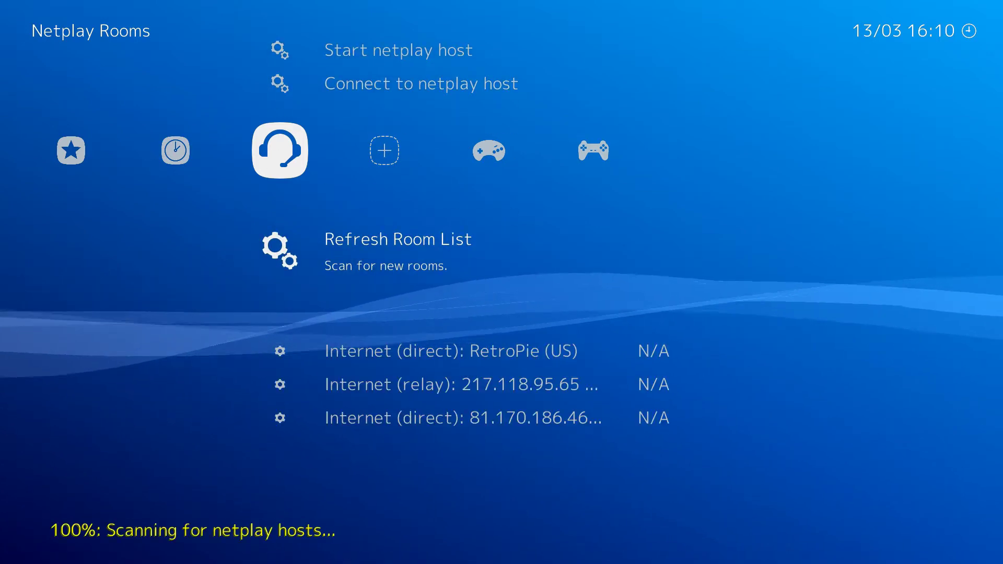
{"action": "key", "text": "Down"}
{"action": "key", "text": "Down"}
{"action": "key", "text": "Down"}
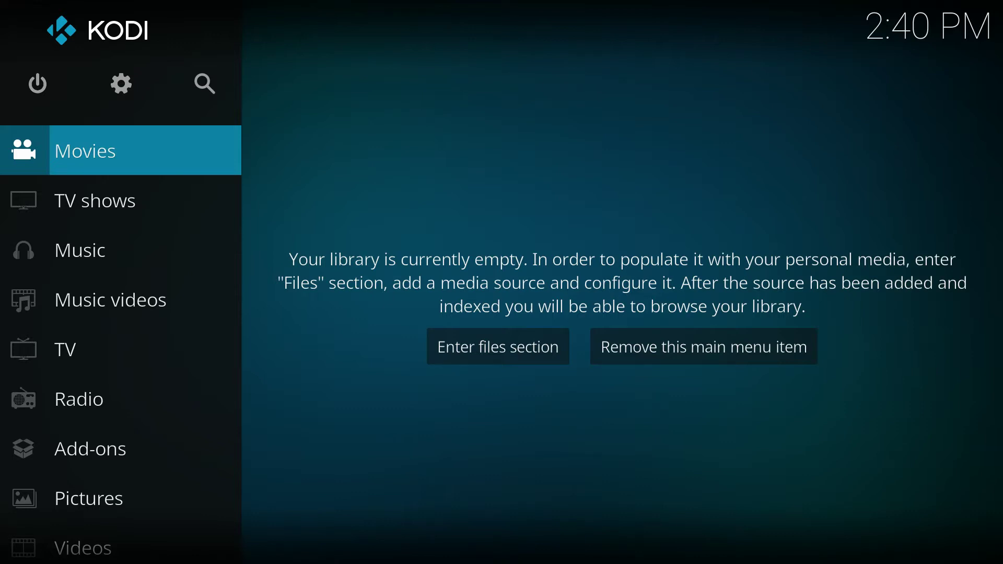
Launch RetroArch from the program add-ons in Kodi's Add-ons section.
{"action": "key", "text": "Down"}
{"action": "key", "text": "Down"}
{"action": "key", "text": "Down"}
{"action": "key", "text": "Down"}
{"action": "key", "text": "Down"}
{"action": "key", "text": "Down"}
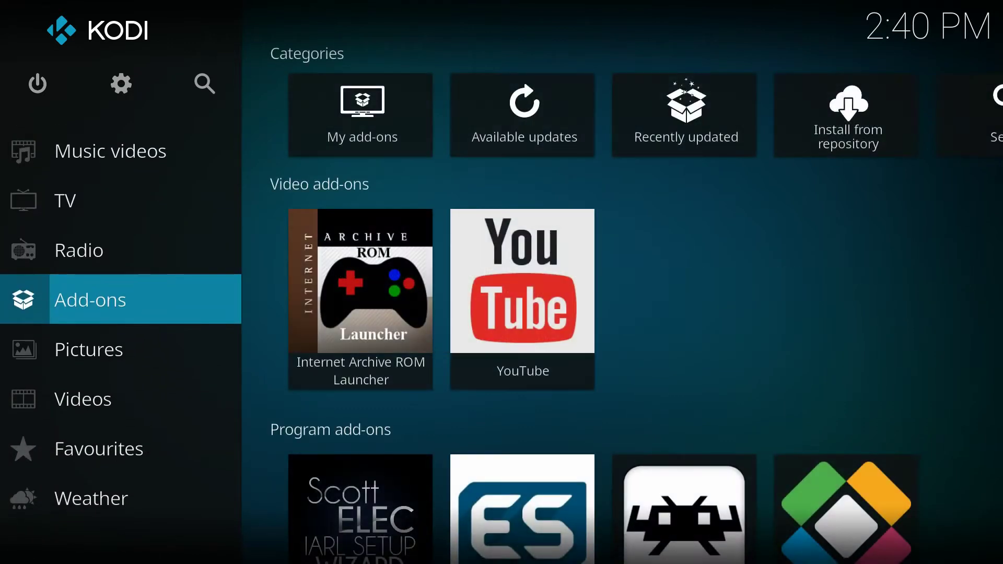
{"action": "key", "text": "Right"}
{"action": "key", "text": "Down"}
{"action": "key", "text": "Down"}
{"action": "key", "text": "Right"}
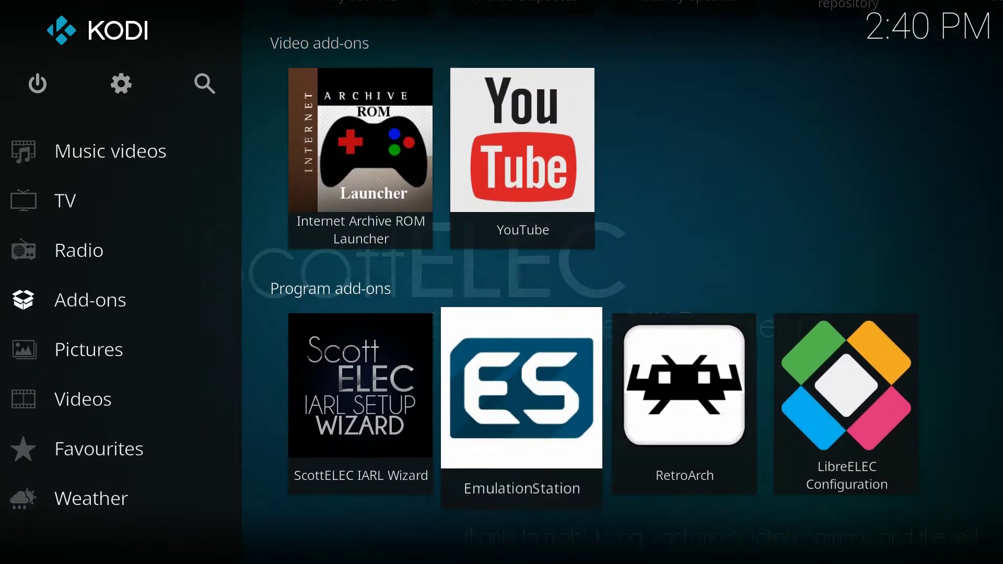
{"action": "key", "text": "Right"}
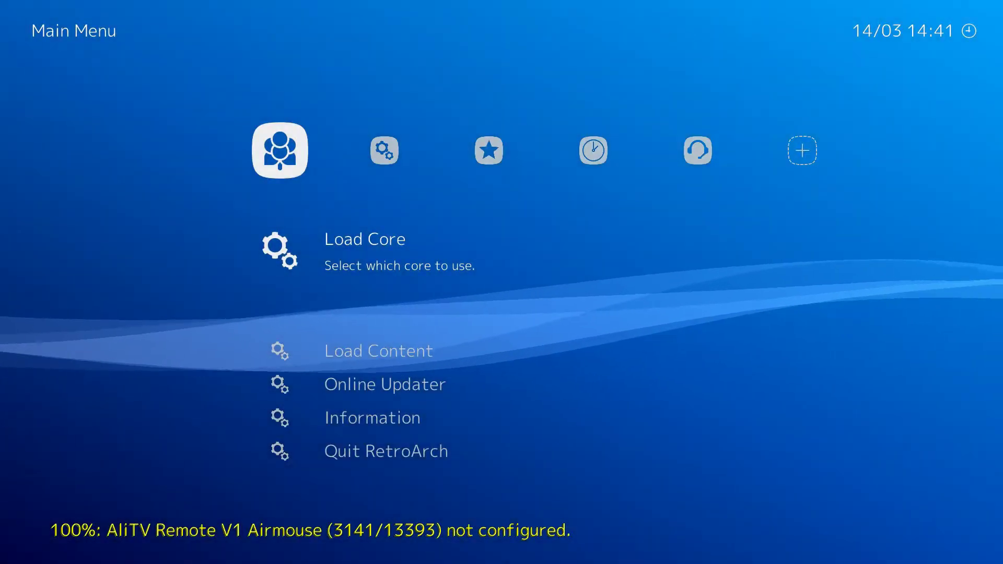
Look through RetroArch's top-level sections from Settings to Netplay Rooms and return to the Main Menu.
{"action": "key", "text": "Right"}
{"action": "key", "text": "Right"}
{"action": "key", "text": "Right"}
{"action": "key", "text": "Right"}
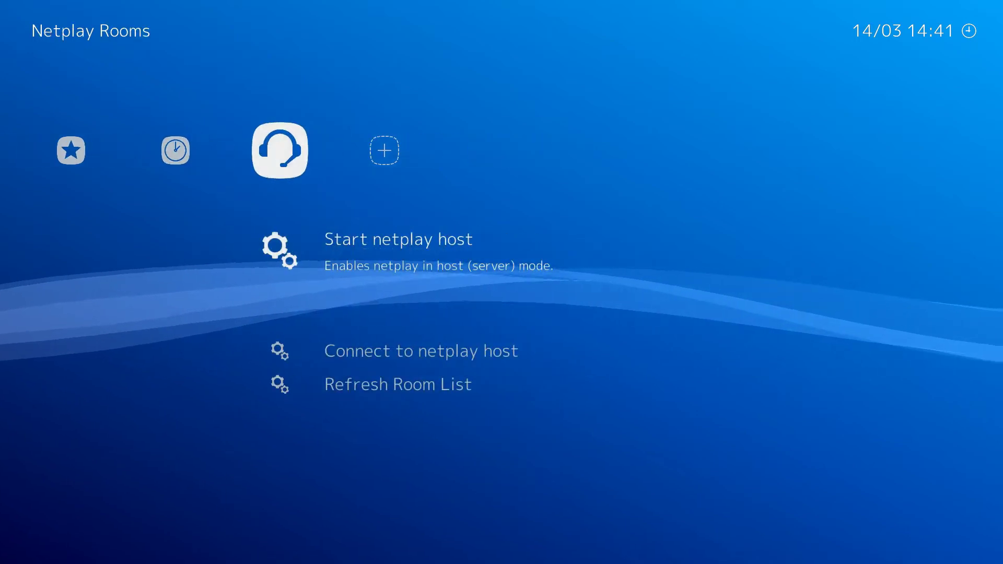
{"action": "key", "text": "Left"}
{"action": "key", "text": "Left"}
{"action": "key", "text": "Left"}
{"action": "key", "text": "Left"}
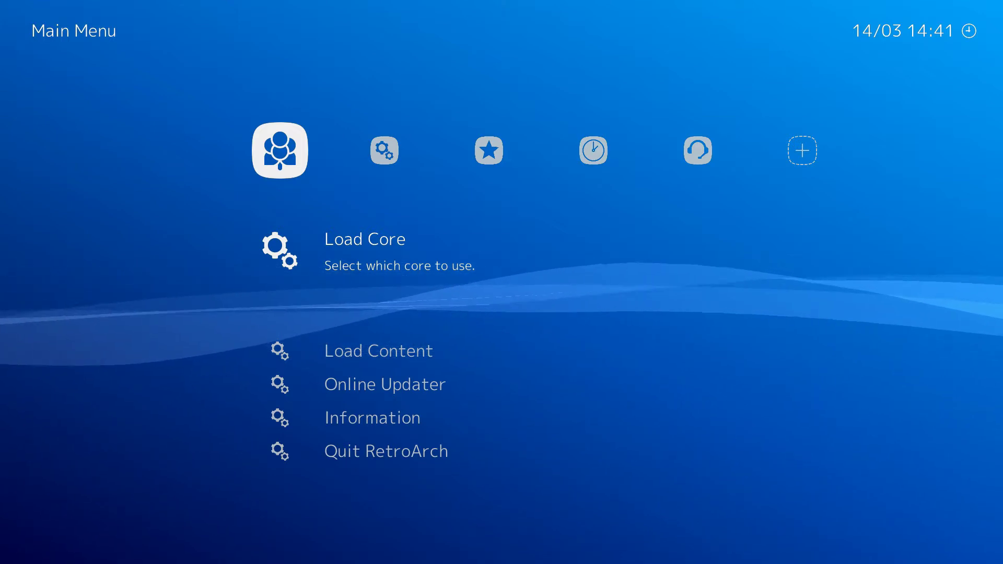
Examine the Main Menu entries available by default, from Load Core to Quit RetroArch.
{"action": "key", "text": "Down"}
{"action": "key", "text": "Down"}
{"action": "key", "text": "Down"}
{"action": "key", "text": "Down"}
{"action": "key", "text": "Up"}
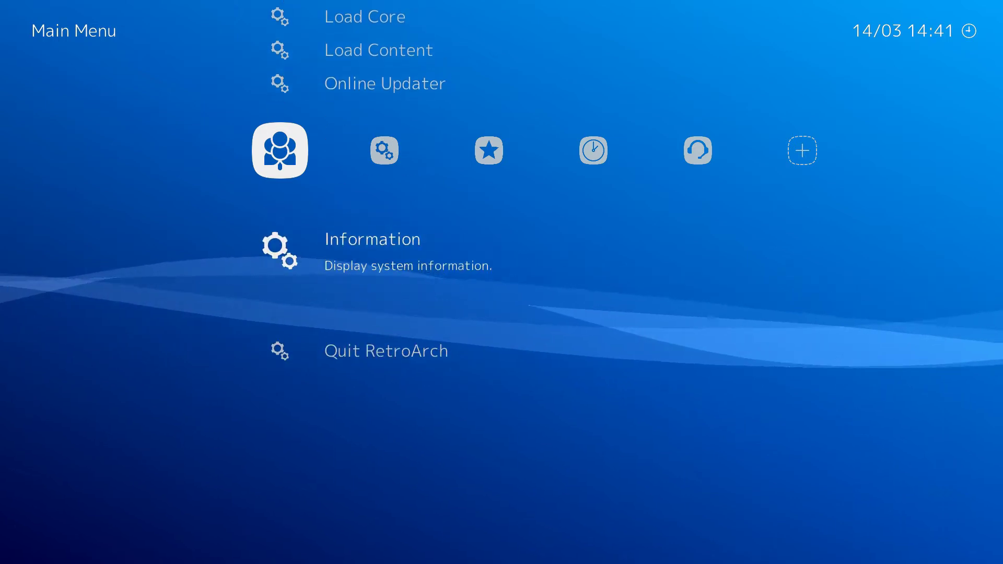
{"action": "key", "text": "Up"}
{"action": "key", "text": "Up"}
{"action": "key", "text": "Up"}
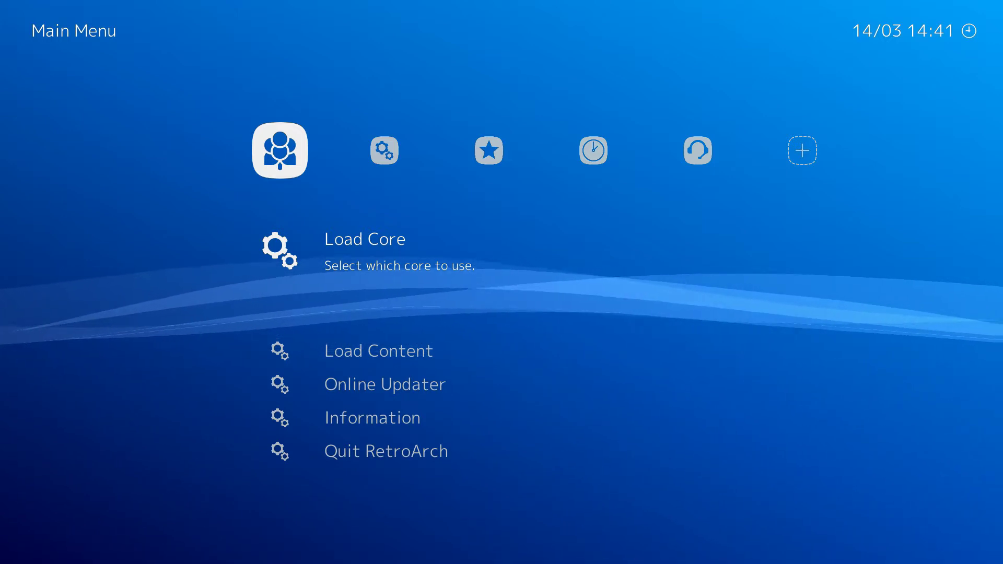
{"action": "key", "text": "Down"}
{"action": "key", "text": "Down"}
{"action": "key", "text": "Down"}
{"action": "key", "text": "Down"}
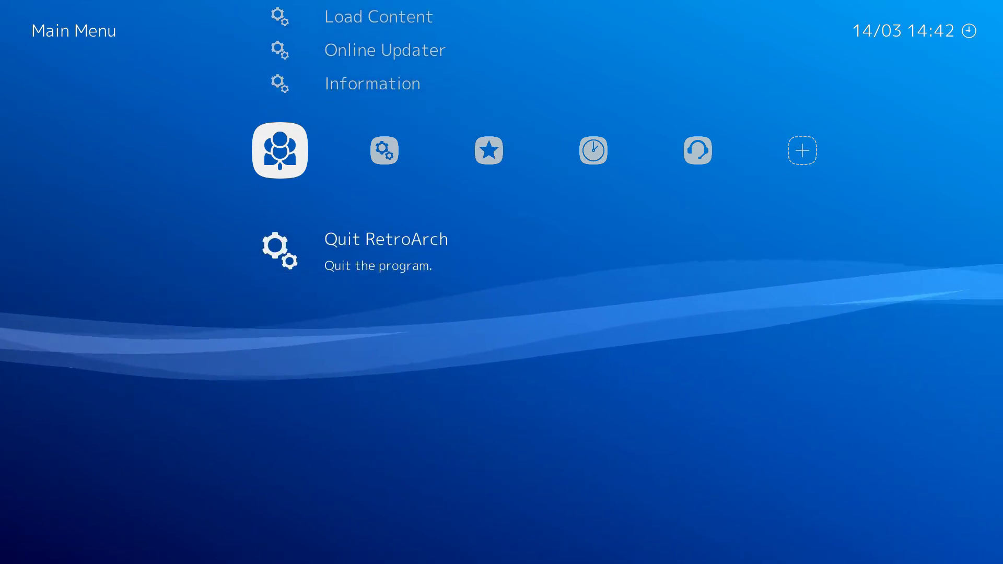
{"action": "key", "text": "Up"}
{"action": "key", "text": "Up"}
{"action": "key", "text": "Up"}
{"action": "key", "text": "Up"}
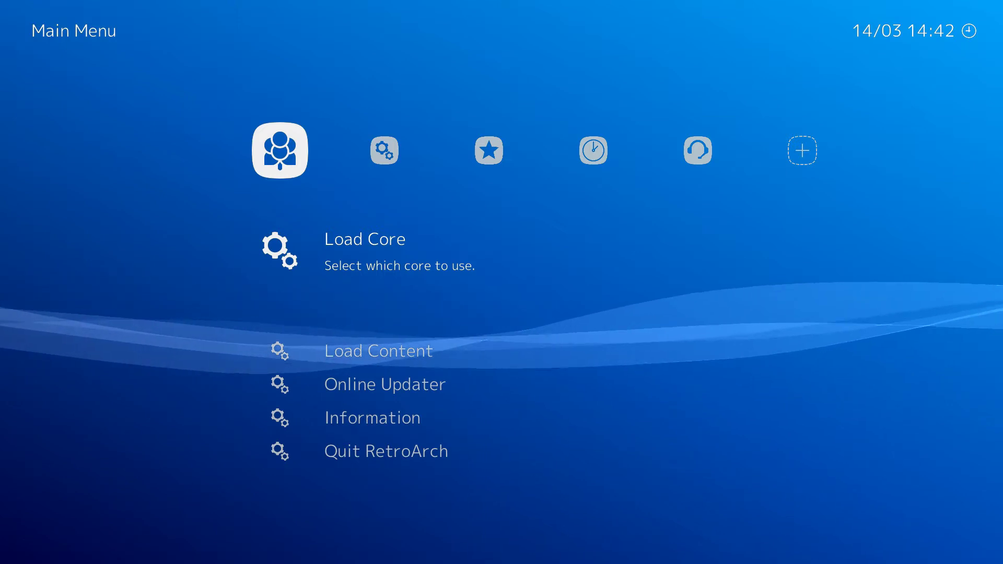
Enable Show Advanced Settings in the User Interface settings and return to the Settings list.
{"action": "key", "text": "Right"}
{"action": "key", "text": "Down"}
{"action": "key", "text": "Down"}
{"action": "key", "text": "Down"}
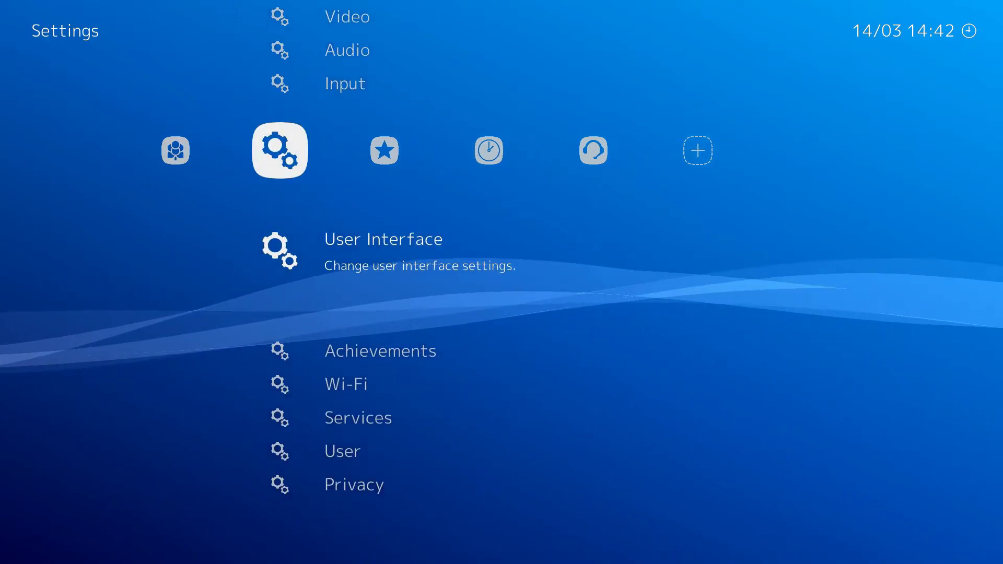
{"action": "key", "text": "Return"}
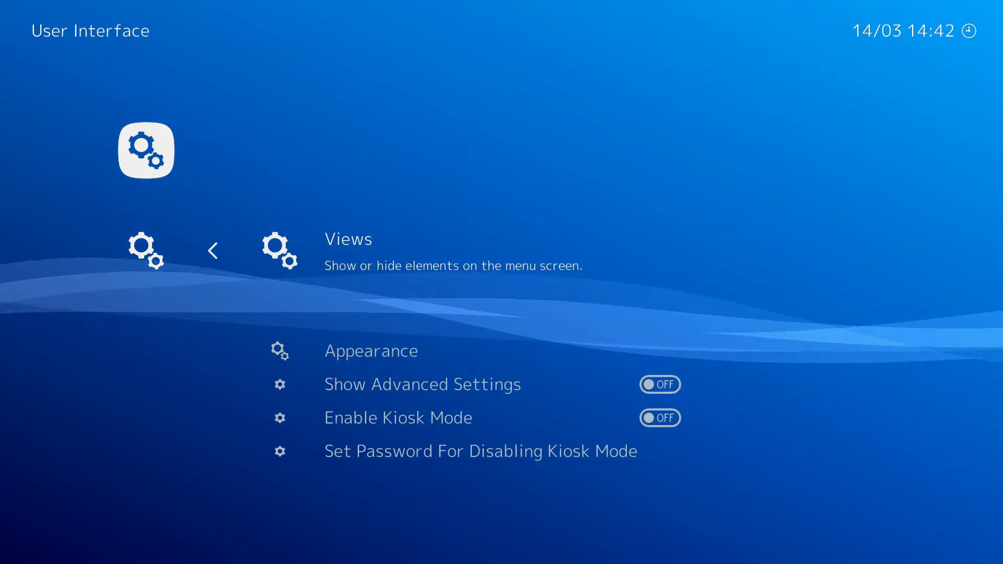
{"action": "key", "text": "Down"}
{"action": "key", "text": "Down"}
{"action": "key", "text": "Return"}
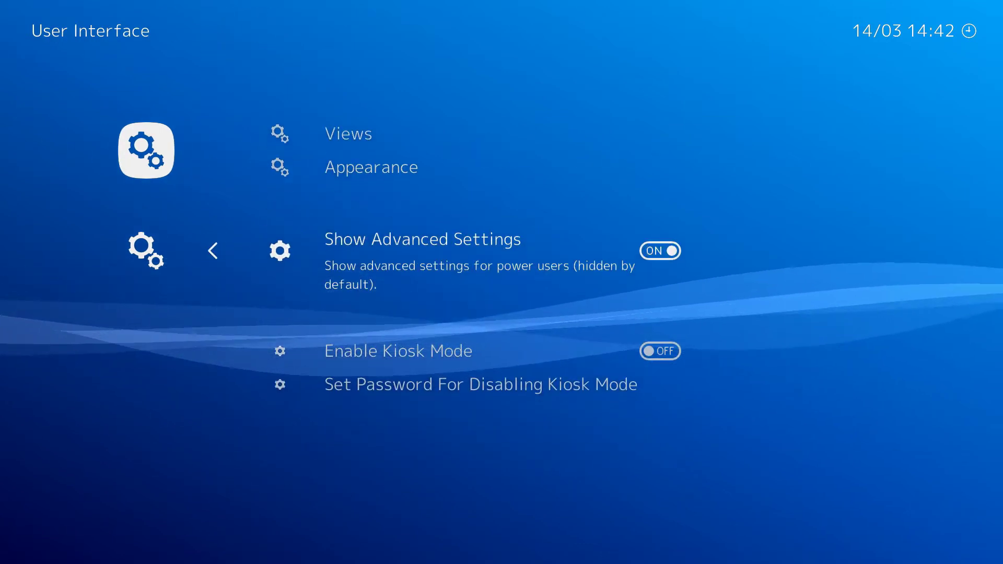
{"action": "key", "text": "BackSpace"}
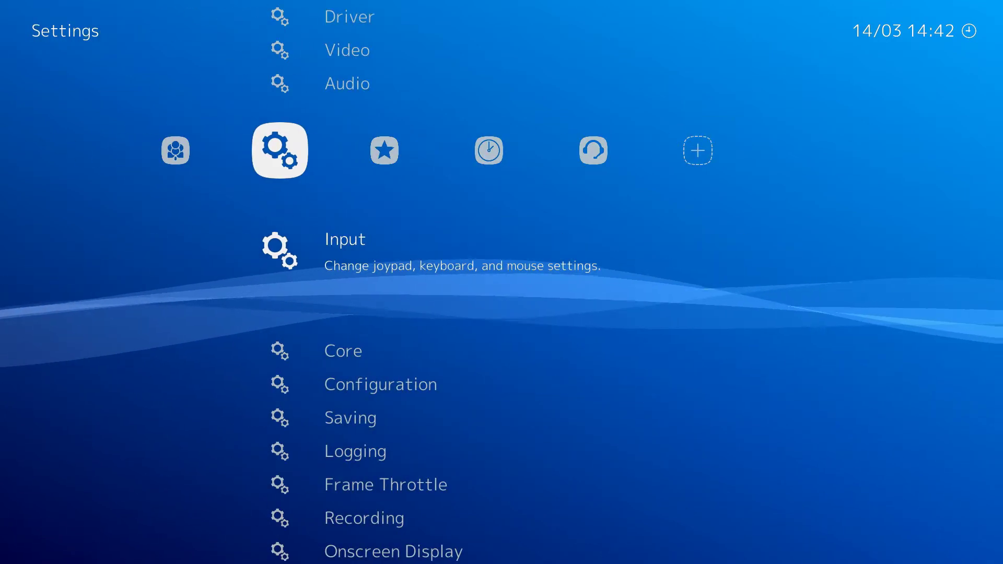
Look through the Settings categories made available by the advanced settings, from Driver to Privacy.
{"action": "key", "text": "Up"}
{"action": "key", "text": "Up"}
{"action": "key", "text": "Up"}
{"action": "key", "text": "Up"}
{"action": "key", "text": "Up"}
{"action": "key", "text": "Up"}
{"action": "key", "text": "Up"}
{"action": "key", "text": "Up"}
{"action": "key", "text": "Up"}
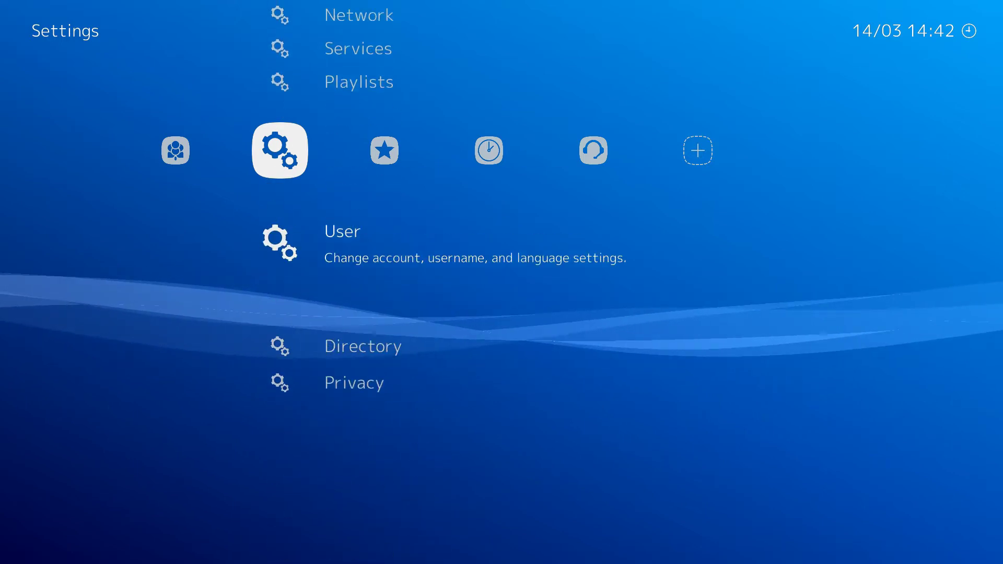
{"action": "key", "text": "Up"}
{"action": "key", "text": "Up"}
{"action": "key", "text": "Up"}
{"action": "key", "text": "Up"}
{"action": "key", "text": "Up"}
{"action": "key", "text": "Up"}
{"action": "key", "text": "Up"}
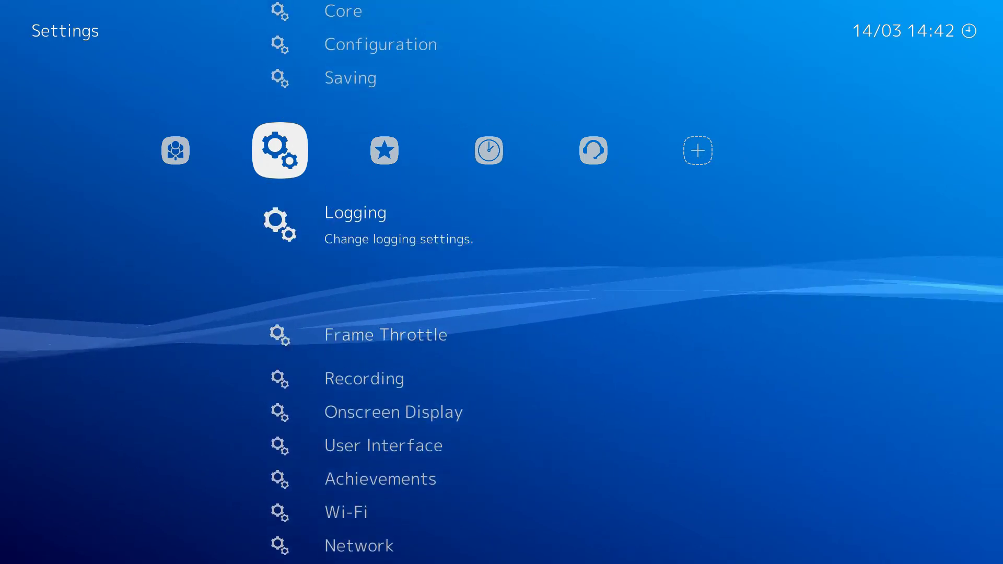
{"action": "key", "text": "Up"}
{"action": "key", "text": "Up"}
{"action": "key", "text": "Up"}
{"action": "key", "text": "Up"}
Save the current configuration in the Main Menu's Configurations section and return to the Main Menu.
{"action": "key", "text": "Left"}
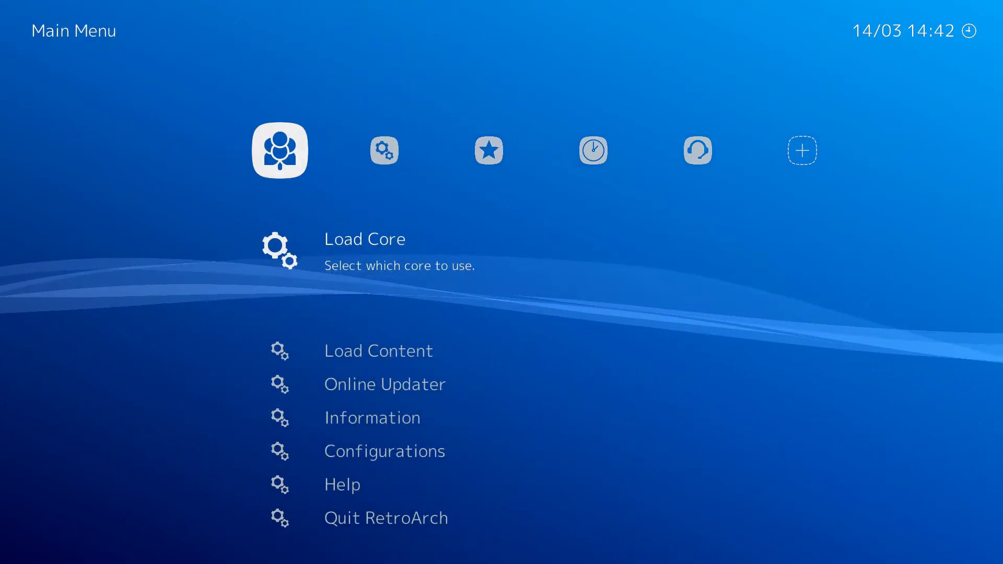
{"action": "key", "text": "Down"}
{"action": "key", "text": "Down"}
{"action": "key", "text": "Down"}
{"action": "key", "text": "Down"}
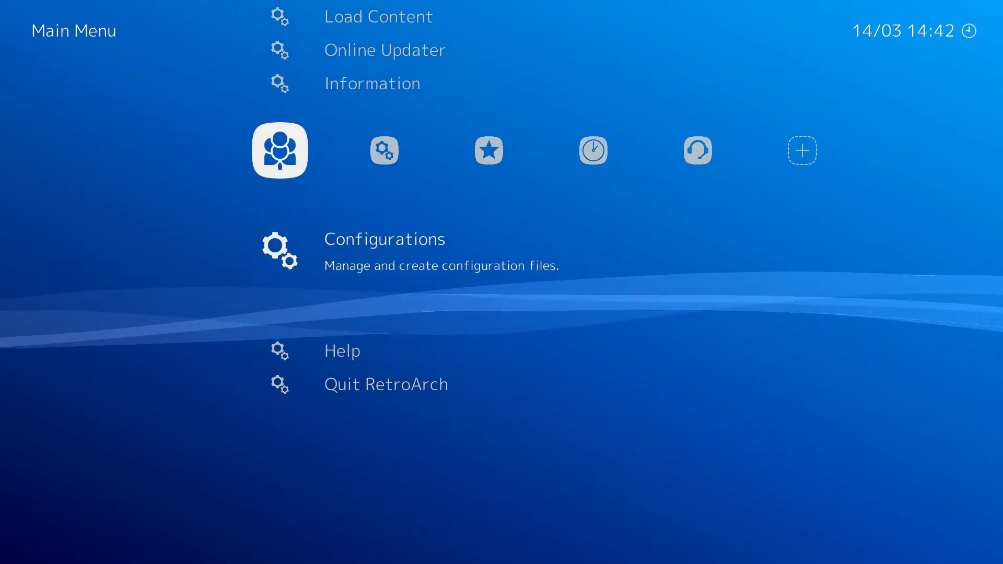
{"action": "key", "text": "Return"}
{"action": "key", "text": "Down"}
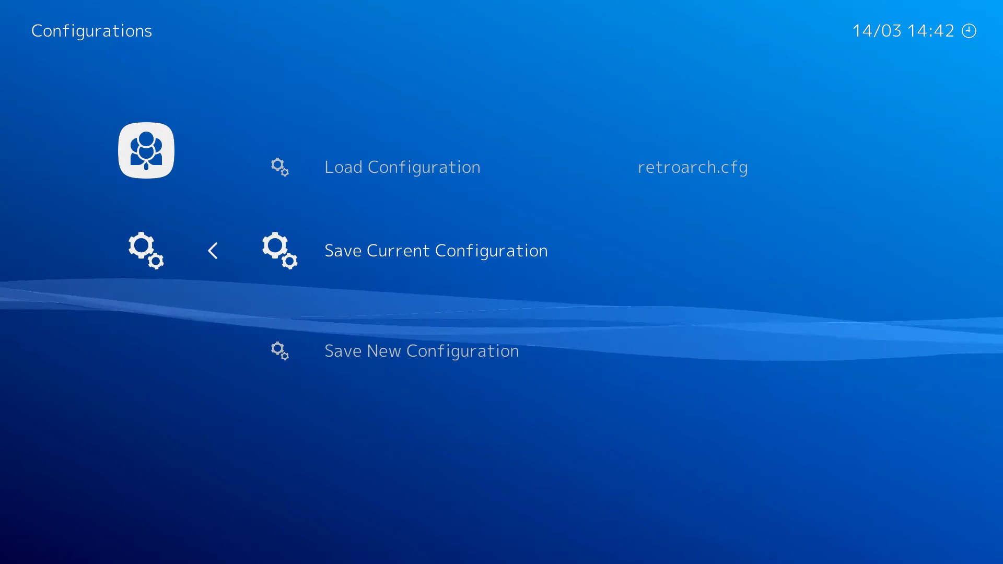
{"action": "key", "text": "Return"}
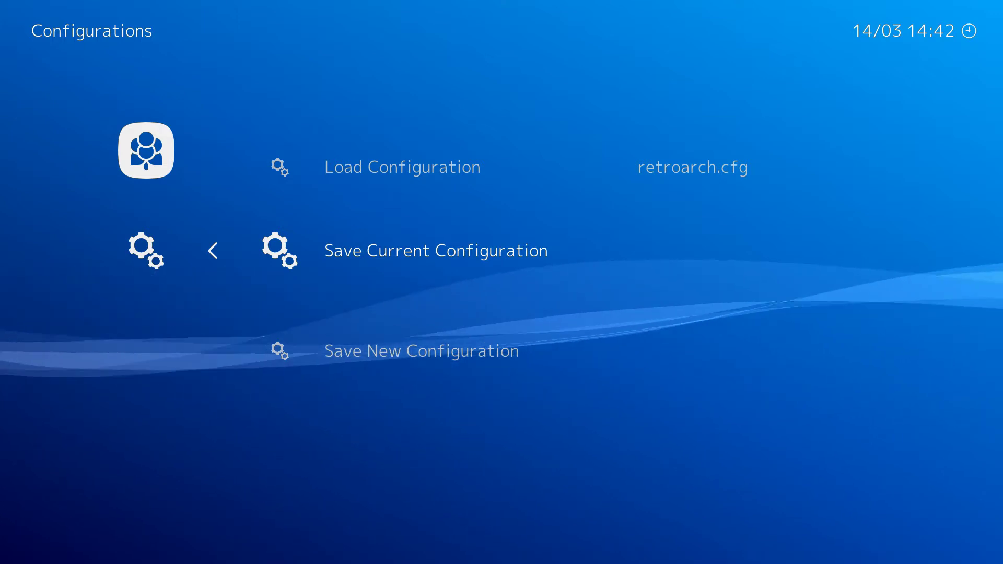
{"action": "key", "text": "BackSpace"}
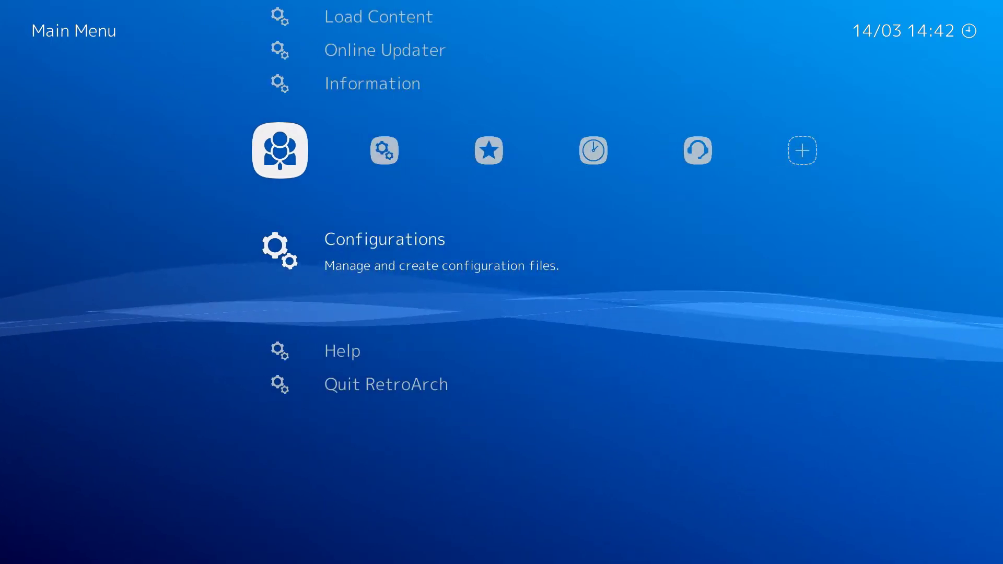
Open the Input category in Settings.
{"action": "key", "text": "Up"}
{"action": "key", "text": "Up"}
{"action": "key", "text": "Up"}
{"action": "key", "text": "Up"}
{"action": "key", "text": "Right"}
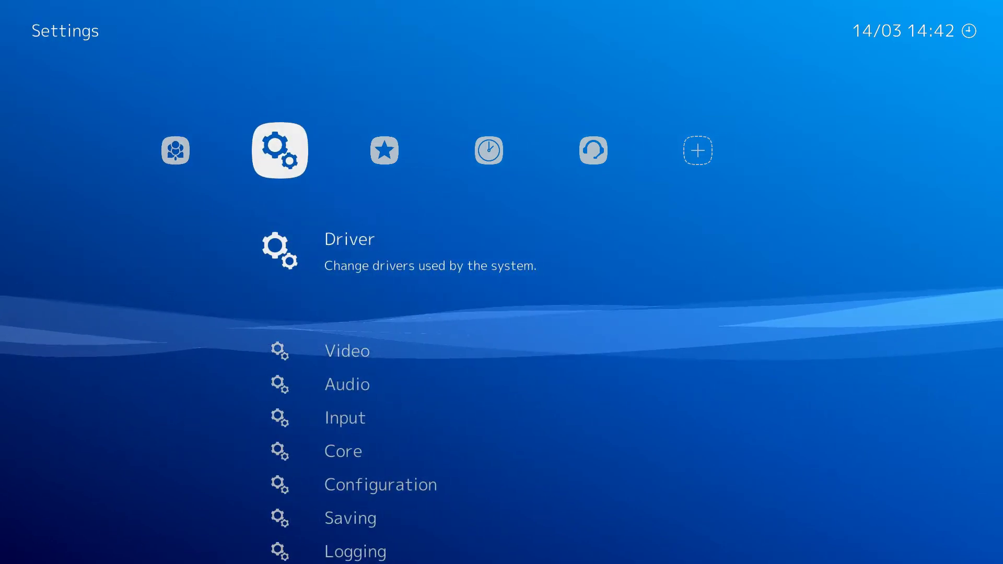
{"action": "key", "text": "Down"}
{"action": "key", "text": "Down"}
{"action": "key", "text": "Down"}
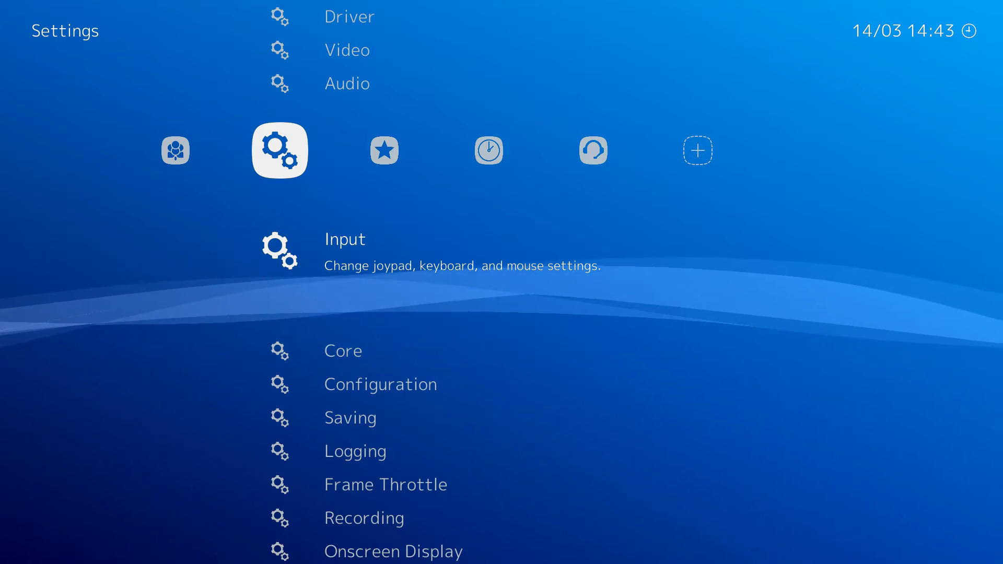
{"action": "key", "text": "Return"}
Look through the Input settings down to the Input Hotkey Binds, and view the hotkey list.
{"action": "key", "text": "Down"}
{"action": "key", "text": "Down"}
{"action": "key", "text": "Down"}
{"action": "key", "text": "Down"}
{"action": "key", "text": "Down"}
{"action": "key", "text": "Down"}
{"action": "key", "text": "Down"}
{"action": "key", "text": "Down"}
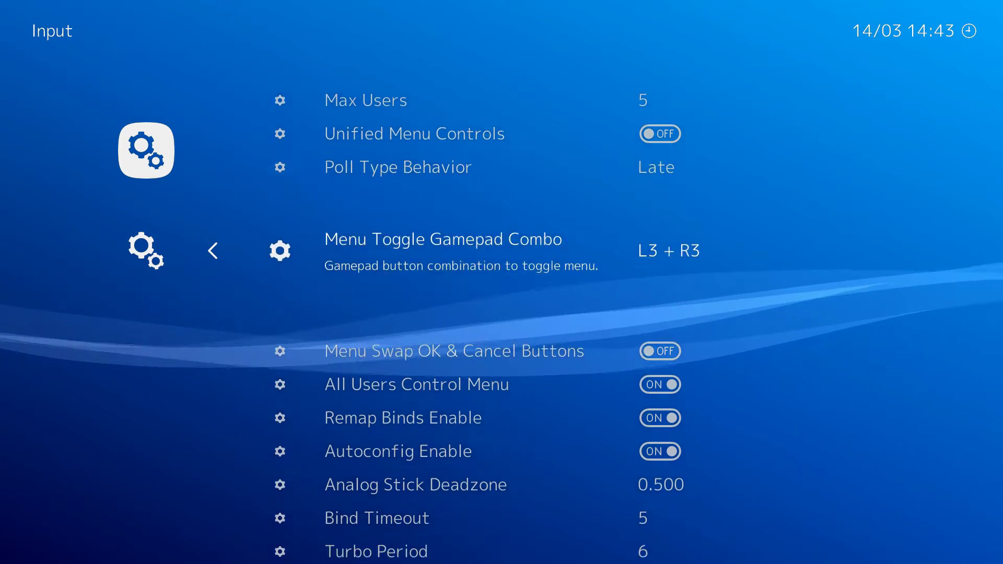
{"action": "key", "text": "Down"}
{"action": "key", "text": "Down"}
{"action": "key", "text": "Down"}
{"action": "key", "text": "Down"}
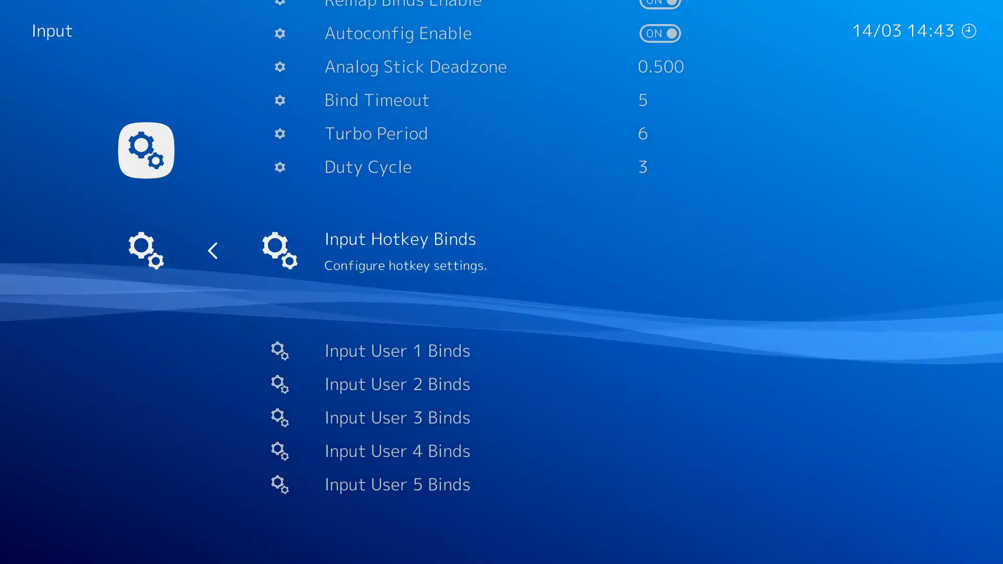
{"action": "key", "text": "Return"}
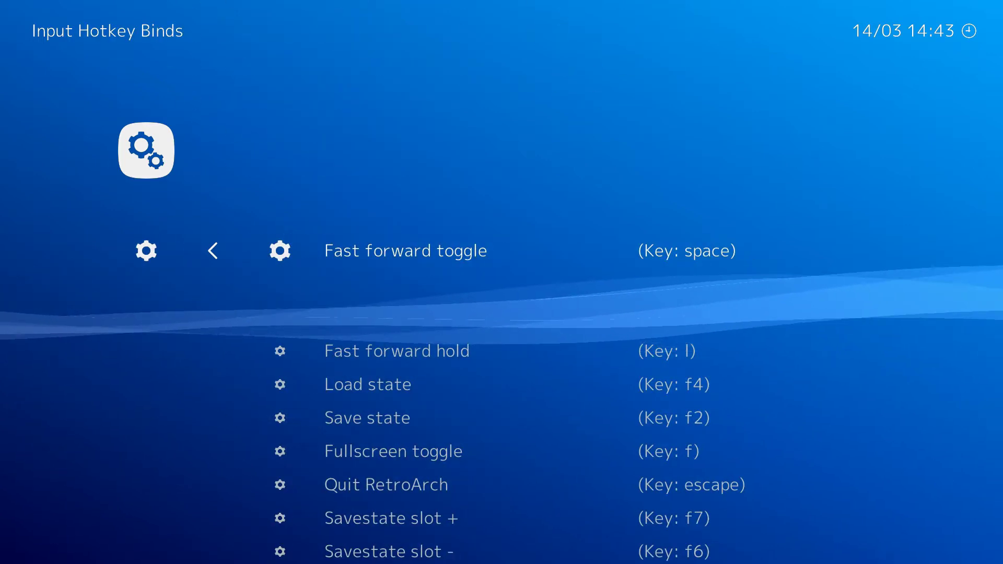
{"action": "key", "text": "BackSpace"}
Set the User 1 Device Index to Microsoft X-Box 360 pad in Input User 1 Binds.
{"action": "key", "text": "Down"}
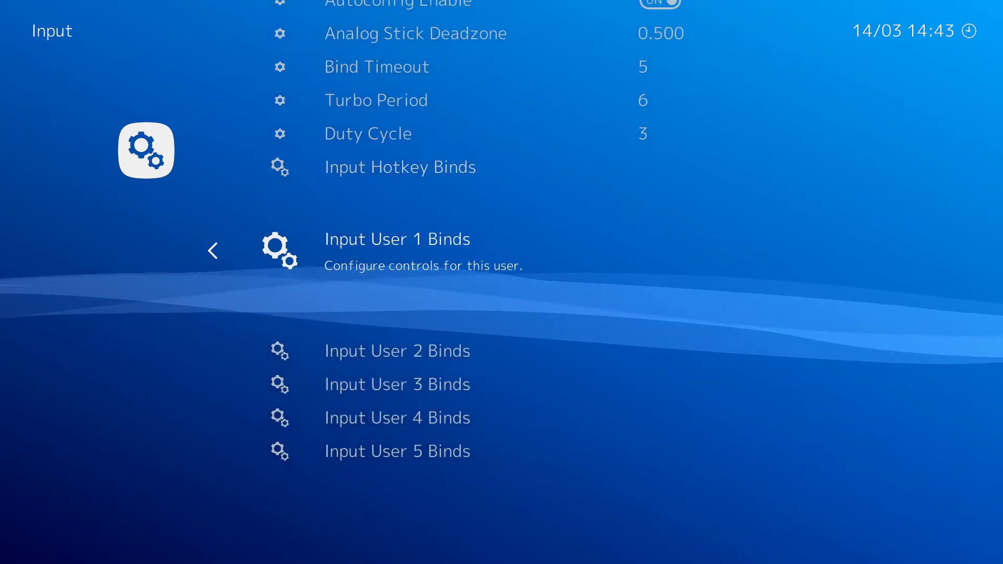
{"action": "key", "text": "Return"}
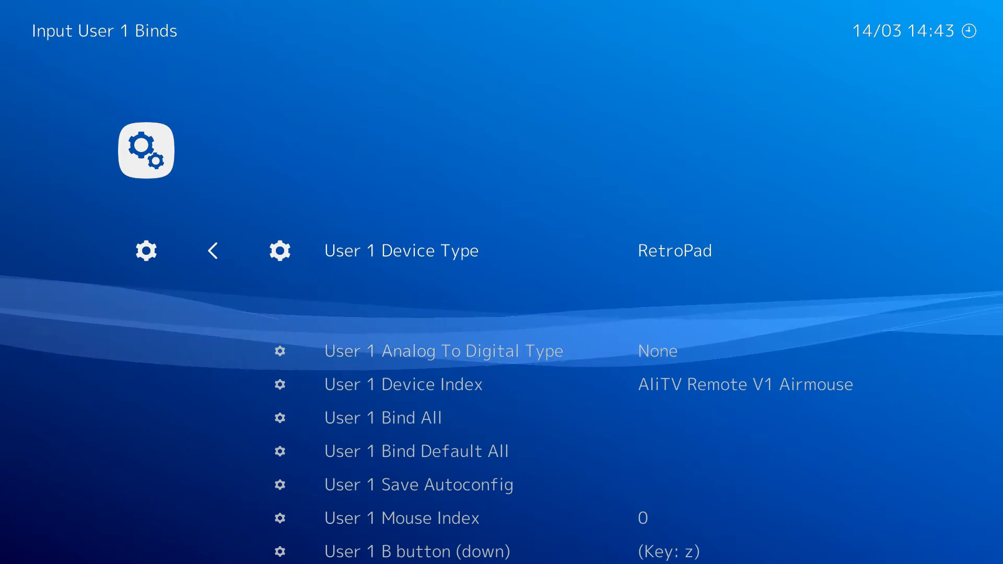
{"action": "key", "text": "Down"}
{"action": "key", "text": "Down"}
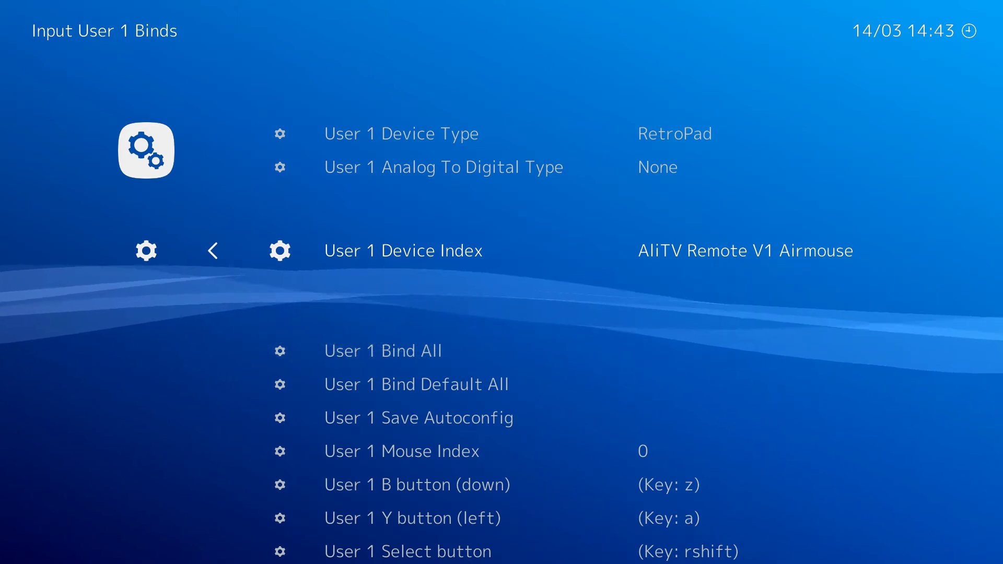
{"action": "key", "text": "Right"}
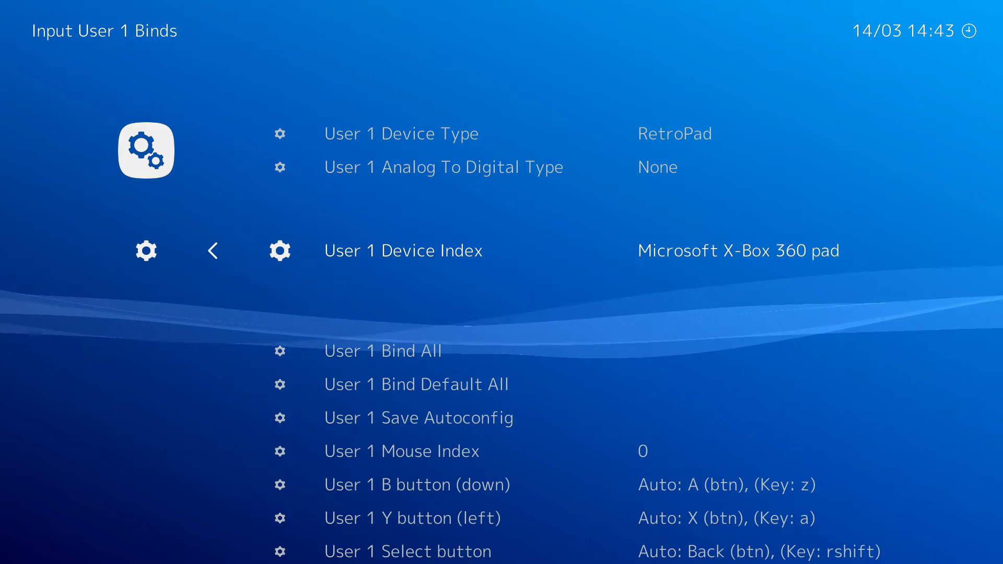
Examine the User 1 binding options, including Bind All, Bind Default All, Save Autoconfig and Mouse Index.
{"action": "key", "text": "Down"}
{"action": "key", "text": "Down"}
{"action": "key", "text": "Down"}
{"action": "key", "text": "Down"}
{"action": "key", "text": "Down"}
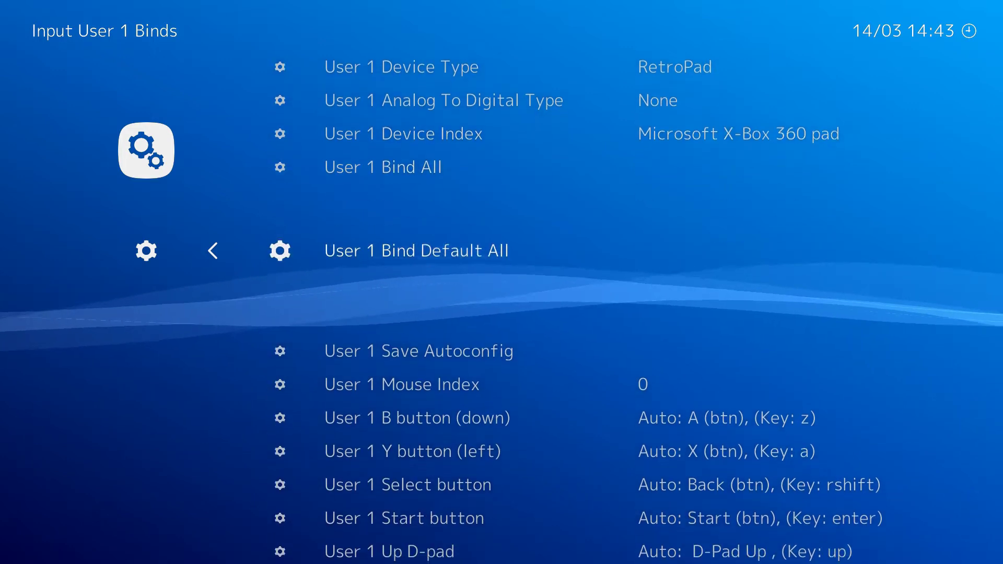
{"action": "key", "text": "Up"}
{"action": "key", "text": "Up"}
{"action": "key", "text": "Up"}
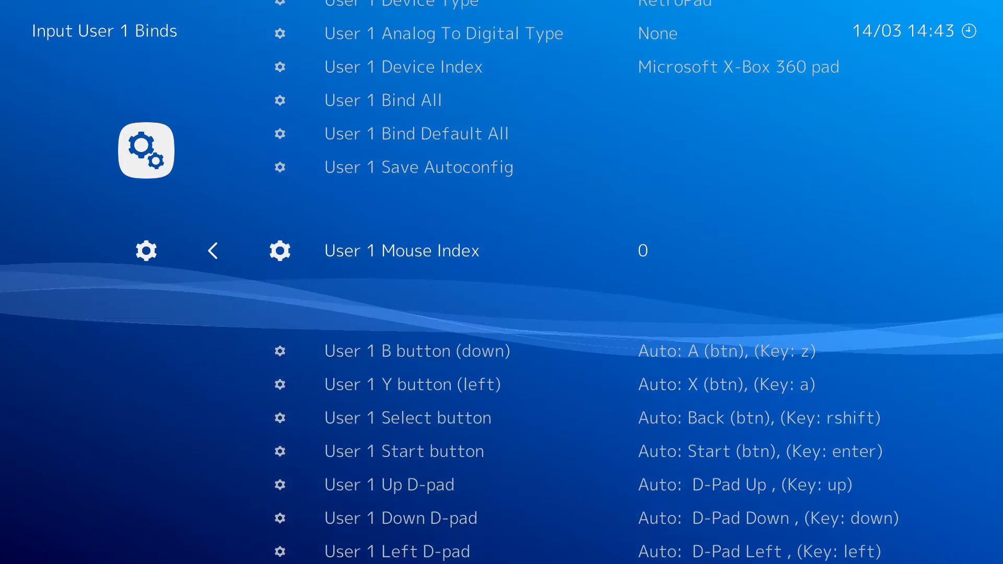
{"action": "key", "text": "Down"}
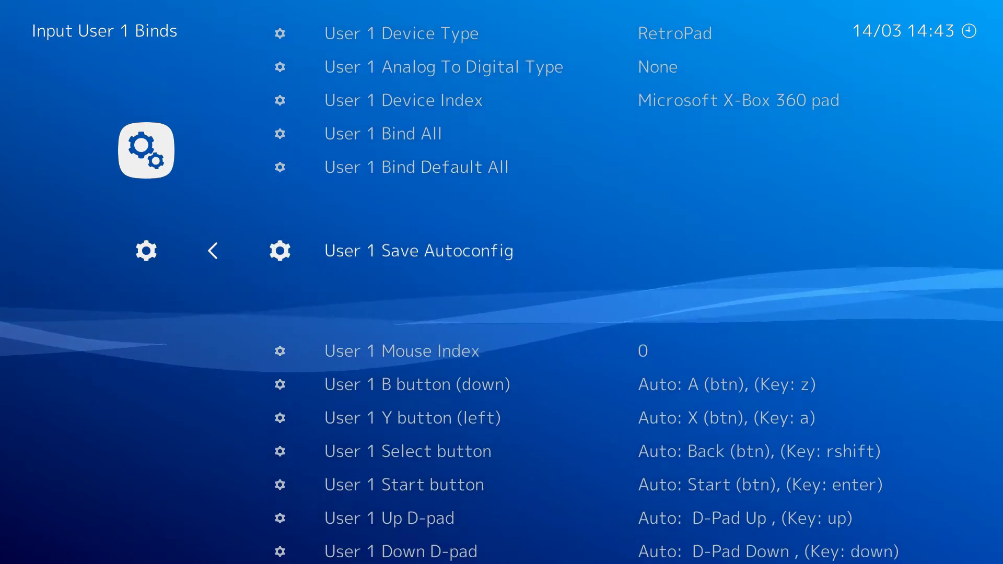
{"action": "key", "text": "Return"}
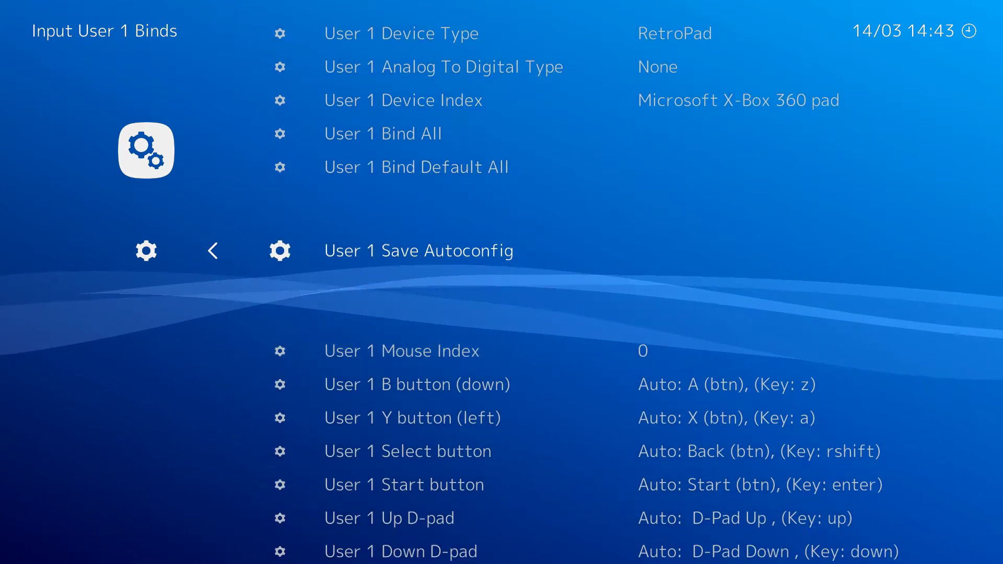
{"action": "key", "text": "Down"}
{"action": "key", "text": "Down"}
{"action": "key", "text": "Up"}
{"action": "key", "text": "Up"}
{"action": "key", "text": "Up"}
{"action": "key", "text": "Up"}
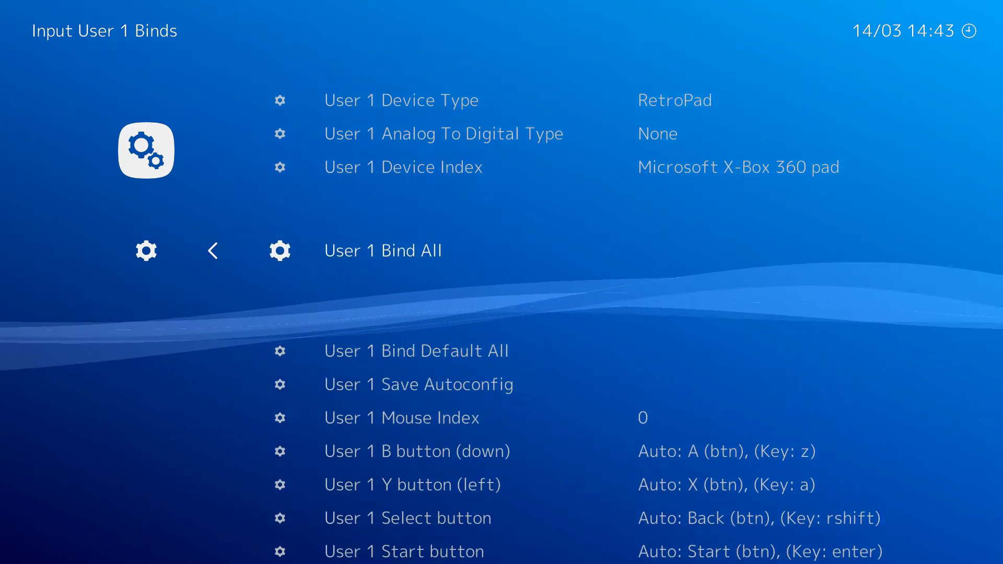
{"action": "key", "text": "Down"}
{"action": "key", "text": "Down"}
{"action": "key", "text": "Down"}
{"action": "key", "text": "Down"}
{"action": "key", "text": "Down"}
{"action": "key", "text": "Down"}
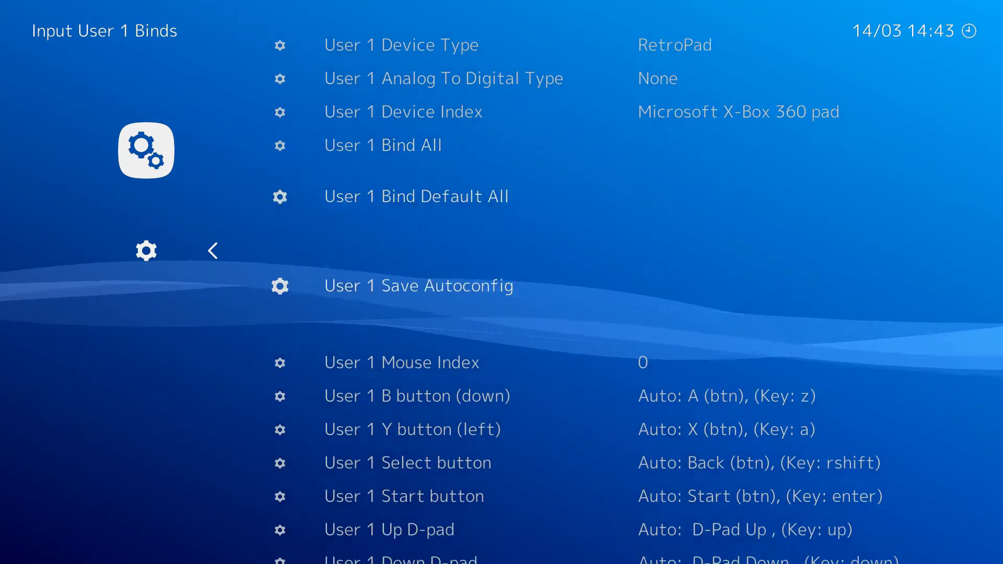
Run User 1 Bind All to map every control to the Microsoft X-Box 360 pad.
{"action": "key", "text": "Up"}
{"action": "key", "text": "Up"}
{"action": "key", "text": "Up"}
{"action": "key", "text": "Up"}
{"action": "key", "text": "Up"}
{"action": "key", "text": "Up"}
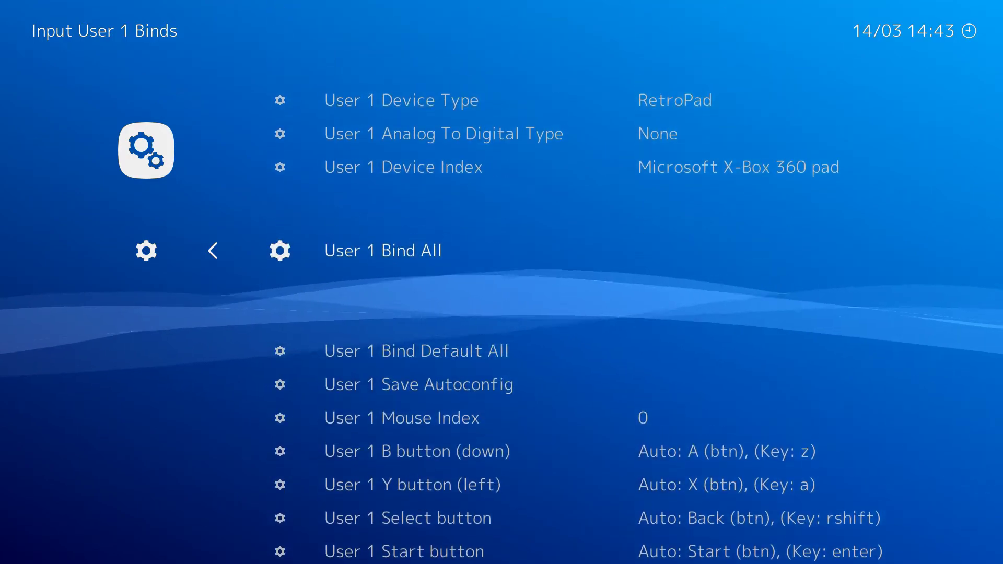
{"action": "key", "text": "Return"}
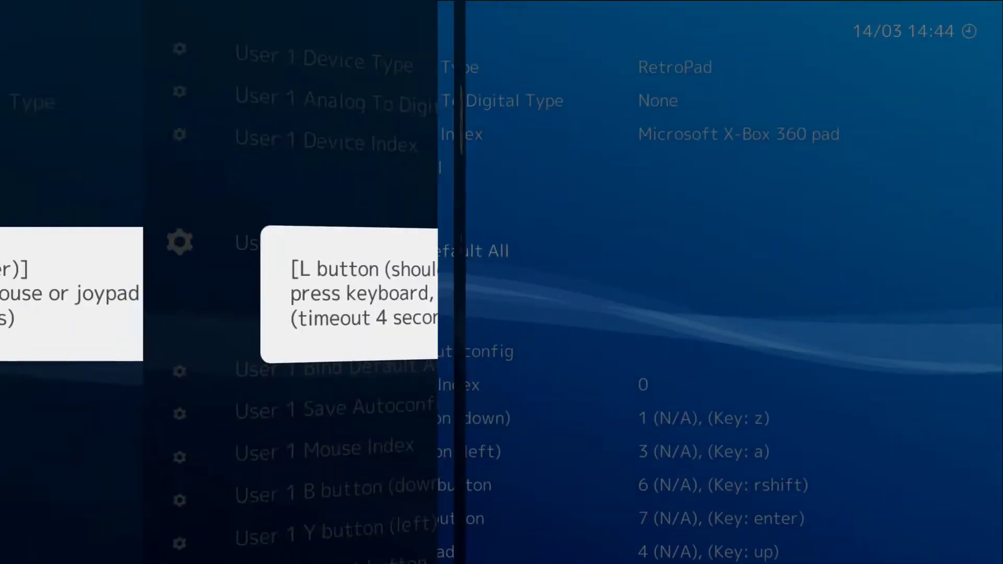
Check the new User 1 button bindings from the B button through the D-pad to the shoulder buttons.
{"action": "key", "text": "Down"}
{"action": "key", "text": "Down"}
{"action": "key", "text": "Down"}
{"action": "key", "text": "Down"}
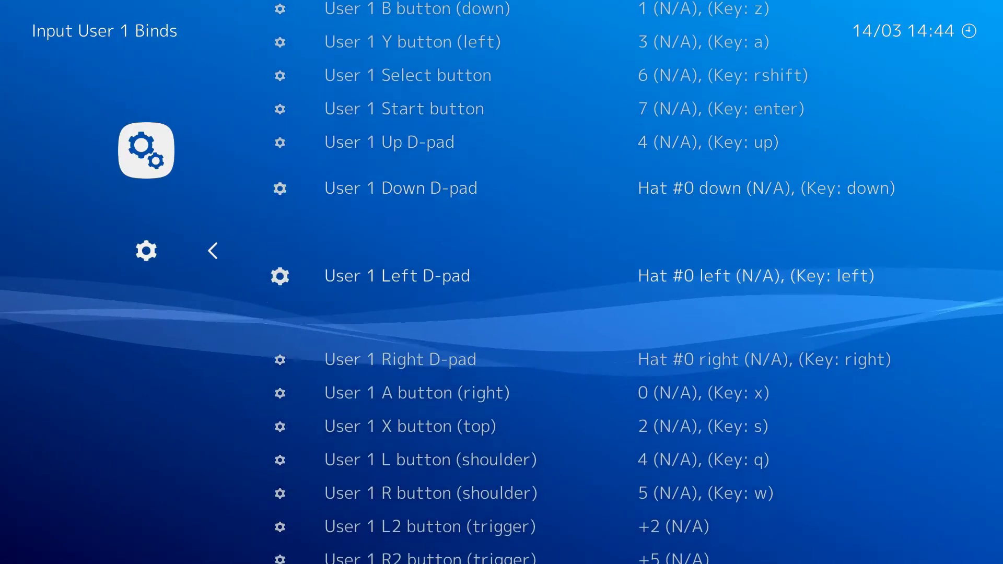
{"action": "key", "text": "Down"}
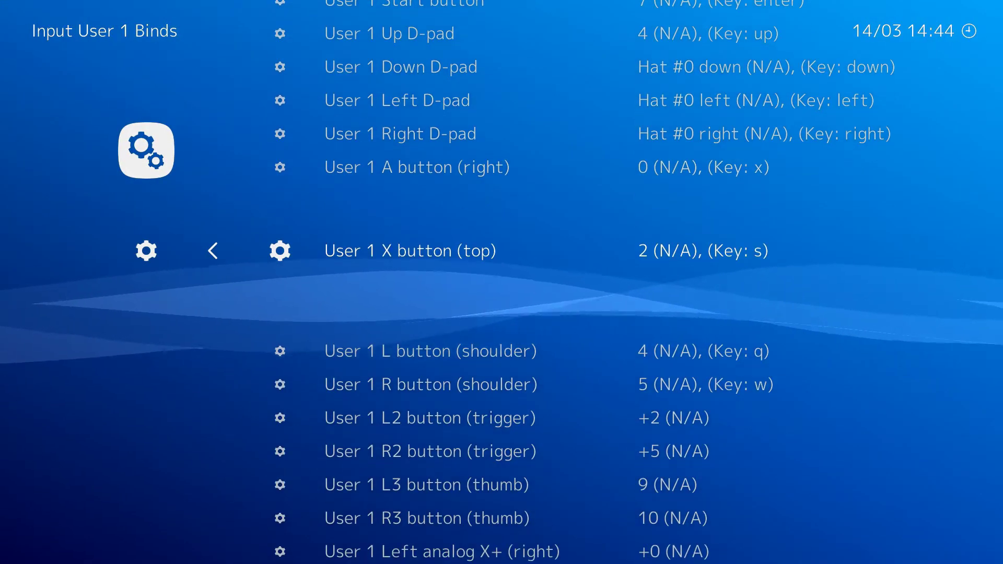
{"action": "key", "text": "Down"}
{"action": "key", "text": "Down"}
Rebind the User 1 Up D-pad control to the gamepad's Hat #0 up.
{"action": "key", "text": "Up"}
{"action": "key", "text": "Up"}
{"action": "key", "text": "Up"}
{"action": "key", "text": "Up"}
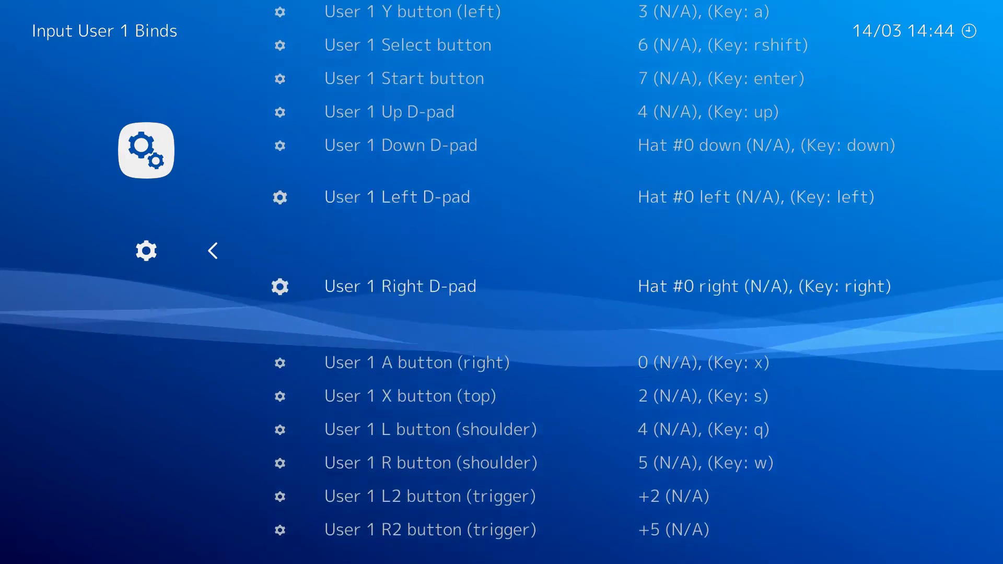
{"action": "key", "text": "Up"}
{"action": "key", "text": "Up"}
{"action": "key", "text": "Up"}
{"action": "key", "text": "Up"}
{"action": "key", "text": "Down"}
{"action": "key", "text": "Return"}
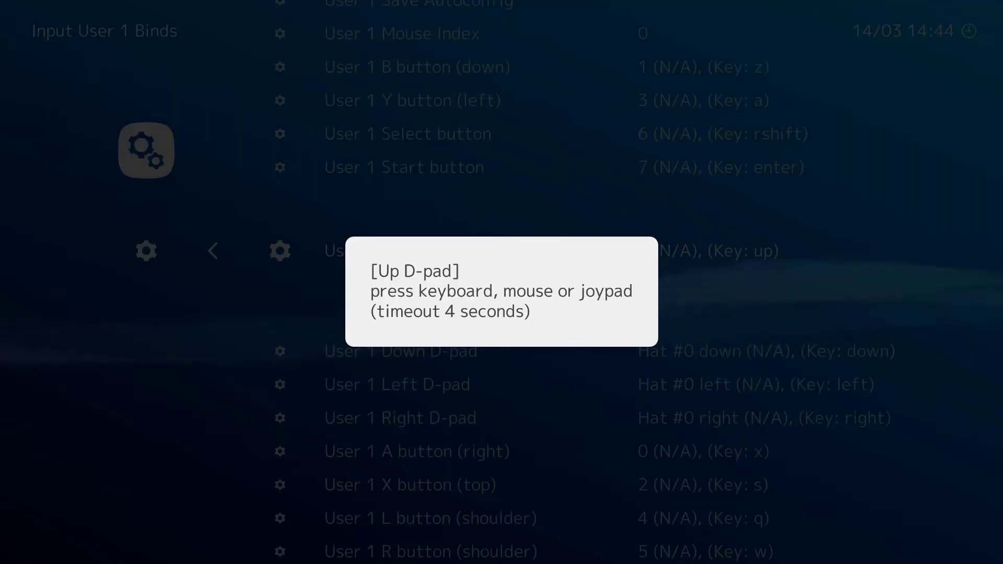
{"action": "key", "text": "Up"}
Save the User 1 autoconfig file with the new gamepad bindings.
{"action": "key", "text": "Up"}
{"action": "key", "text": "Up"}
{"action": "key", "text": "Up"}
{"action": "key", "text": "Up"}
{"action": "key", "text": "Up"}
{"action": "key", "text": "Up"}
{"action": "key", "text": "Up"}
{"action": "key", "text": "Up"}
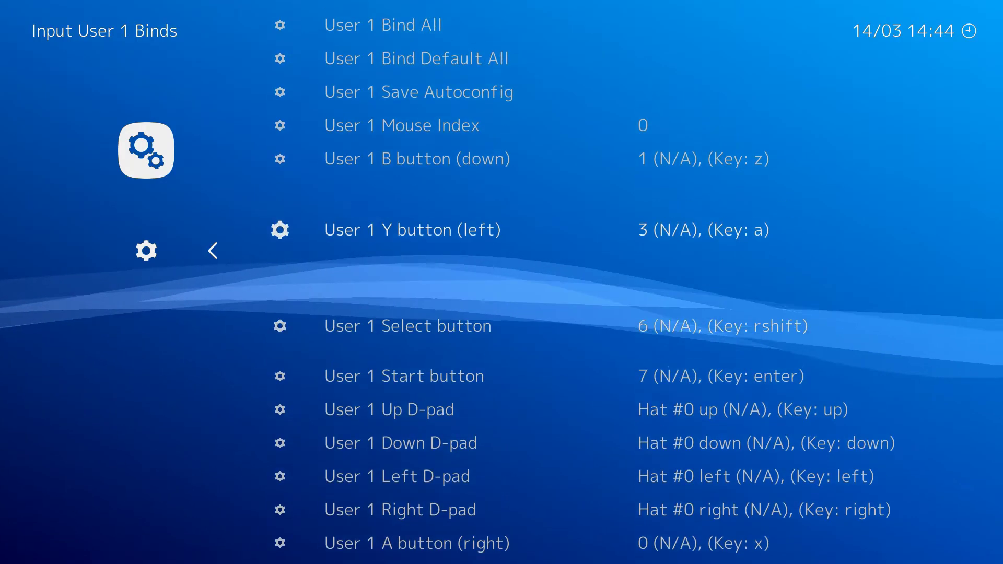
{"action": "key", "text": "Up"}
{"action": "key", "text": "Down"}
{"action": "key", "text": "Down"}
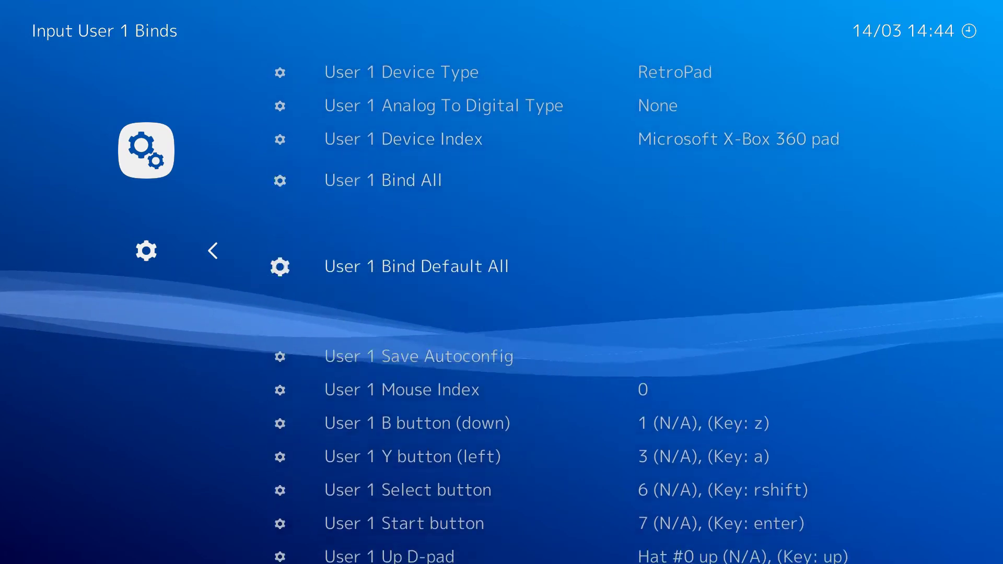
{"action": "key", "text": "Down"}
{"action": "key", "text": "Return"}
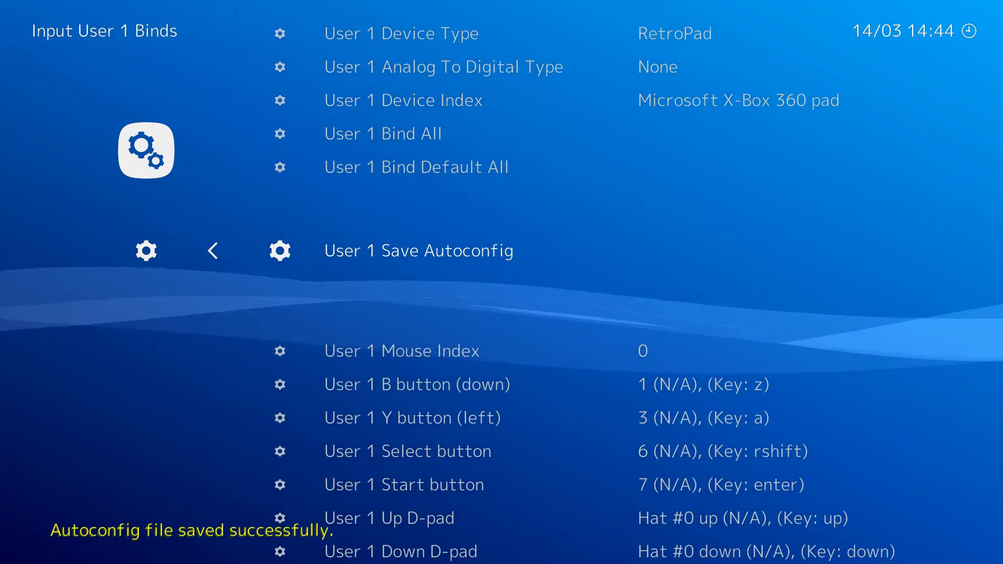
{"action": "key", "text": "Up"}
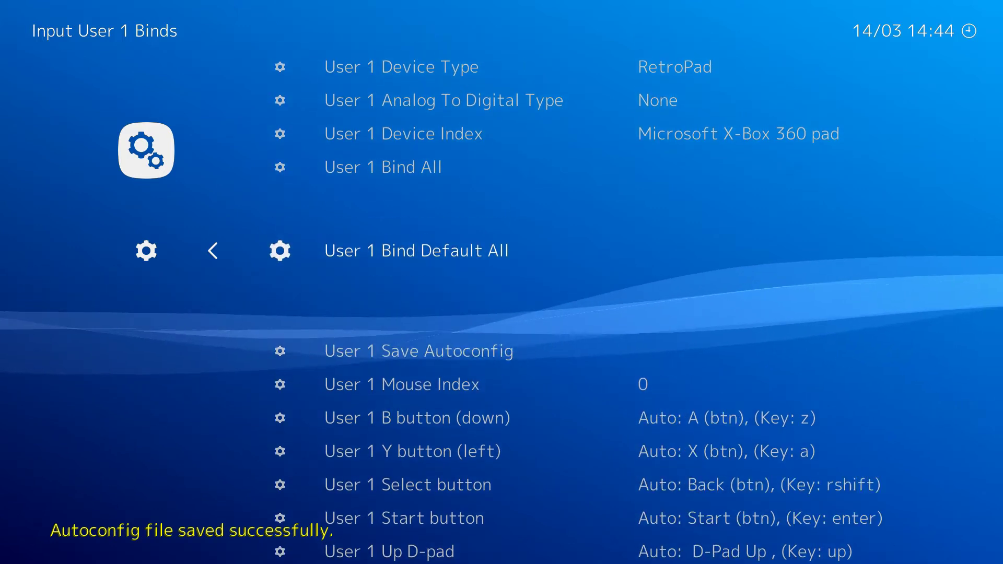
{"action": "key", "text": "Down"}
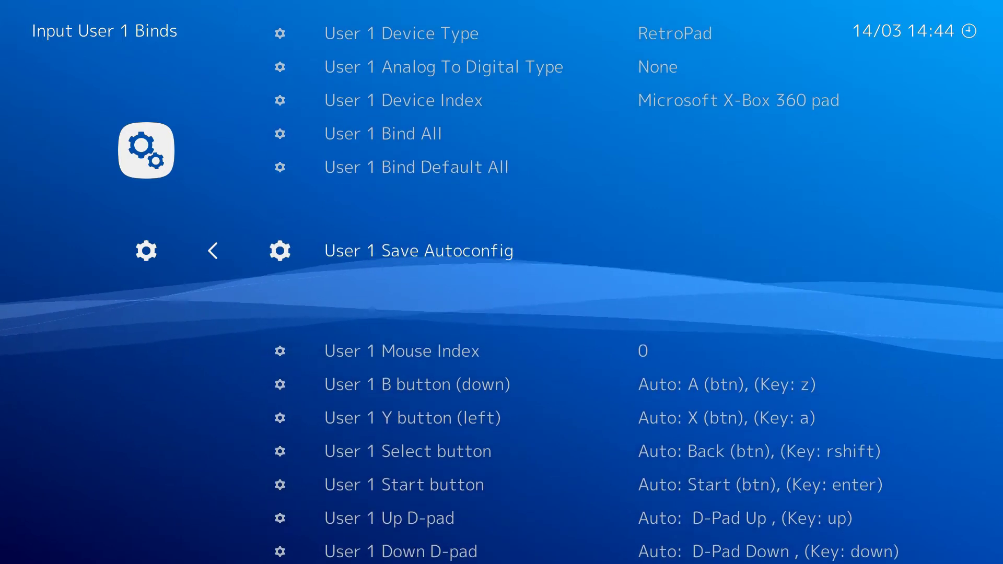
Enable Menu Swap OK & Cancel Buttons in the Input settings.
{"action": "key", "text": "BackSpace"}
{"action": "key", "text": "Up"}
{"action": "key", "text": "Up"}
{"action": "key", "text": "Up"}
{"action": "key", "text": "Up"}
{"action": "key", "text": "Up"}
{"action": "key", "text": "Up"}
{"action": "key", "text": "Up"}
{"action": "key", "text": "Up"}
{"action": "key", "text": "Up"}
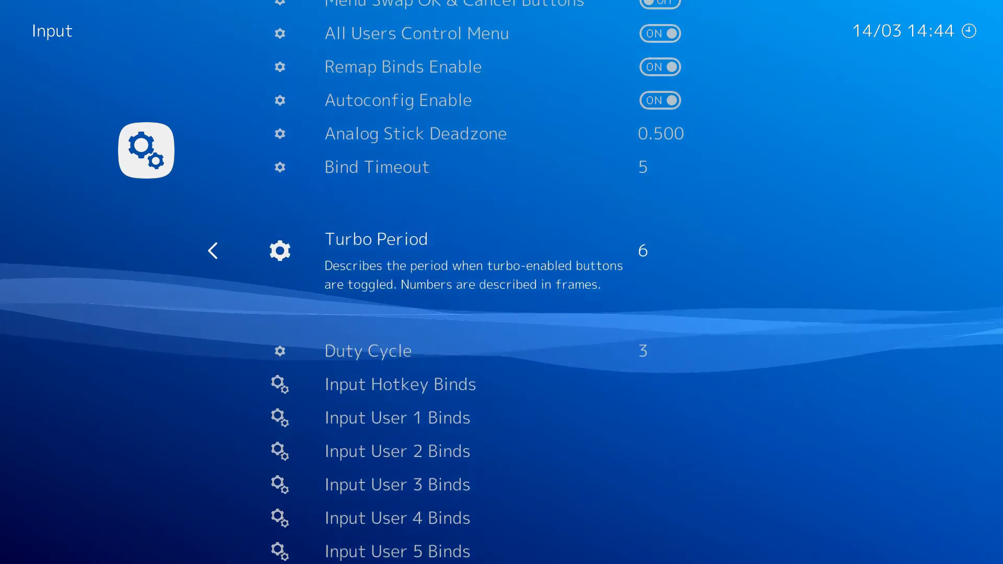
{"action": "key", "text": "Up"}
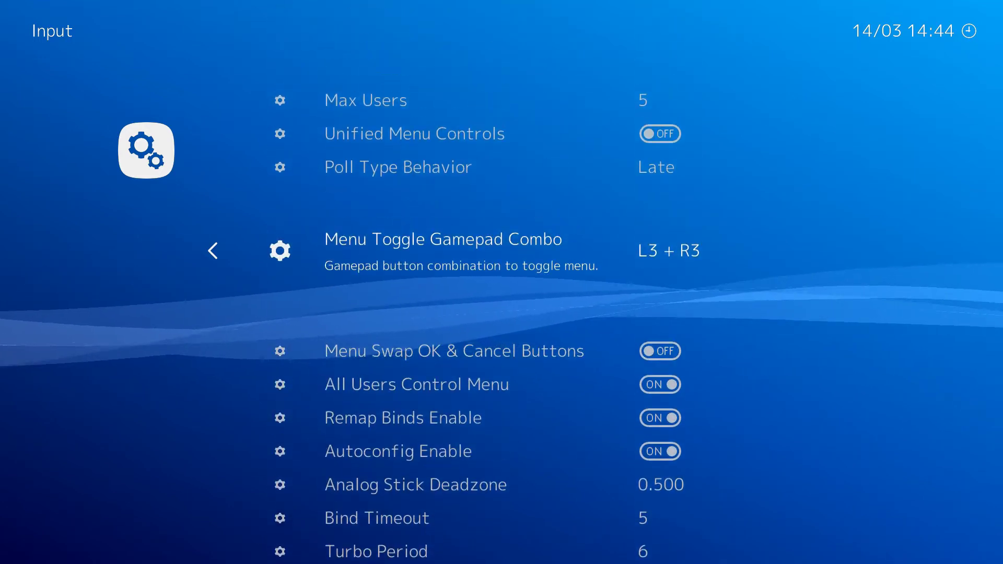
{"action": "key", "text": "Down"}
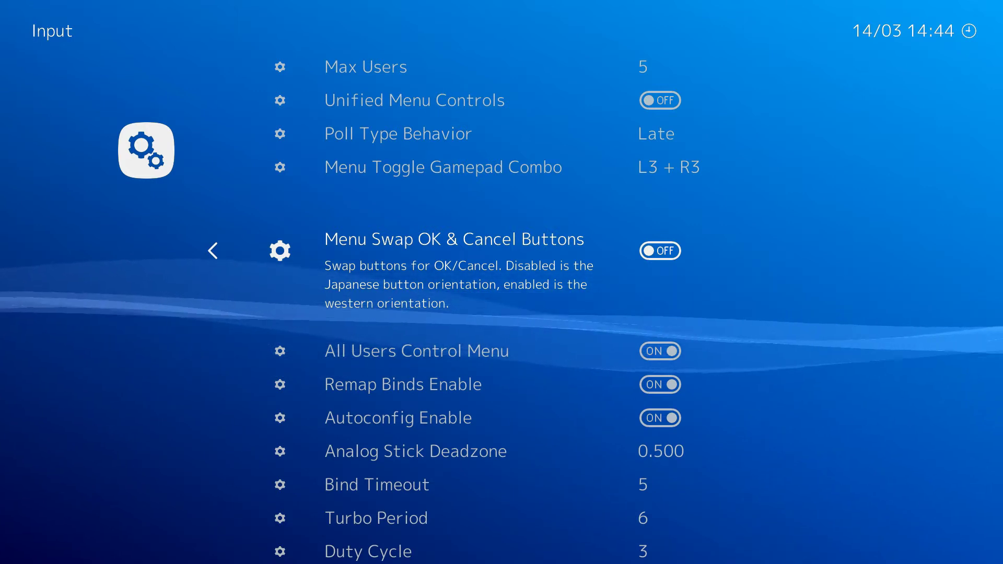
{"action": "key", "text": "Return"}
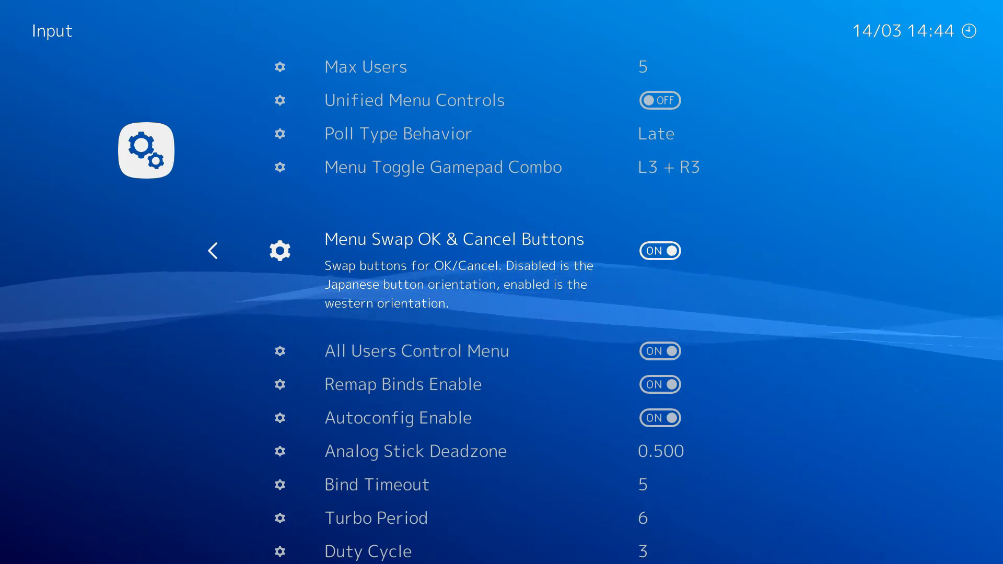
Save the current configuration from the main menu's Configurations.
{"action": "key", "text": "BackSpace"}
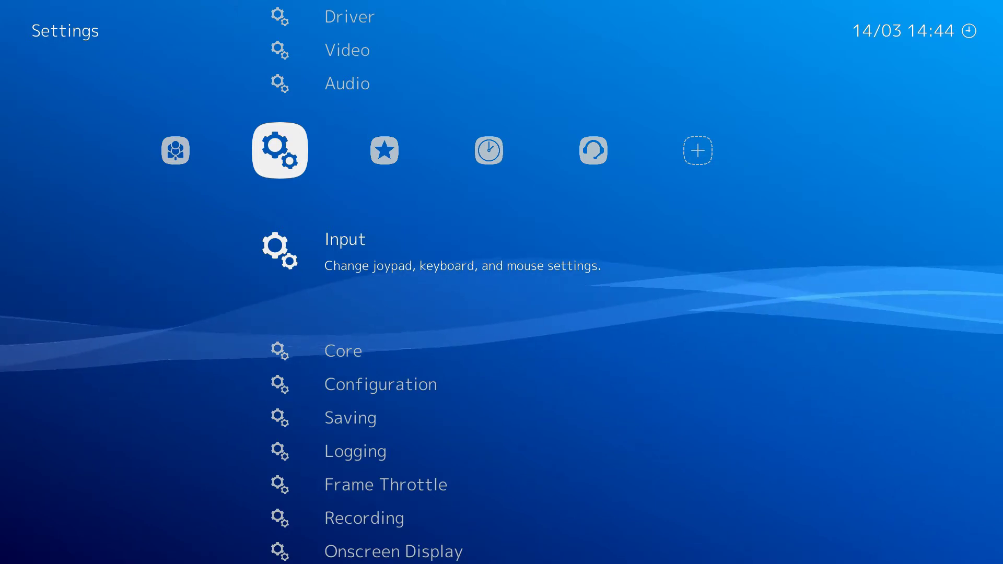
{"action": "key", "text": "Left"}
{"action": "key", "text": "Down"}
{"action": "key", "text": "Down"}
{"action": "key", "text": "Down"}
{"action": "key", "text": "Down"}
{"action": "key", "text": "Return"}
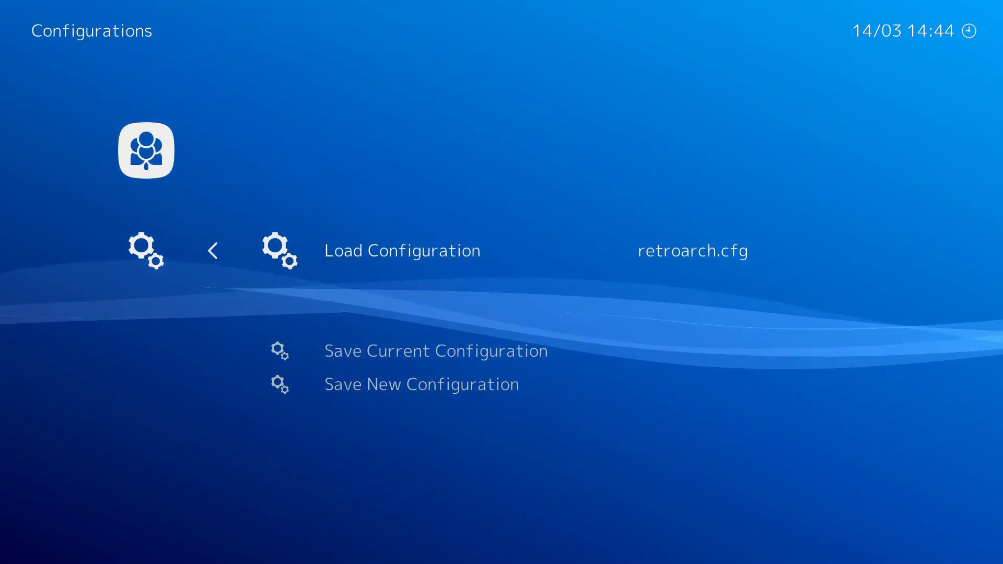
{"action": "key", "text": "Down"}
{"action": "key", "text": "Return"}
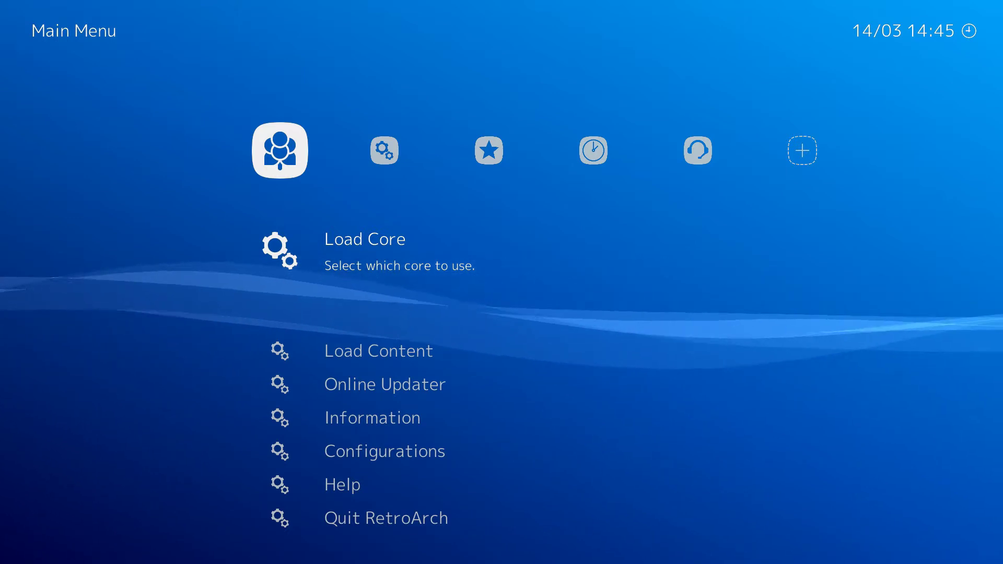
Open the directory scan for importing content, starting in /storage/roms.
{"action": "key", "text": "Right"}
{"action": "key", "text": "Right"}
{"action": "key", "text": "Right"}
{"action": "key", "text": "Right"}
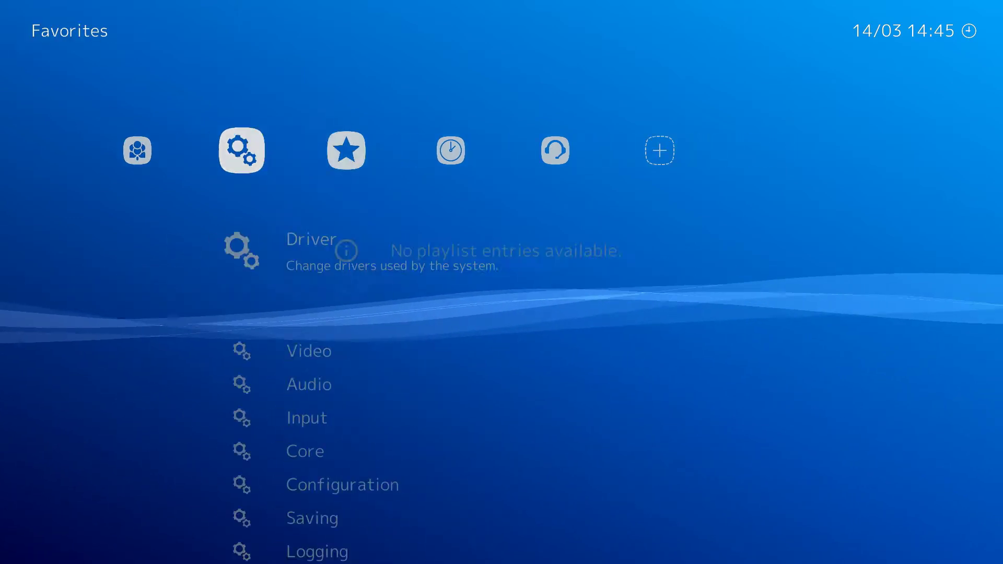
{"action": "key", "text": "Right"}
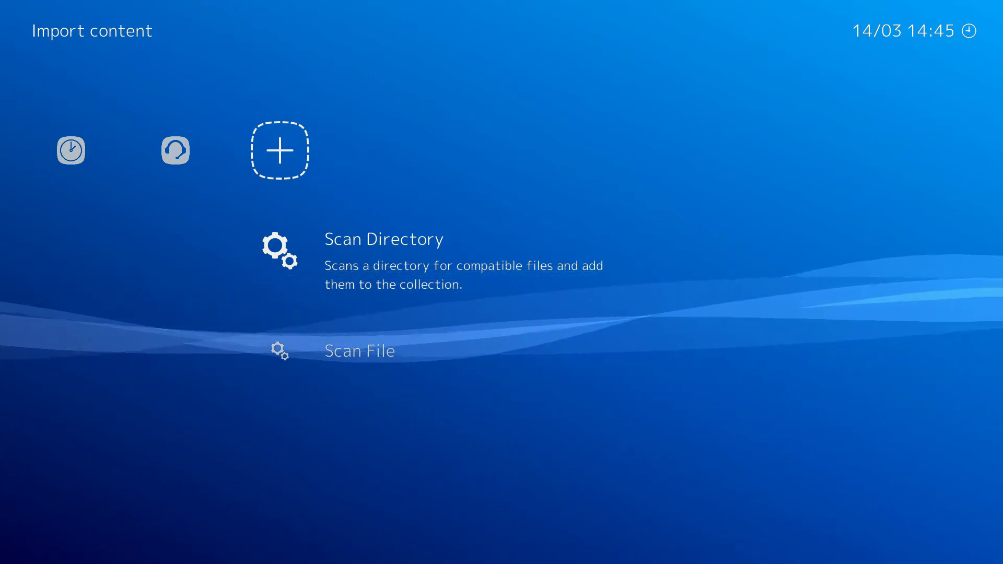
{"action": "key", "text": "Return"}
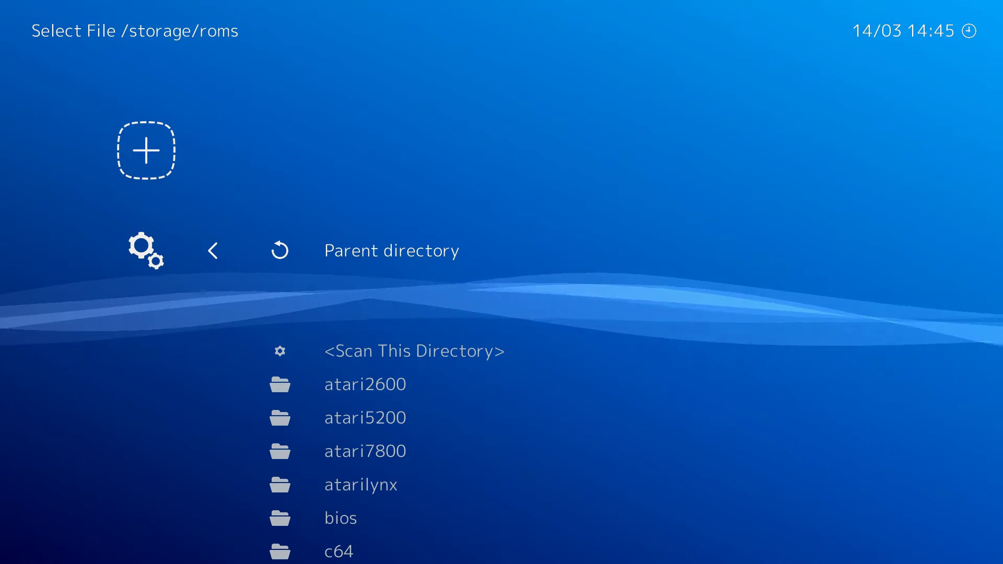
Look through the system folders in /storage/roms, from the Atari folders down to segacd and back up.
{"action": "key", "text": "Down"}
{"action": "key", "text": "Down"}
{"action": "key", "text": "Down"}
{"action": "key", "text": "Down"}
{"action": "key", "text": "Down"}
{"action": "key", "text": "Down"}
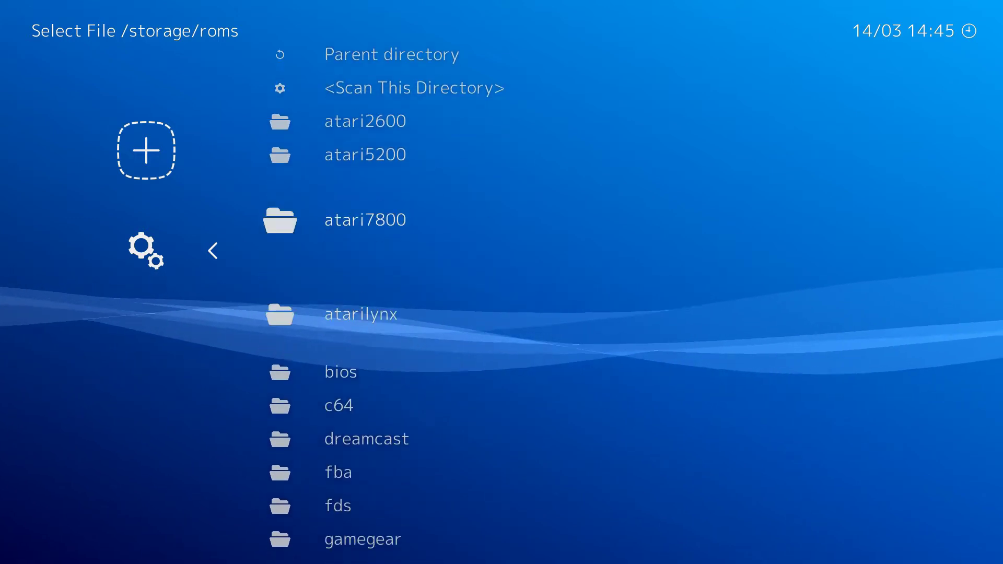
{"action": "key", "text": "Up"}
{"action": "key", "text": "Up"}
{"action": "key", "text": "Down"}
{"action": "key", "text": "Down"}
{"action": "key", "text": "Down"}
{"action": "key", "text": "Down"}
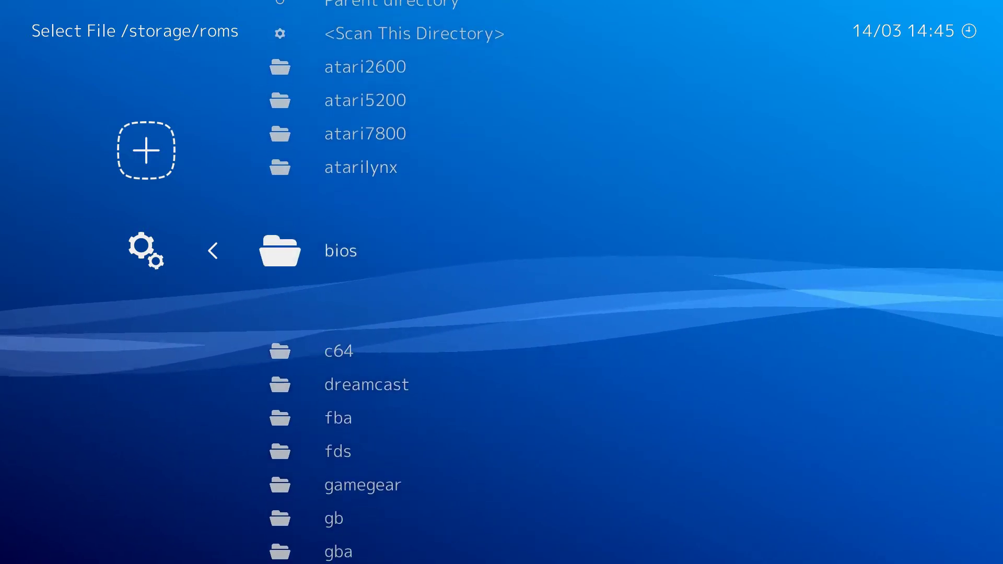
{"action": "key", "text": "Down"}
{"action": "key", "text": "Down"}
{"action": "key", "text": "Down"}
{"action": "key", "text": "Down"}
{"action": "key", "text": "Down"}
{"action": "key", "text": "Down"}
{"action": "key", "text": "Down"}
{"action": "key", "text": "Down"}
{"action": "key", "text": "Down"}
{"action": "key", "text": "Down"}
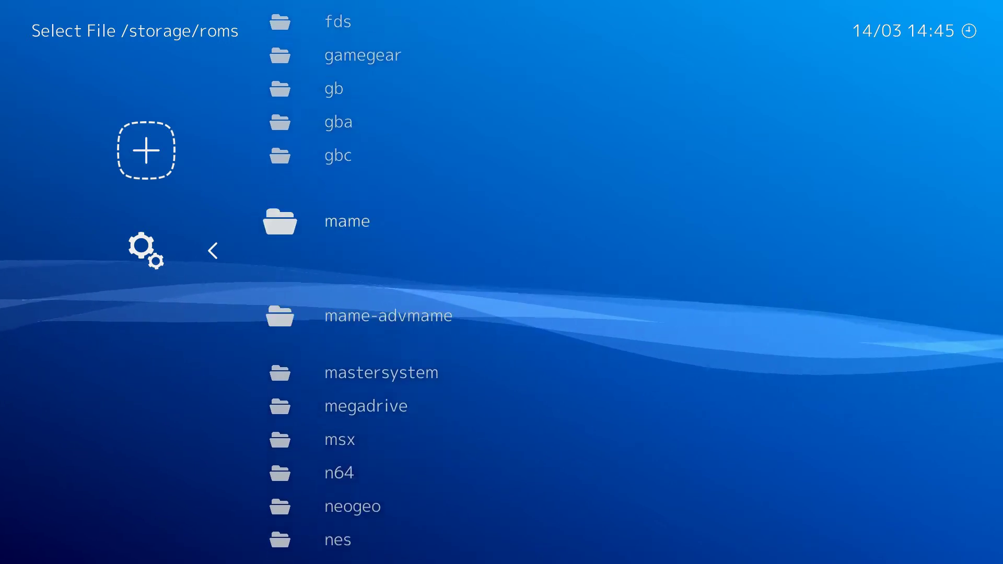
{"action": "key", "text": "Down"}
{"action": "key", "text": "Down"}
{"action": "key", "text": "Down"}
{"action": "key", "text": "Down"}
{"action": "key", "text": "Down"}
{"action": "key", "text": "Down"}
{"action": "key", "text": "Down"}
{"action": "key", "text": "Down"}
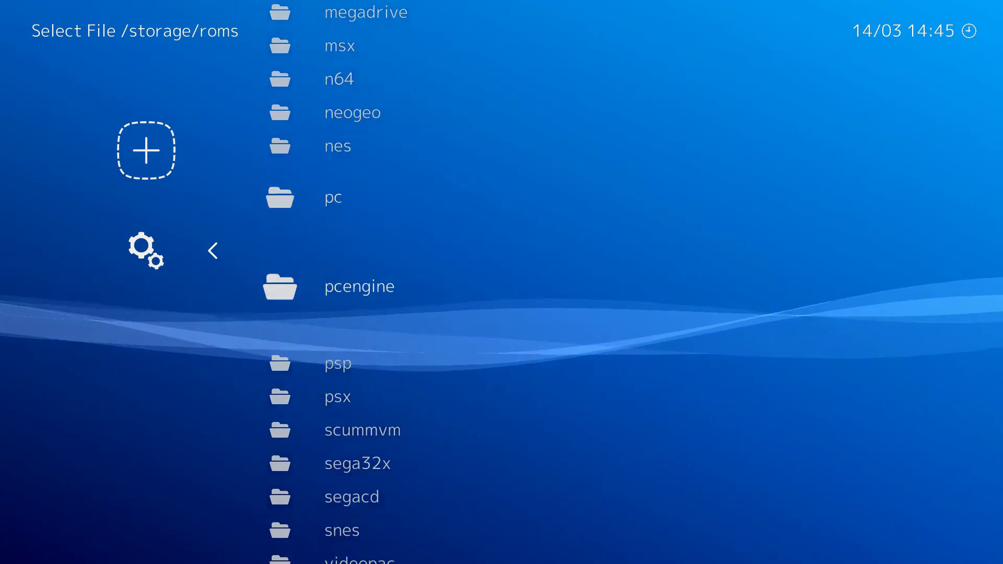
{"action": "key", "text": "Down"}
{"action": "key", "text": "Down"}
{"action": "key", "text": "Down"}
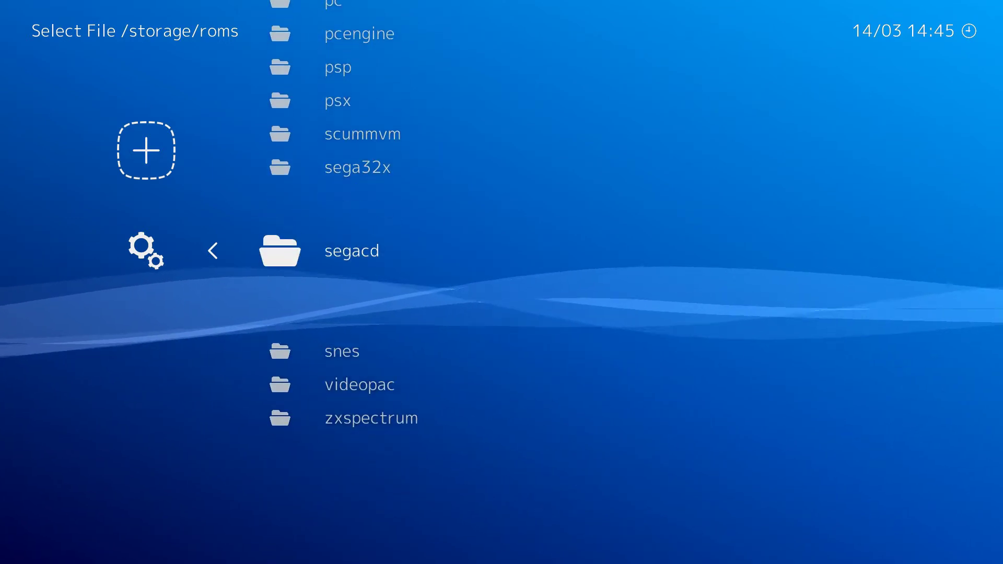
{"action": "key", "text": "Up"}
{"action": "key", "text": "Up"}
{"action": "key", "text": "Up"}
{"action": "key", "text": "Up"}
{"action": "key", "text": "Up"}
{"action": "key", "text": "Up"}
{"action": "key", "text": "Up"}
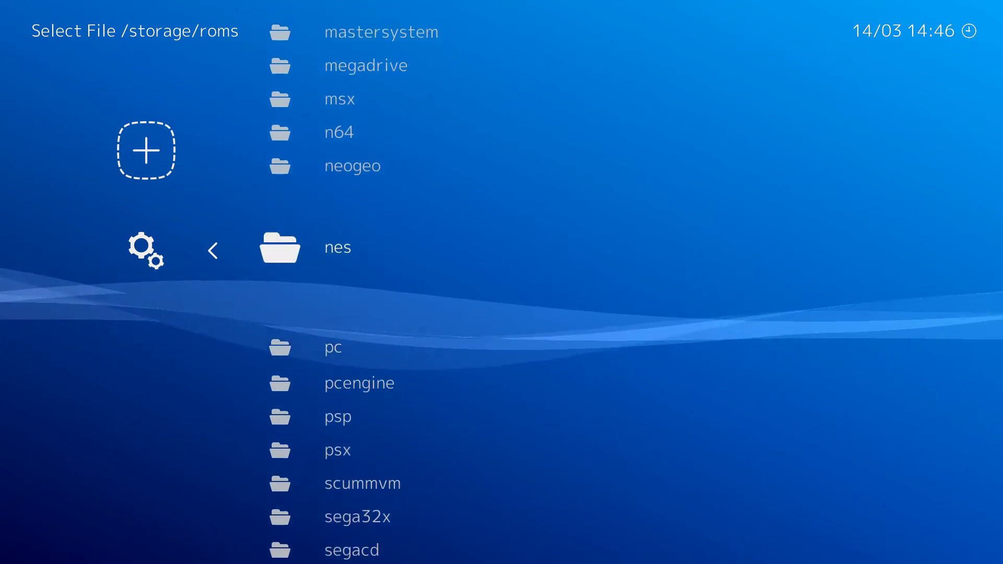
{"action": "key", "text": "Up"}
{"action": "key", "text": "Up"}
{"action": "key", "text": "Up"}
{"action": "key", "text": "Up"}
{"action": "key", "text": "Up"}
{"action": "key", "text": "Up"}
{"action": "key", "text": "Up"}
{"action": "key", "text": "Up"}
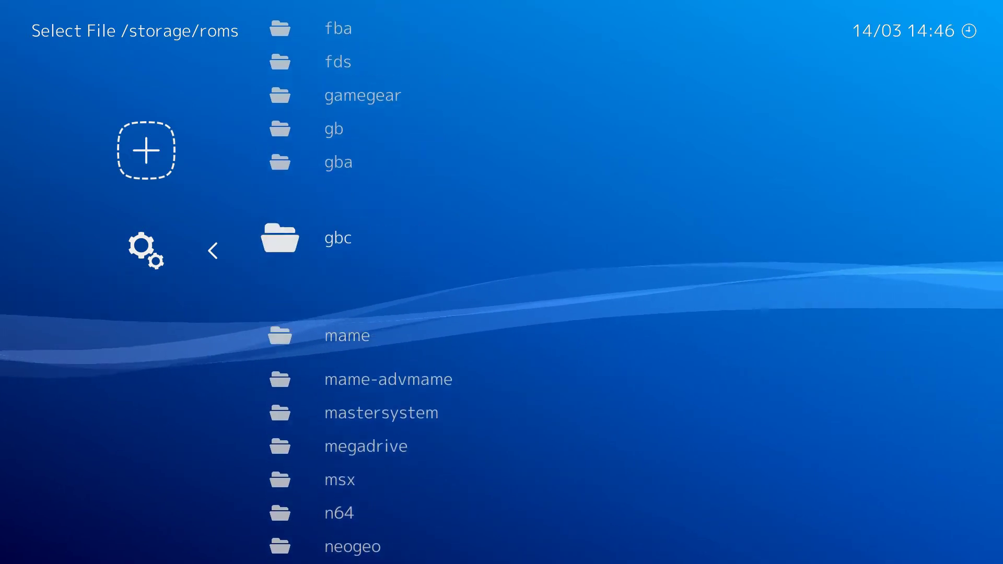
{"action": "key", "text": "Up"}
{"action": "key", "text": "Up"}
{"action": "key", "text": "Up"}
{"action": "key", "text": "Up"}
{"action": "key", "text": "Up"}
{"action": "key", "text": "Up"}
{"action": "key", "text": "Up"}
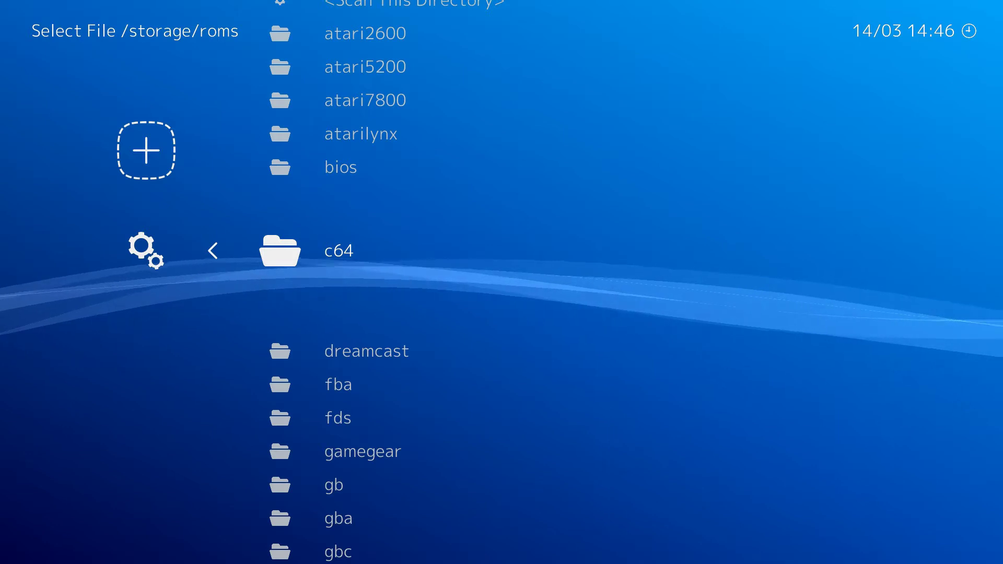
{"action": "key", "text": "Up"}
Scan the megadrive directory in /storage/roms to add its games to the collection.
{"action": "key", "text": "Down"}
{"action": "key", "text": "Down"}
{"action": "key", "text": "Down"}
{"action": "key", "text": "Down"}
{"action": "key", "text": "Down"}
{"action": "key", "text": "Down"}
{"action": "key", "text": "Down"}
{"action": "key", "text": "Down"}
{"action": "key", "text": "Down"}
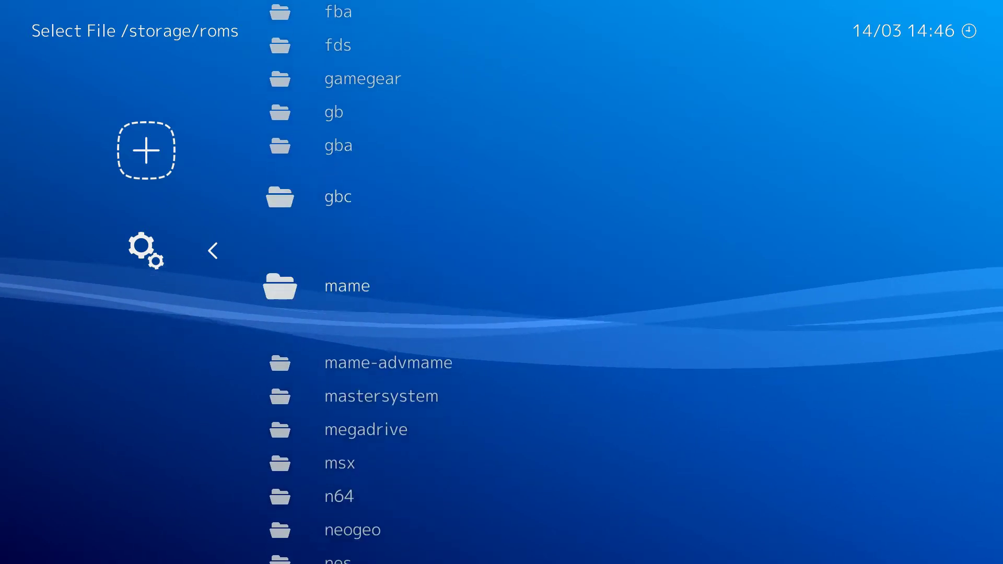
{"action": "key", "text": "Down"}
{"action": "key", "text": "Down"}
{"action": "key", "text": "Down"}
{"action": "key", "text": "Return"}
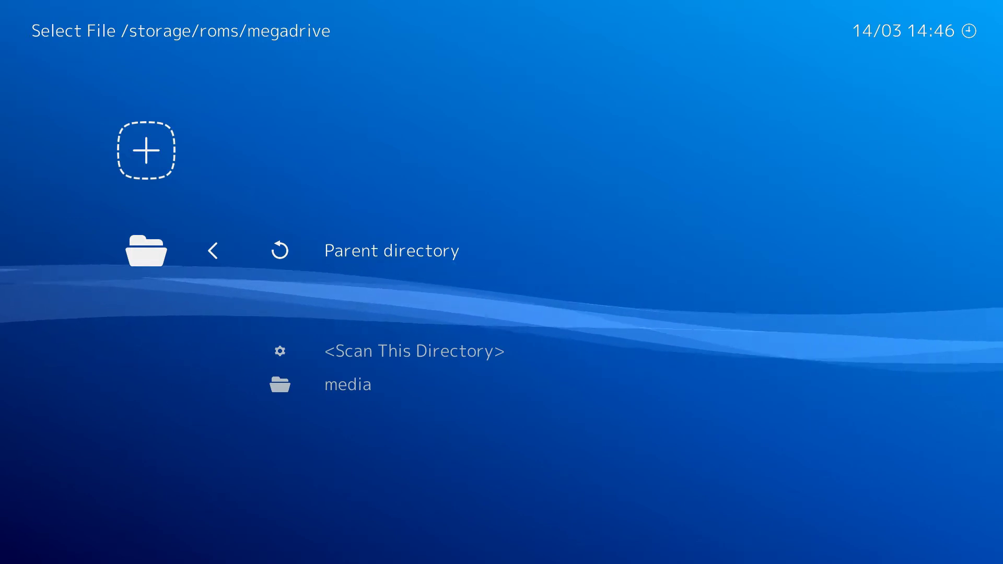
{"action": "key", "text": "Down"}
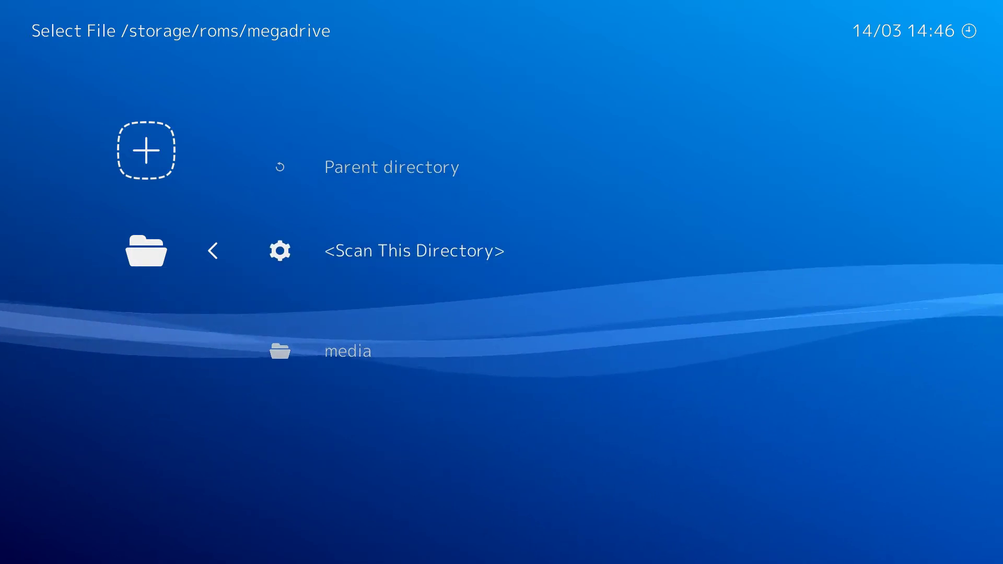
{"action": "key", "text": "Return"}
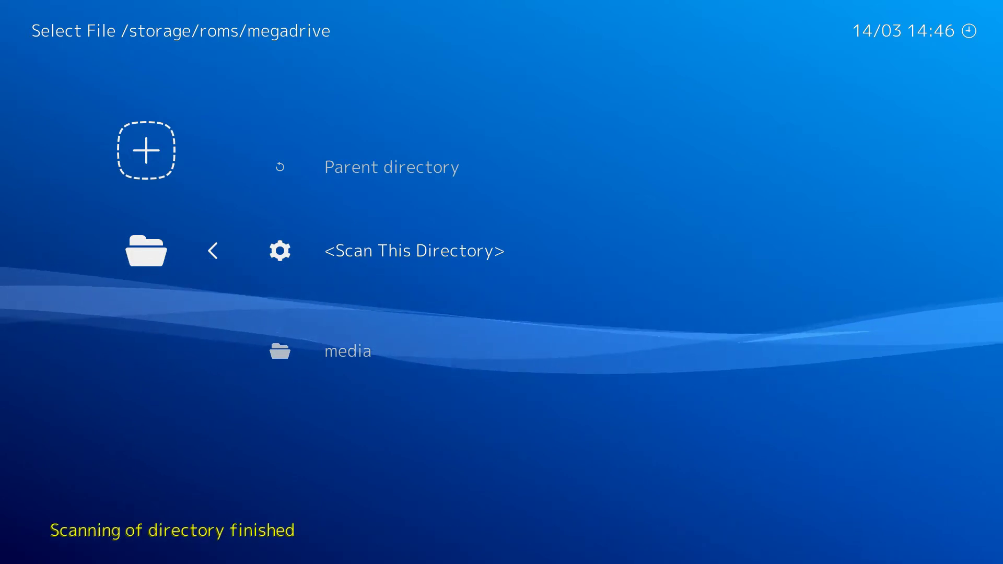
Review the games listed in the new Sega Mega Drive - Genesis playlist.
{"action": "key", "text": "BackSpace"}
{"action": "key", "text": "BackSpace"}
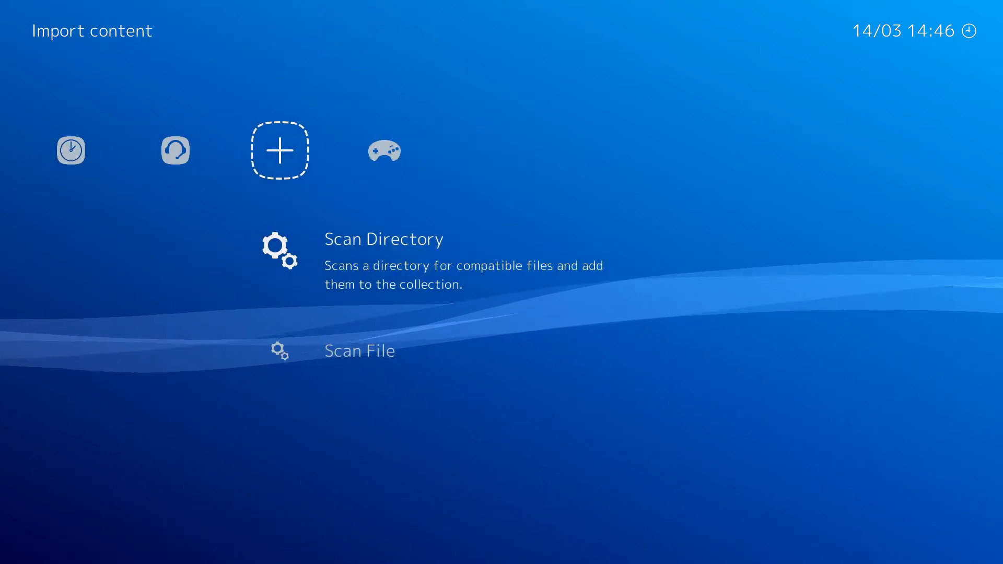
{"action": "key", "text": "Right"}
{"action": "key", "text": "Up"}
{"action": "key", "text": "Down"}
{"action": "key", "text": "Down"}
{"action": "key", "text": "Down"}
{"action": "key", "text": "Down"}
{"action": "key", "text": "Down"}
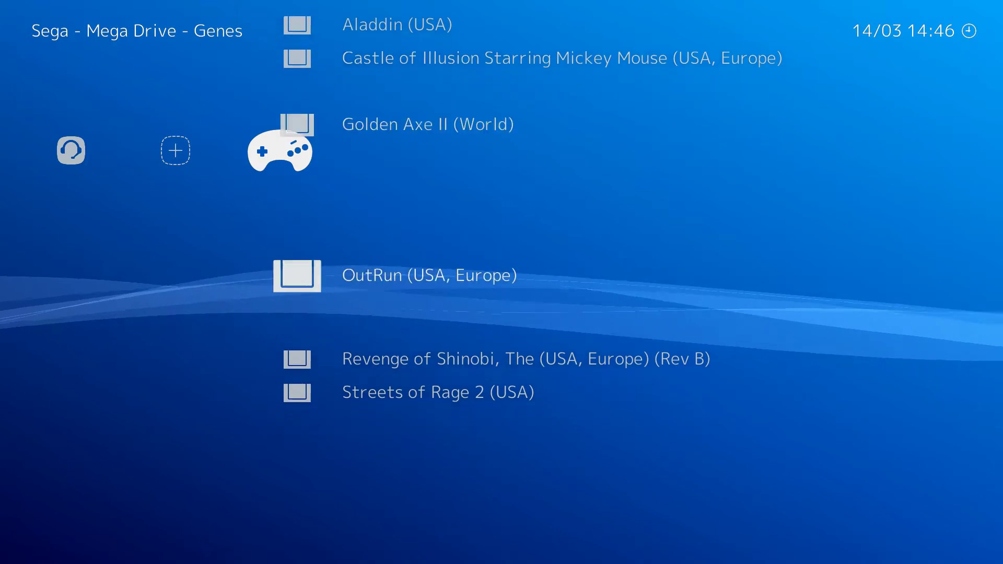
{"action": "key", "text": "Up"}
{"action": "key", "text": "Up"}
{"action": "key", "text": "Up"}
{"action": "key", "text": "Up"}
{"action": "key", "text": "Up"}
{"action": "key", "text": "Up"}
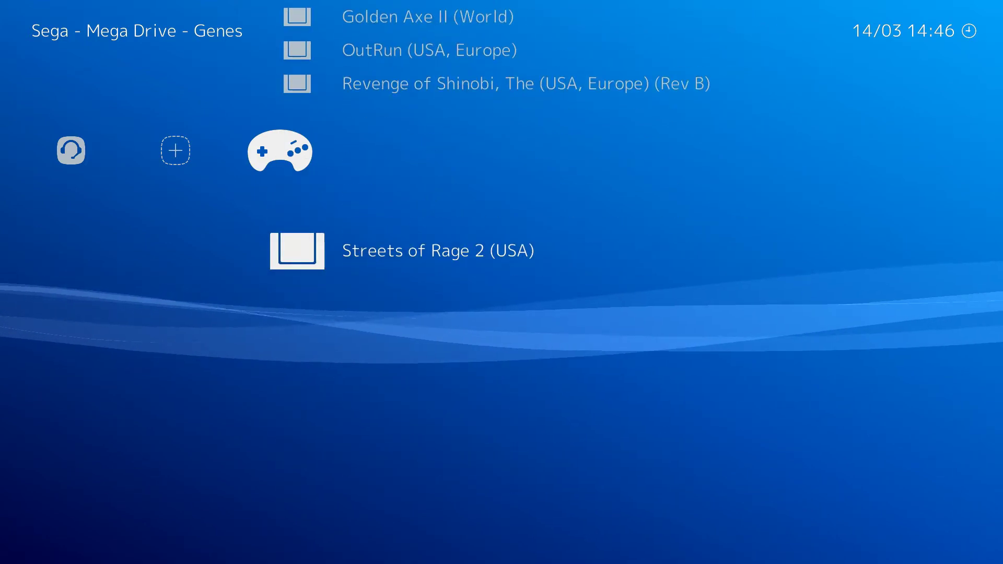
{"action": "key", "text": "Down"}
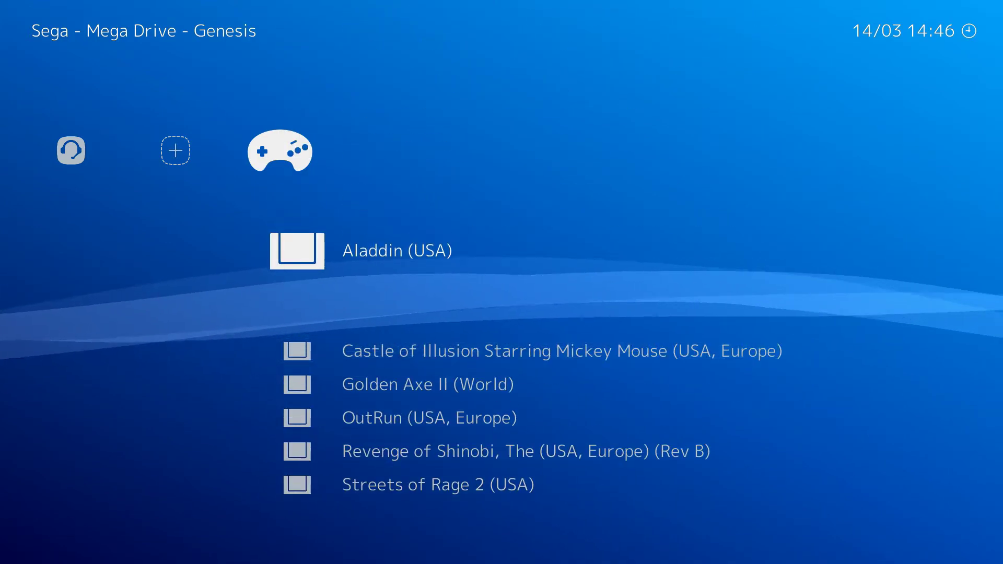
Scan the atari2600 directory in /storage/roms for compatible games from Import content.
{"action": "key", "text": "Left"}
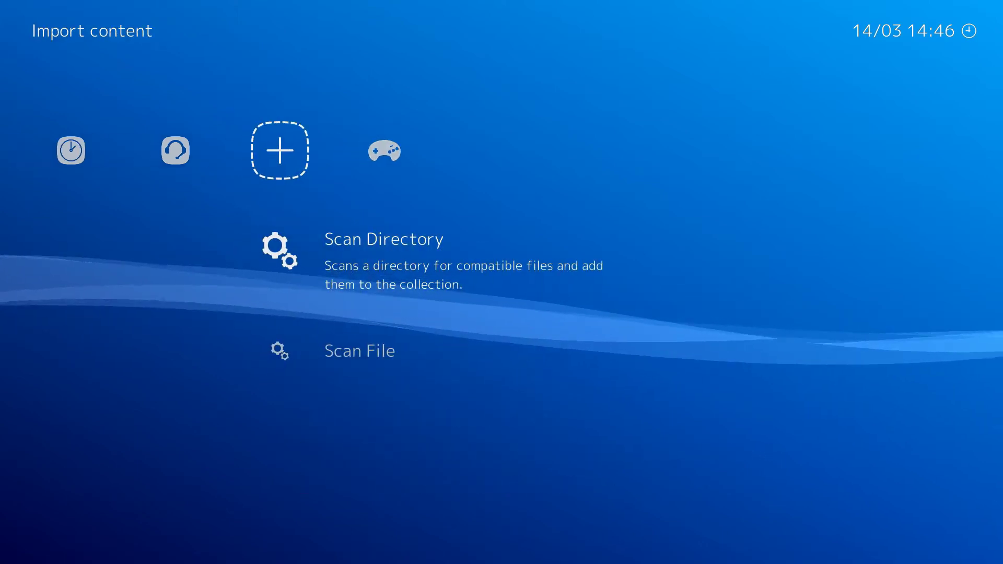
{"action": "key", "text": "Return"}
{"action": "key", "text": "Down"}
{"action": "key", "text": "Down"}
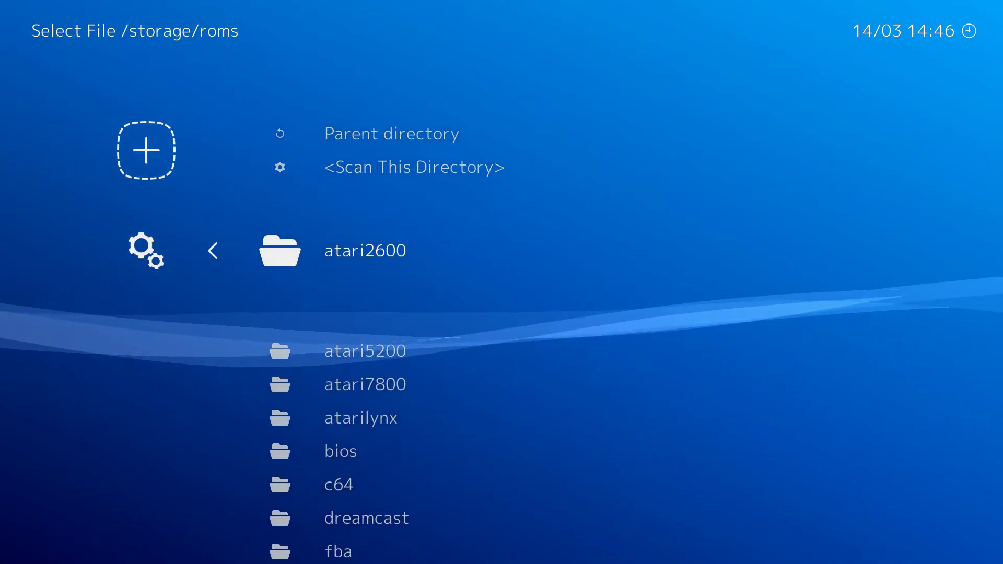
{"action": "key", "text": "Return"}
{"action": "key", "text": "Down"}
{"action": "key", "text": "Return"}
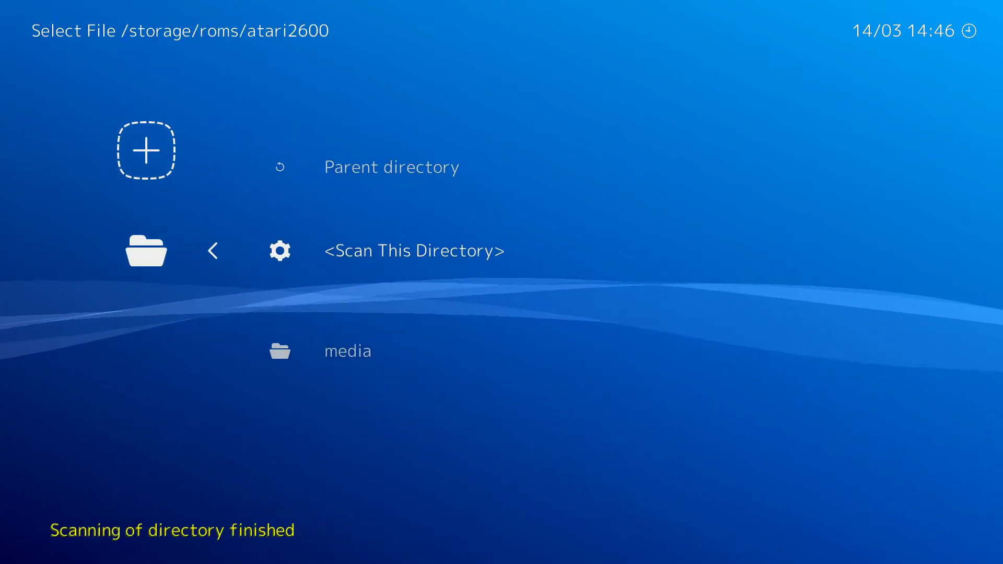
Scan the gba directory in /storage/roms to add its games to the collection.
{"action": "key", "text": "BackSpace"}
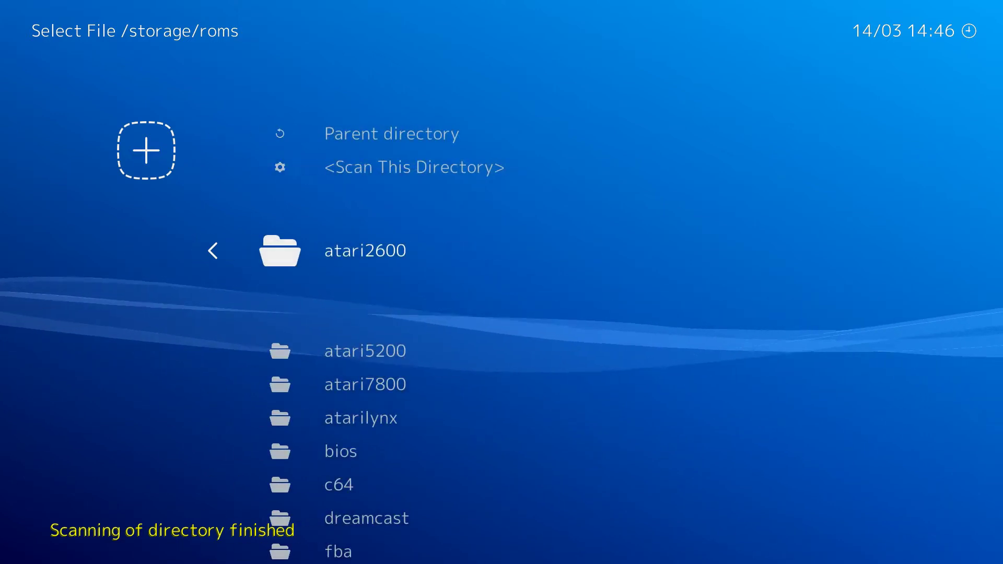
{"action": "key", "text": "Down"}
{"action": "key", "text": "Down"}
{"action": "key", "text": "Down"}
{"action": "key", "text": "Down"}
{"action": "key", "text": "Down"}
{"action": "key", "text": "Down"}
{"action": "key", "text": "Down"}
{"action": "key", "text": "Down"}
{"action": "key", "text": "Down"}
{"action": "key", "text": "Down"}
{"action": "key", "text": "Down"}
{"action": "key", "text": "Down"}
{"action": "key", "text": "Down"}
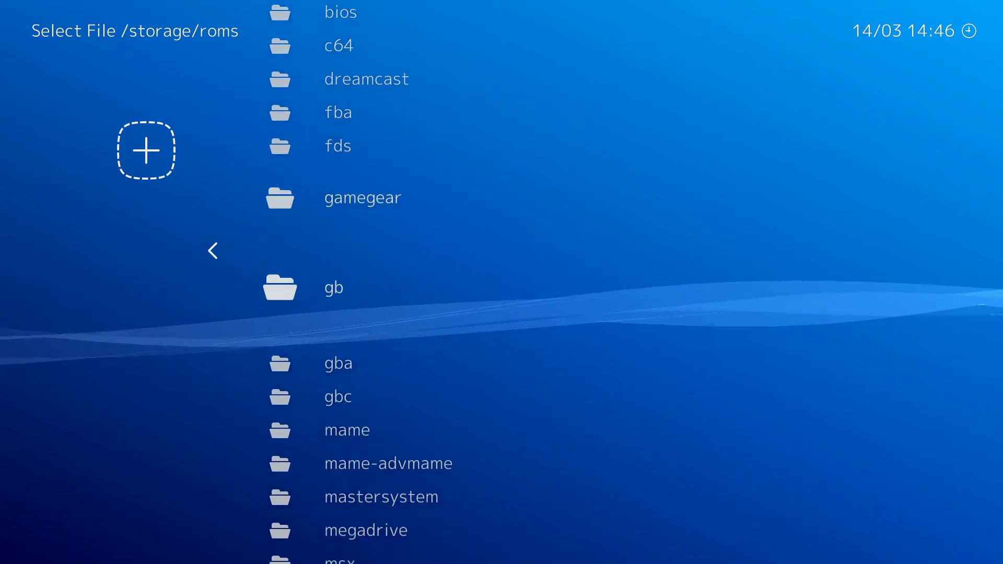
{"action": "key", "text": "Up"}
{"action": "key", "text": "Up"}
{"action": "key", "text": "Return"}
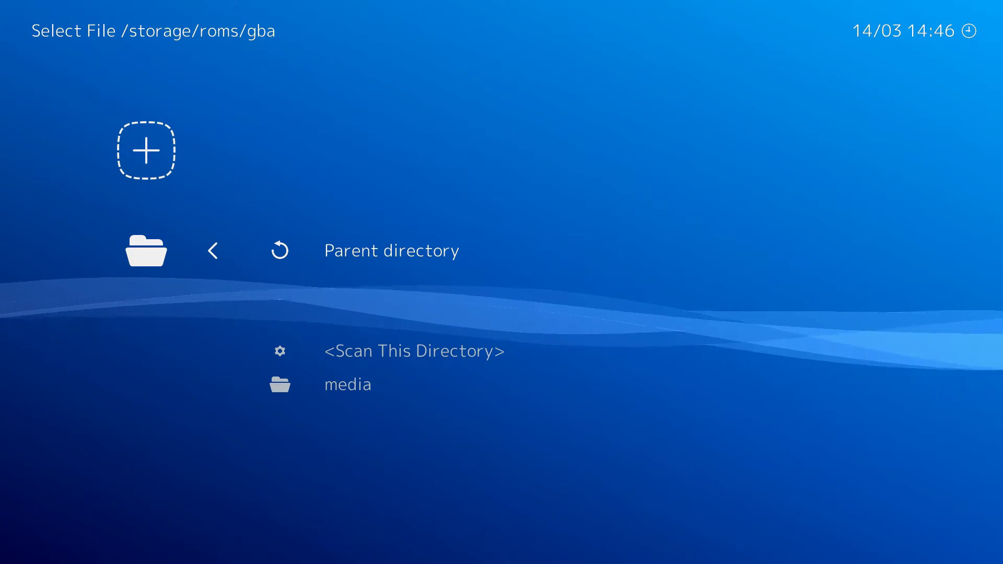
{"action": "key", "text": "Down"}
{"action": "key", "text": "Return"}
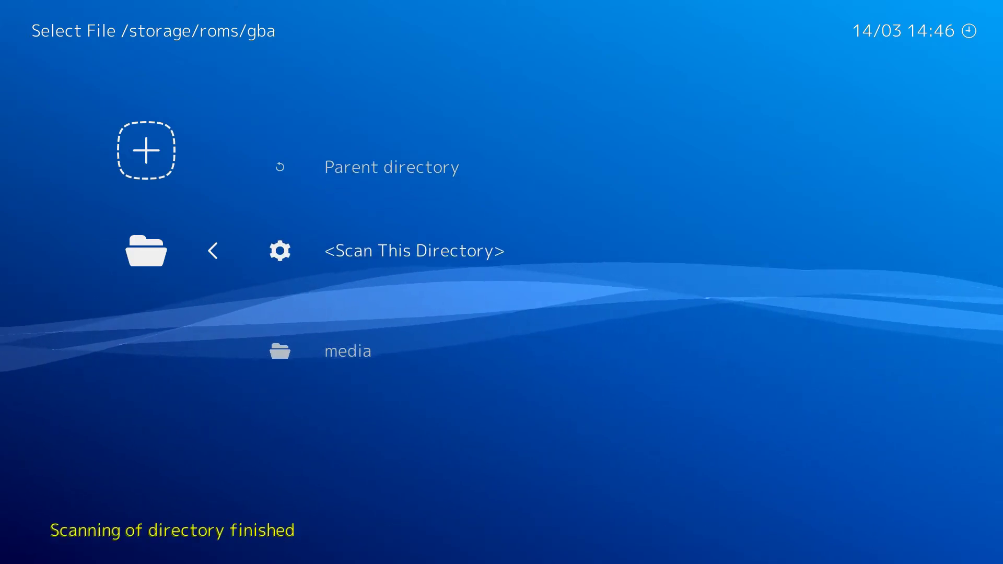
Scan the n64 directory in /storage/roms to add its games to the collection.
{"action": "key", "text": "BackSpace"}
{"action": "key", "text": "Down"}
{"action": "key", "text": "Down"}
{"action": "key", "text": "Down"}
{"action": "key", "text": "Down"}
{"action": "key", "text": "Down"}
{"action": "key", "text": "Down"}
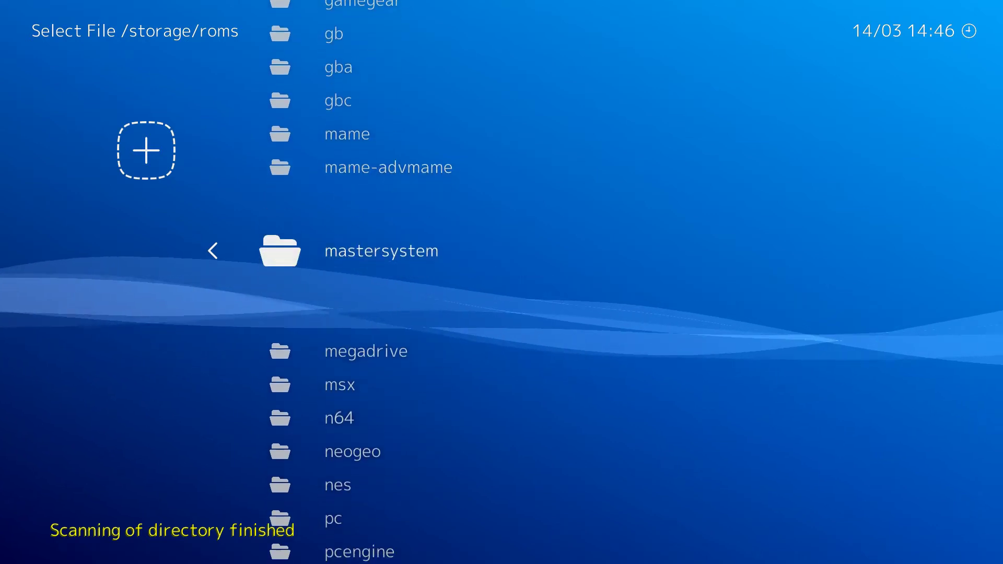
{"action": "key", "text": "Down"}
{"action": "key", "text": "Return"}
{"action": "key", "text": "Down"}
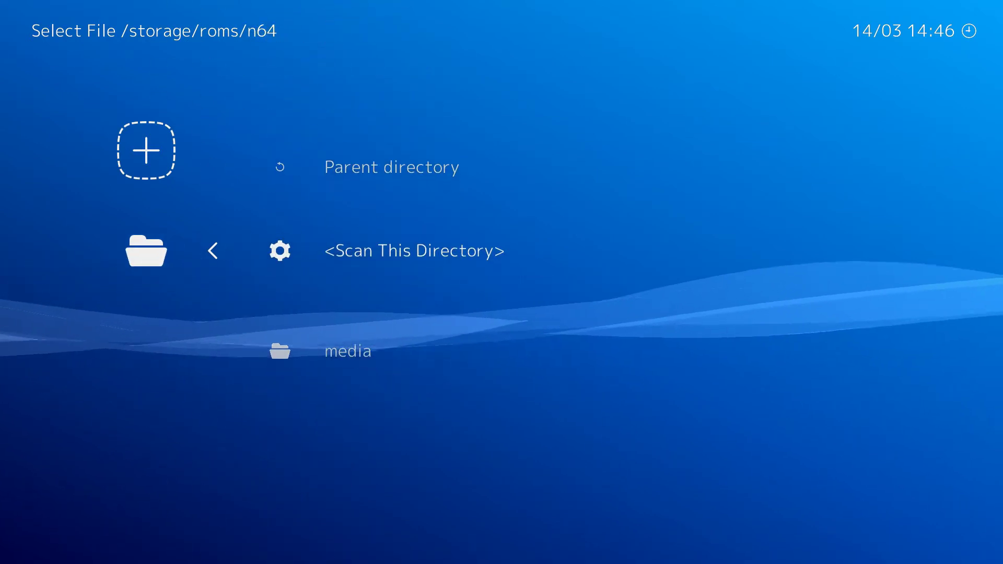
{"action": "key", "text": "Return"}
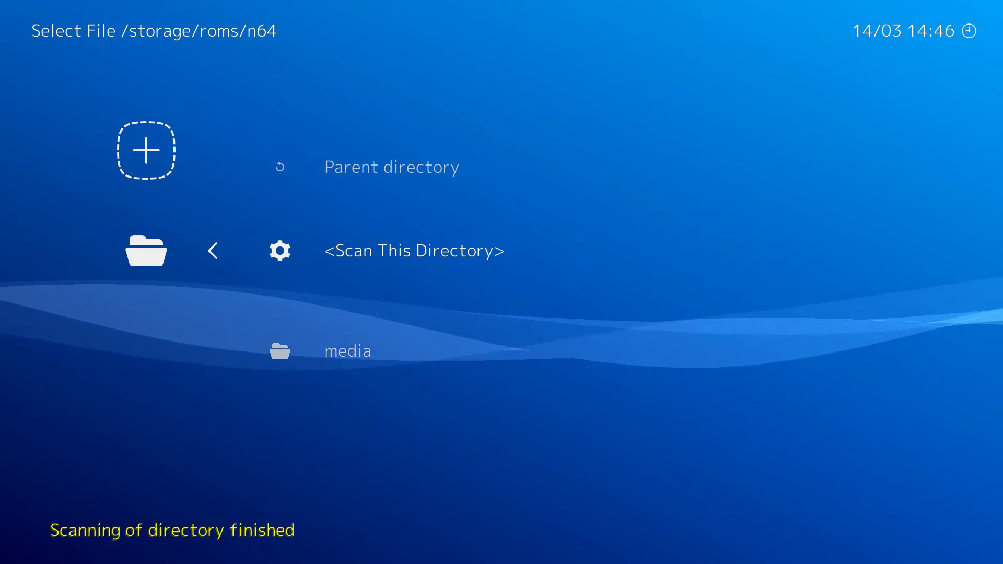
{"action": "key", "text": "BackSpace"}
{"action": "key", "text": "BackSpace"}
Review the games in the Atari 2600, Game Boy Advance, Nintendo 64 and Sega Mega Drive - Genesis playlists.
{"action": "key", "text": "Right"}
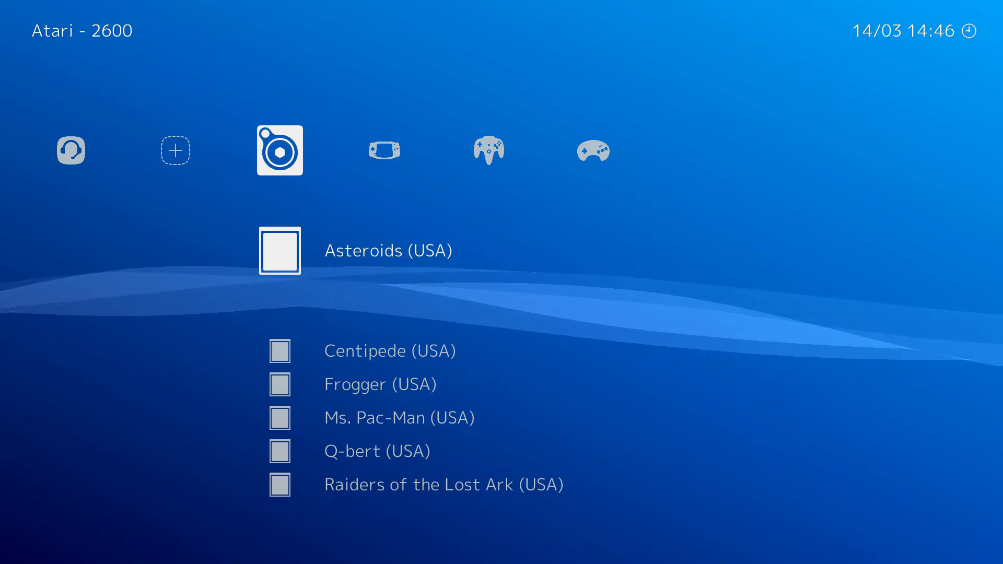
{"action": "key", "text": "Down"}
{"action": "key", "text": "Down"}
{"action": "key", "text": "Down"}
{"action": "key", "text": "Down"}
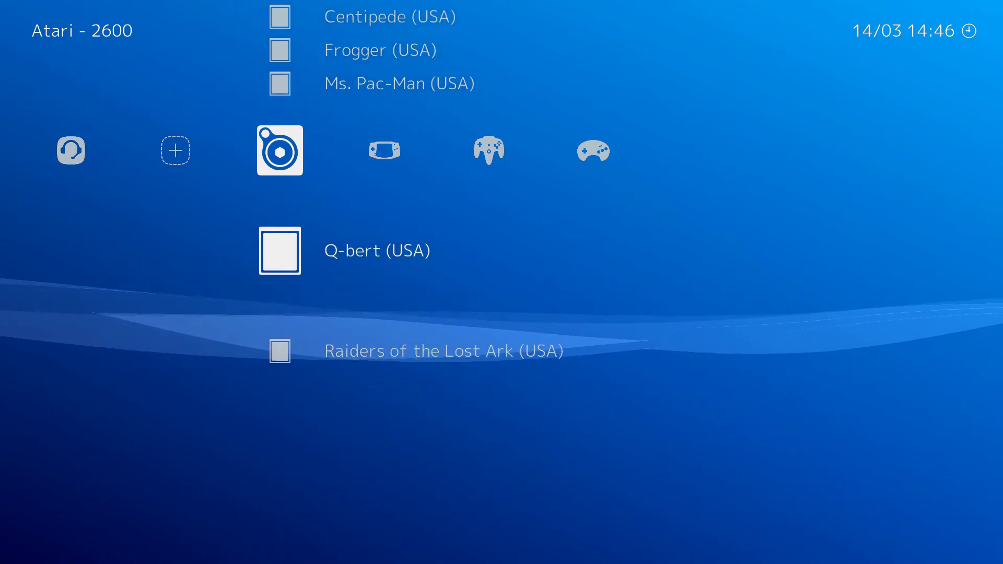
{"action": "key", "text": "Up"}
{"action": "key", "text": "Up"}
{"action": "key", "text": "Right"}
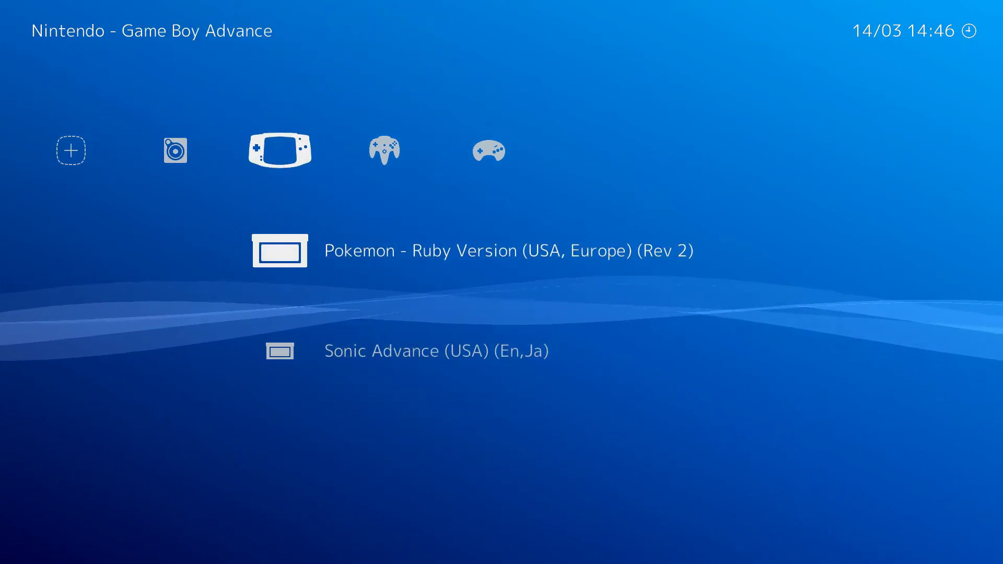
{"action": "key", "text": "Right"}
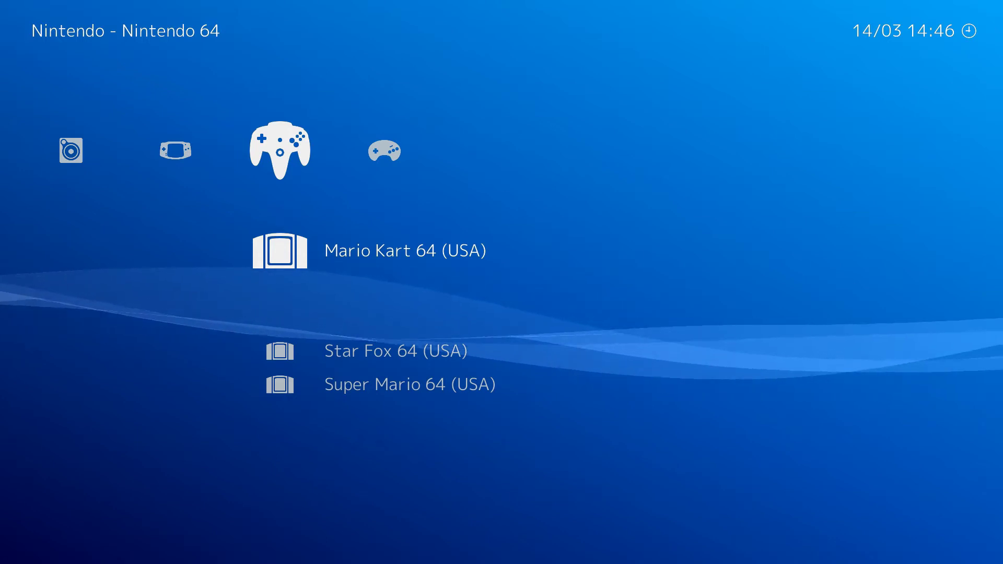
{"action": "key", "text": "Right"}
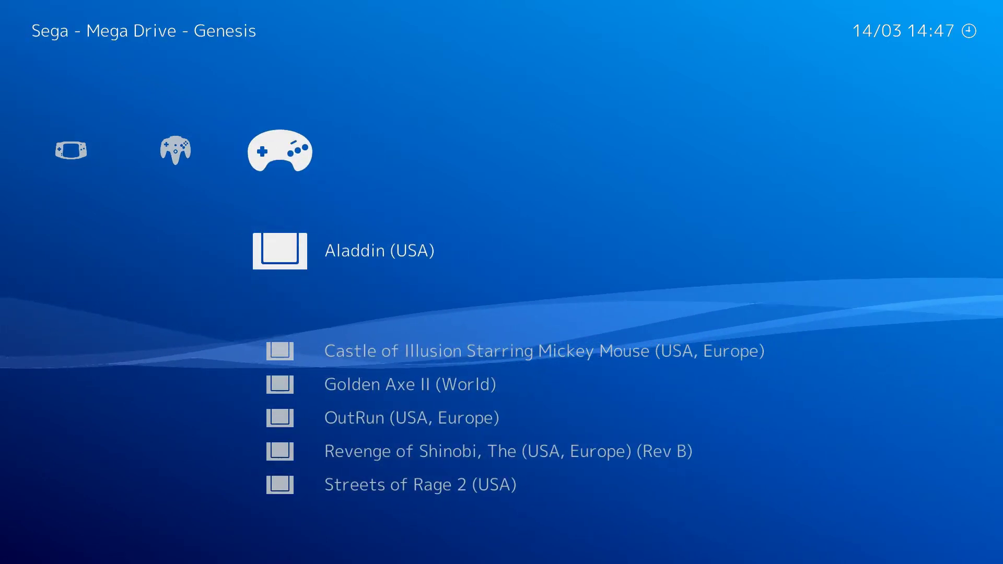
Look over the whole category row from the Main Menu to the Sega Mega Drive - Genesis playlist.
{"action": "key", "text": "Left"}
{"action": "key", "text": "Left"}
{"action": "key", "text": "Left"}
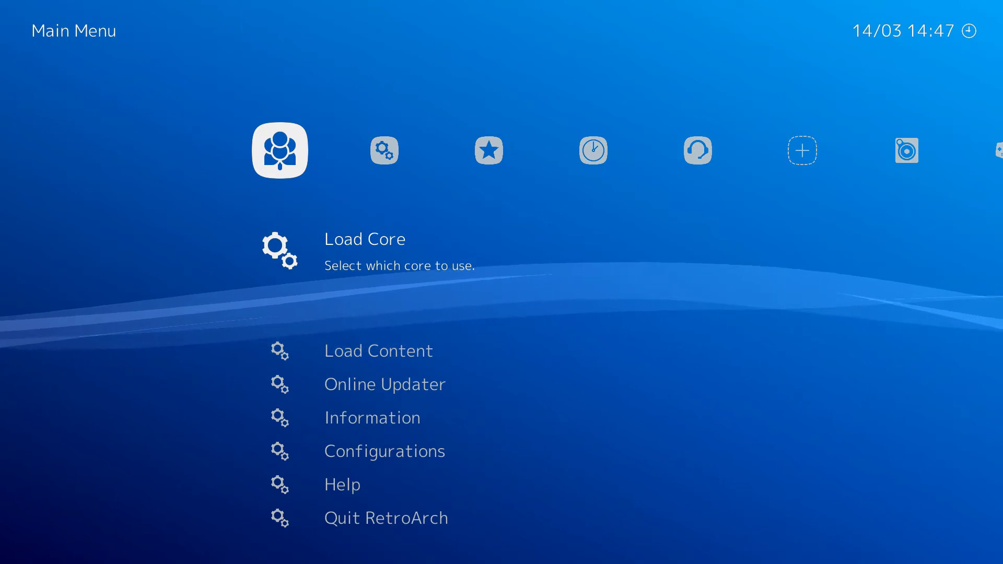
{"action": "key", "text": "Right"}
{"action": "key", "text": "Right"}
{"action": "key", "text": "Right"}
{"action": "key", "text": "Right"}
{"action": "key", "text": "Right"}
{"action": "key", "text": "Right"}
{"action": "key", "text": "Right"}
{"action": "key", "text": "Right"}
{"action": "key", "text": "Right"}
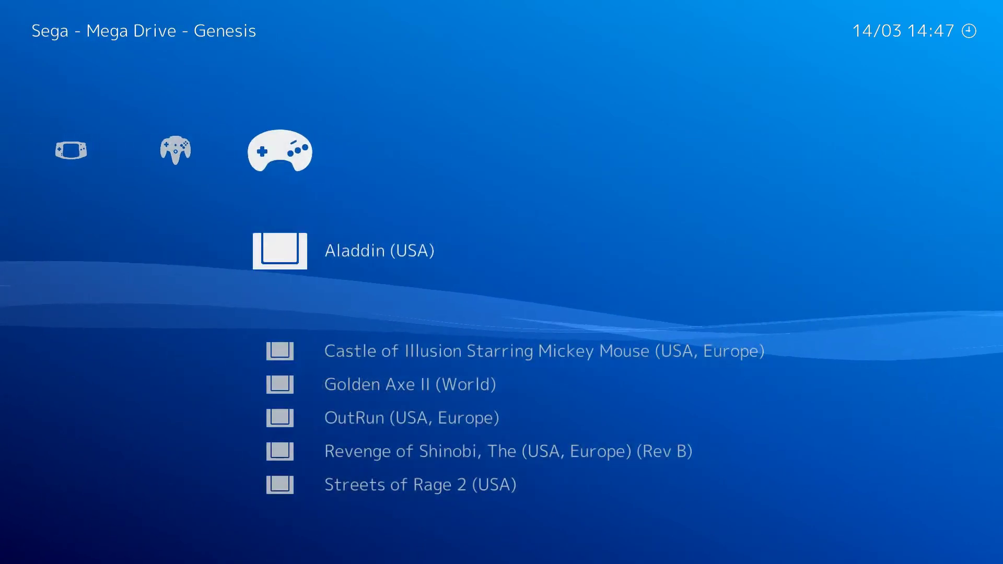
Open Load Core from the Main Menu and examine the installed arcade cores.
{"action": "key", "text": "Left"}
{"action": "key", "text": "Left"}
{"action": "key", "text": "Left"}
{"action": "key", "text": "Left"}
{"action": "key", "text": "Left"}
{"action": "key", "text": "Left"}
{"action": "key", "text": "Left"}
{"action": "key", "text": "Left"}
{"action": "key", "text": "Left"}
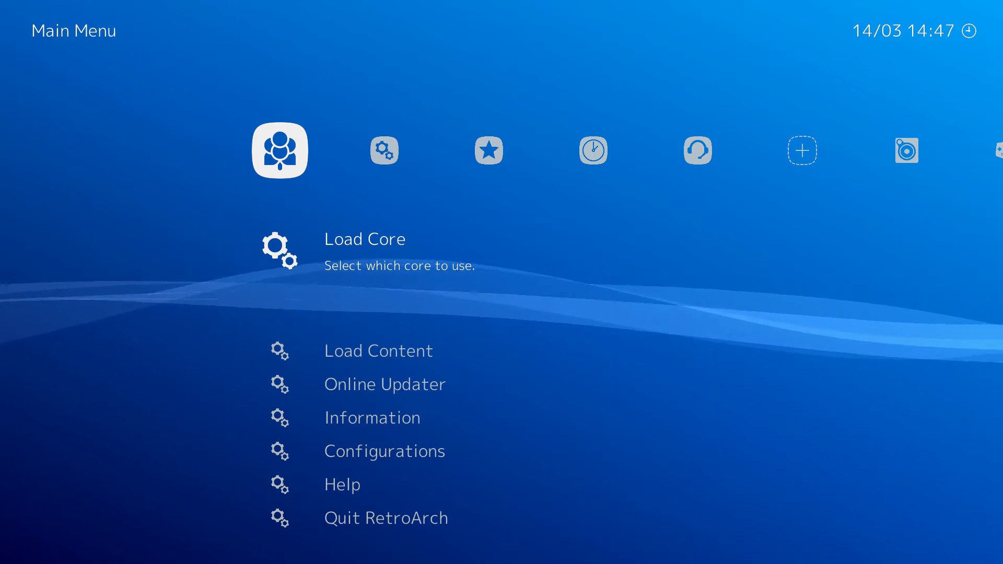
{"action": "key", "text": "Return"}
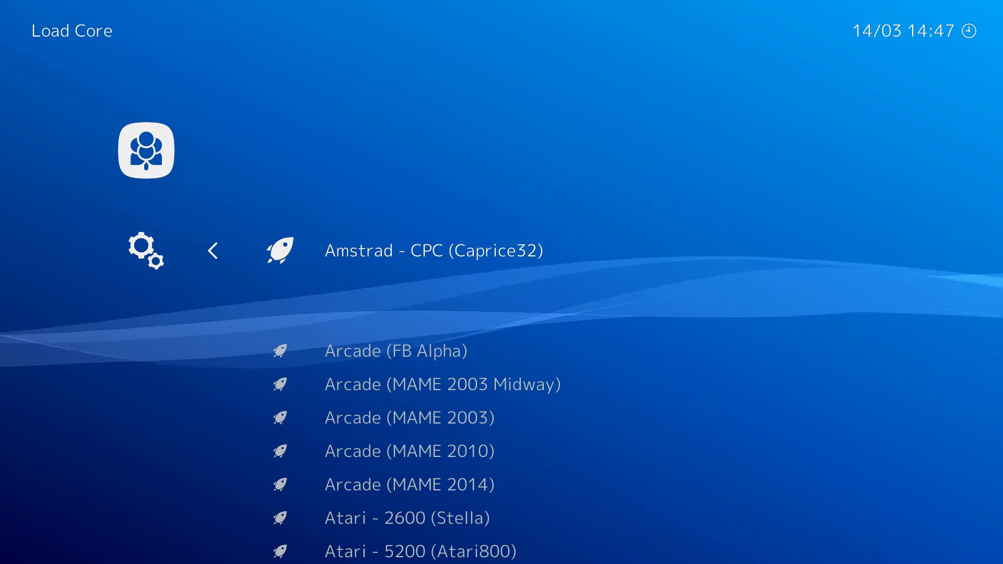
{"action": "key", "text": "Down"}
{"action": "key", "text": "Down"}
{"action": "key", "text": "Down"}
{"action": "key", "text": "Down"}
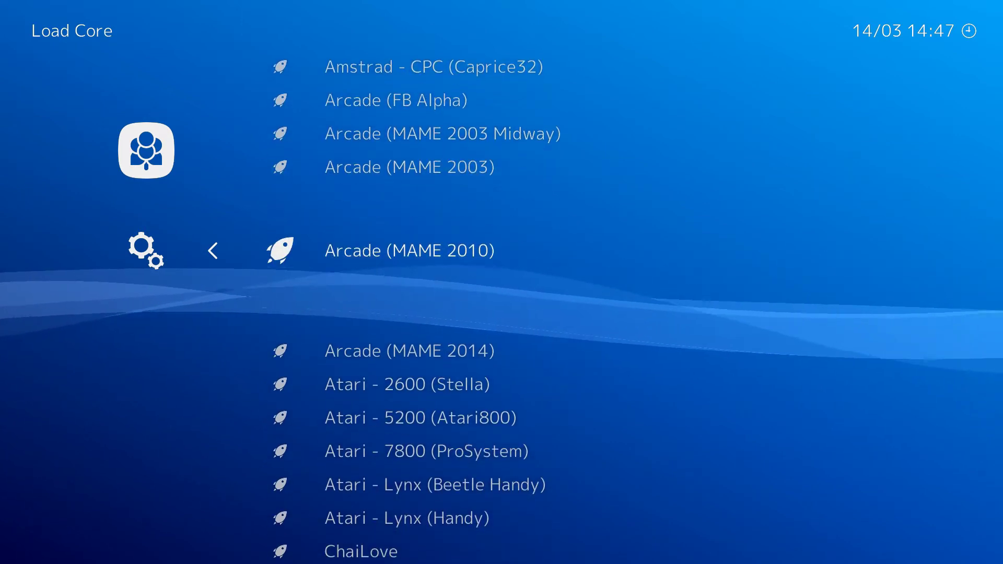
{"action": "key", "text": "Down"}
{"action": "key", "text": "Down"}
{"action": "key", "text": "Up"}
{"action": "key", "text": "Up"}
{"action": "key", "text": "Up"}
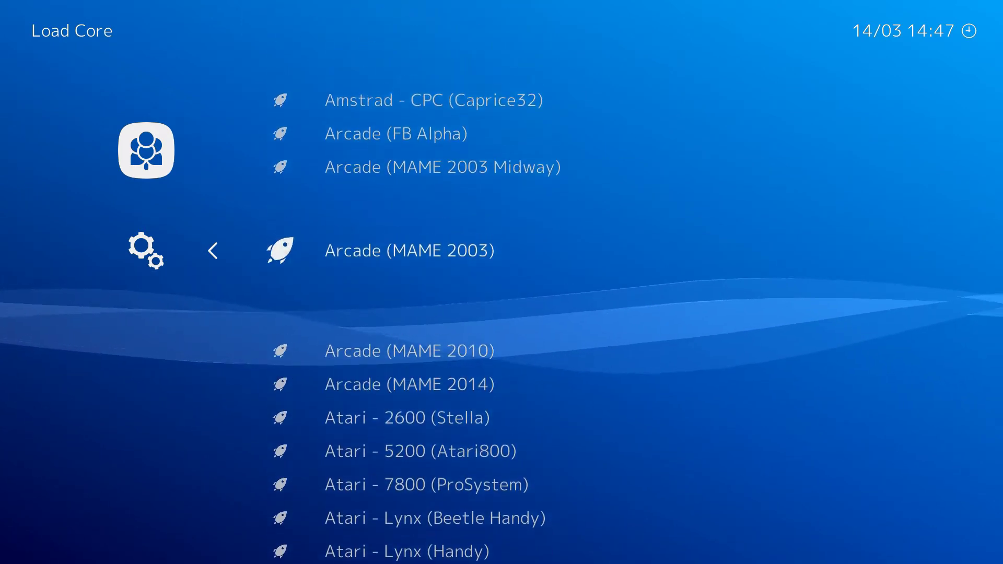
{"action": "key", "text": "Up"}
Examine the installed Atari, Commodore, DOS and NEC cores in the Load Core list.
{"action": "key", "text": "Down"}
{"action": "key", "text": "Down"}
{"action": "key", "text": "Down"}
{"action": "key", "text": "Down"}
{"action": "key", "text": "Down"}
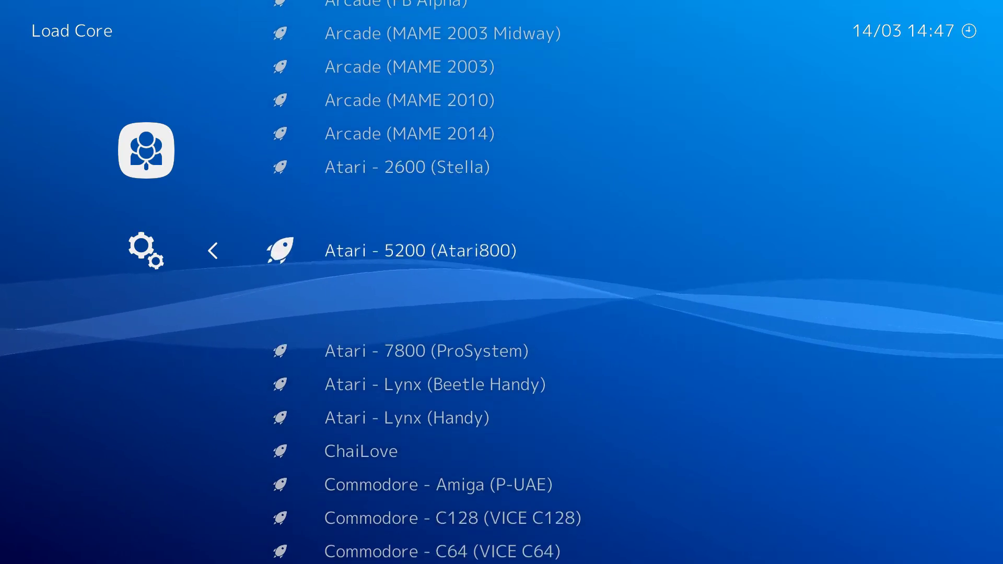
{"action": "key", "text": "Down"}
{"action": "key", "text": "Down"}
{"action": "key", "text": "Down"}
{"action": "key", "text": "Down"}
{"action": "key", "text": "Down"}
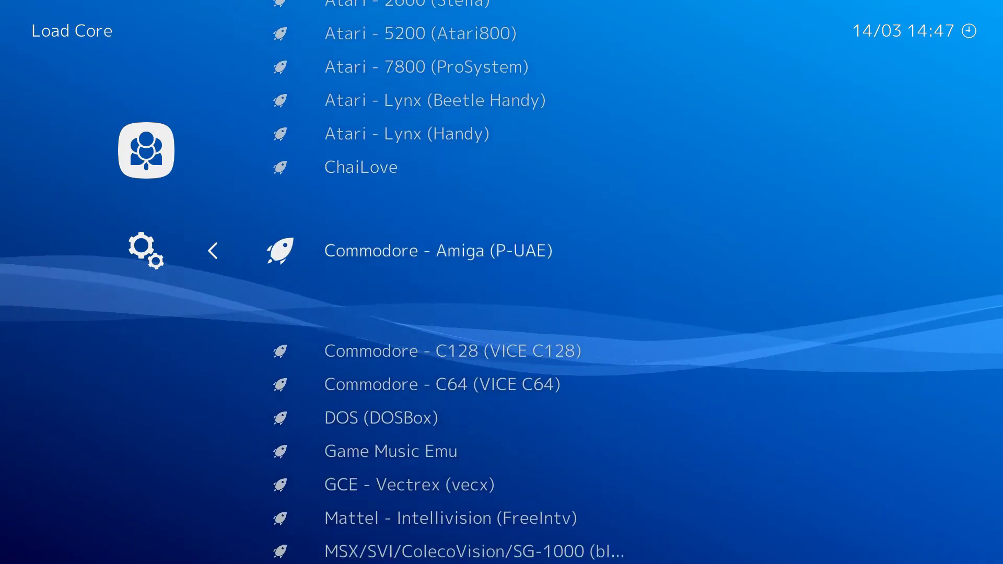
{"action": "key", "text": "Down"}
{"action": "key", "text": "Down"}
{"action": "key", "text": "Down"}
{"action": "key", "text": "Down"}
{"action": "key", "text": "Down"}
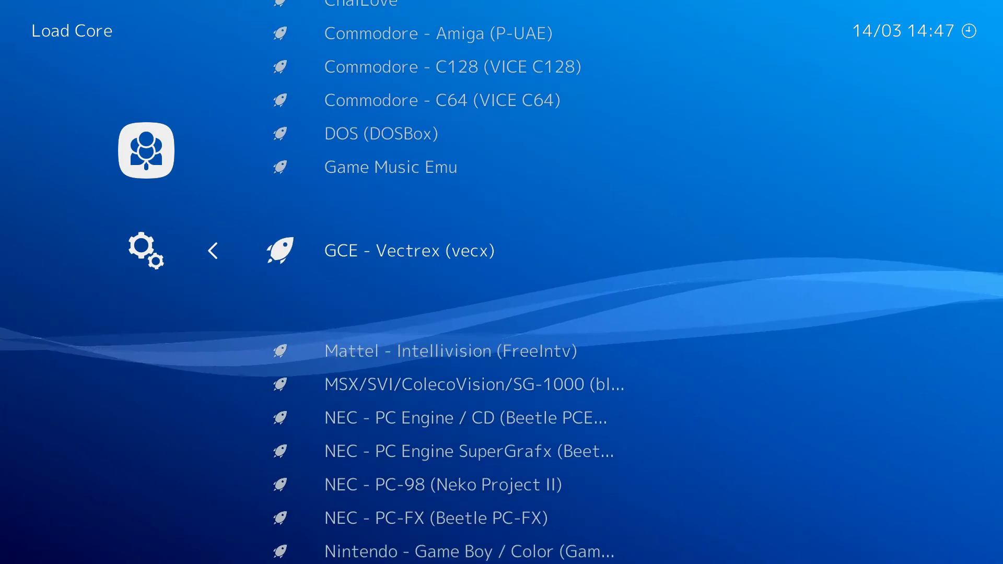
{"action": "key", "text": "Down"}
{"action": "key", "text": "Down"}
{"action": "key", "text": "Down"}
{"action": "key", "text": "Down"}
{"action": "key", "text": "Down"}
{"action": "key", "text": "Down"}
{"action": "key", "text": "Down"}
{"action": "key", "text": "Down"}
{"action": "key", "text": "Down"}
{"action": "key", "text": "Down"}
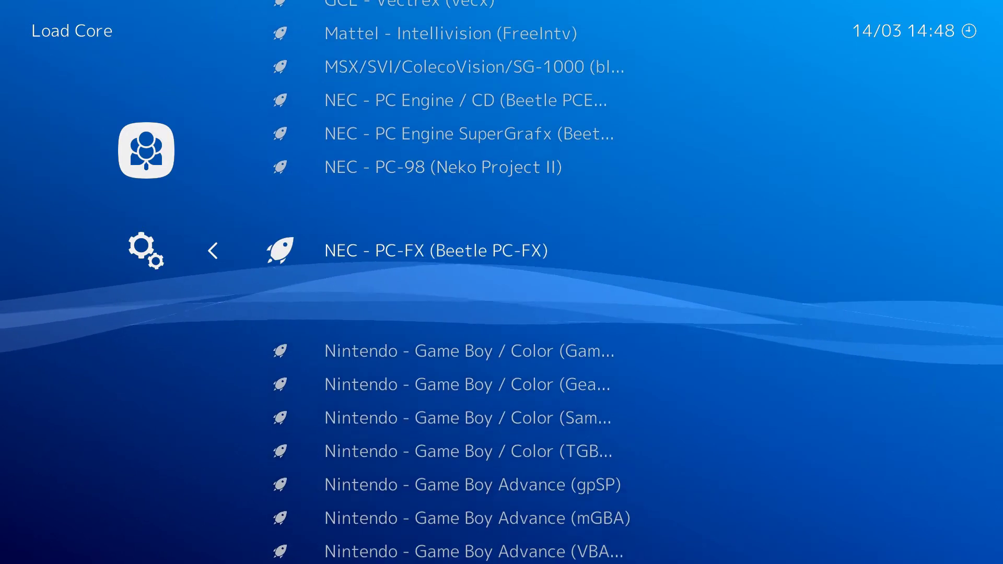
Examine the installed Nintendo cores, from Game Boy through NES and Nintendo 64 to SNES and Virtual Boy.
{"action": "key", "text": "Down"}
{"action": "key", "text": "Down"}
{"action": "key", "text": "Down"}
{"action": "key", "text": "Down"}
{"action": "key", "text": "Down"}
{"action": "key", "text": "Down"}
{"action": "key", "text": "Down"}
{"action": "key", "text": "Down"}
{"action": "key", "text": "Down"}
{"action": "key", "text": "Down"}
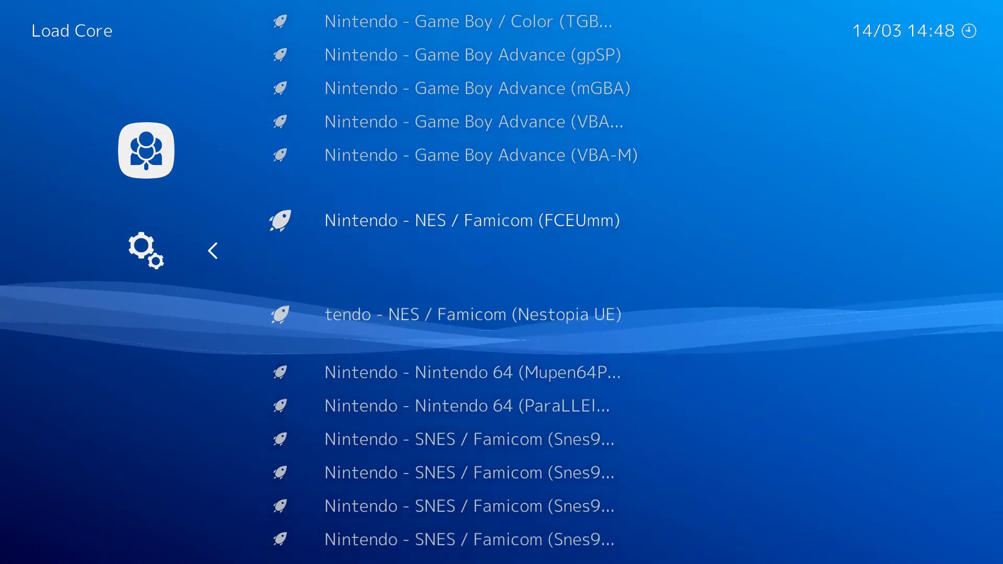
{"action": "key", "text": "Down"}
{"action": "key", "text": "Down"}
{"action": "key", "text": "Down"}
{"action": "key", "text": "Down"}
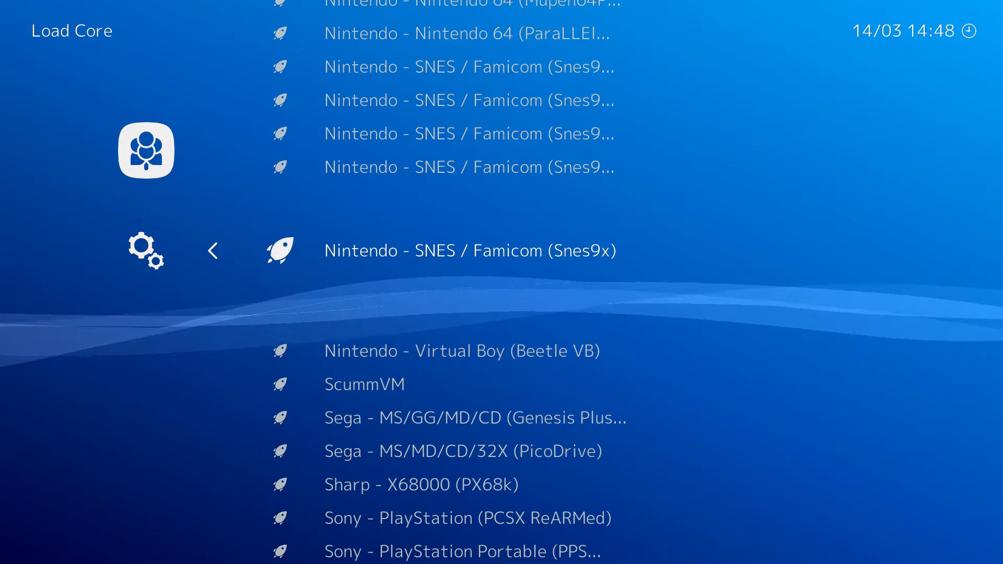
{"action": "key", "text": "Down"}
{"action": "key", "text": "Down"}
{"action": "key", "text": "Up"}
{"action": "key", "text": "Up"}
{"action": "key", "text": "Up"}
{"action": "key", "text": "Up"}
{"action": "key", "text": "Up"}
{"action": "key", "text": "Up"}
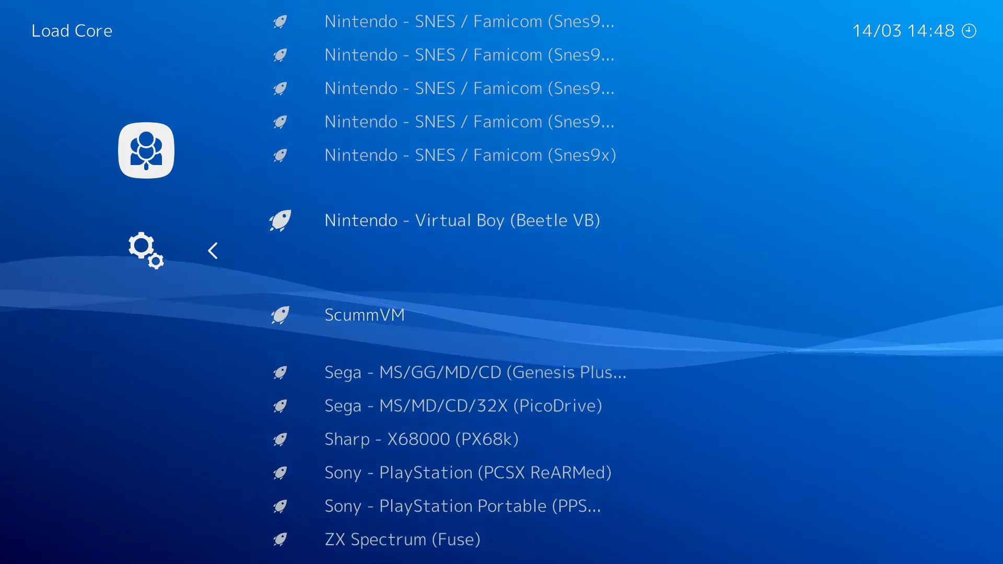
{"action": "key", "text": "Up"}
{"action": "key", "text": "Up"}
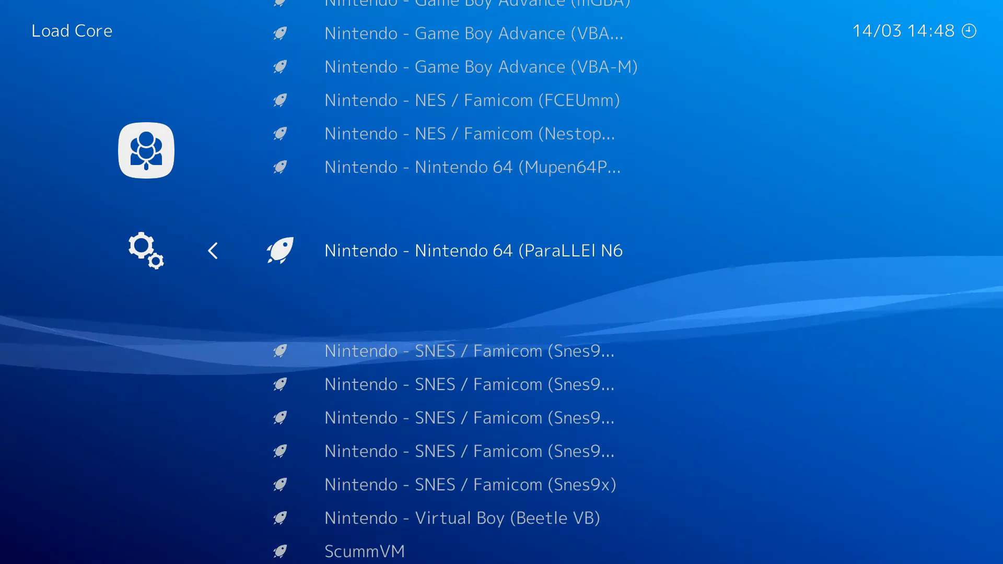
Examine the remaining installed cores for ScummVM, Sega, Sharp, Sony and ZX Spectrum.
{"action": "key", "text": "Down"}
{"action": "key", "text": "Down"}
{"action": "key", "text": "Down"}
{"action": "key", "text": "Down"}
{"action": "key", "text": "Down"}
{"action": "key", "text": "Down"}
{"action": "key", "text": "Down"}
{"action": "key", "text": "Down"}
{"action": "key", "text": "Down"}
{"action": "key", "text": "Down"}
{"action": "key", "text": "Down"}
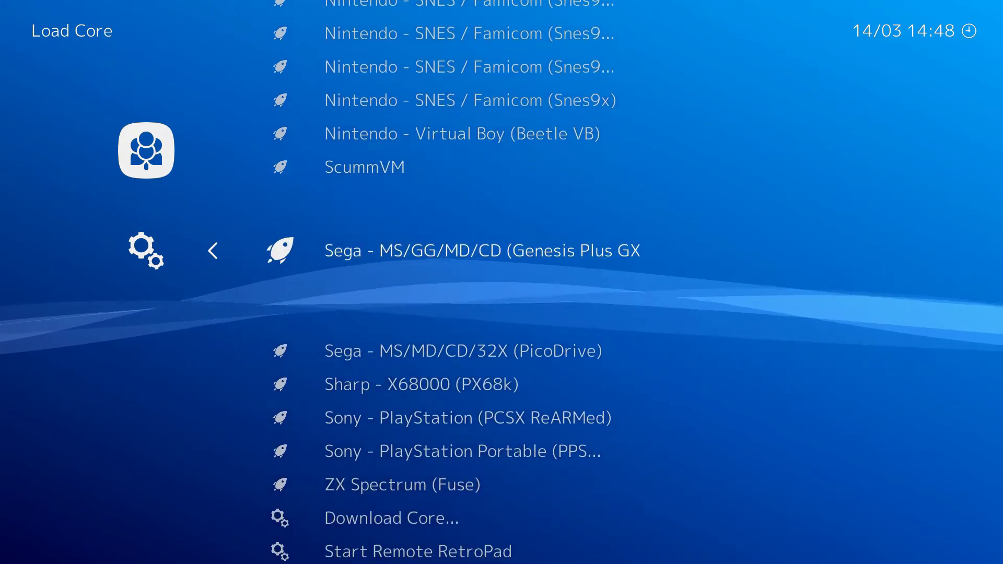
{"action": "key", "text": "Down"}
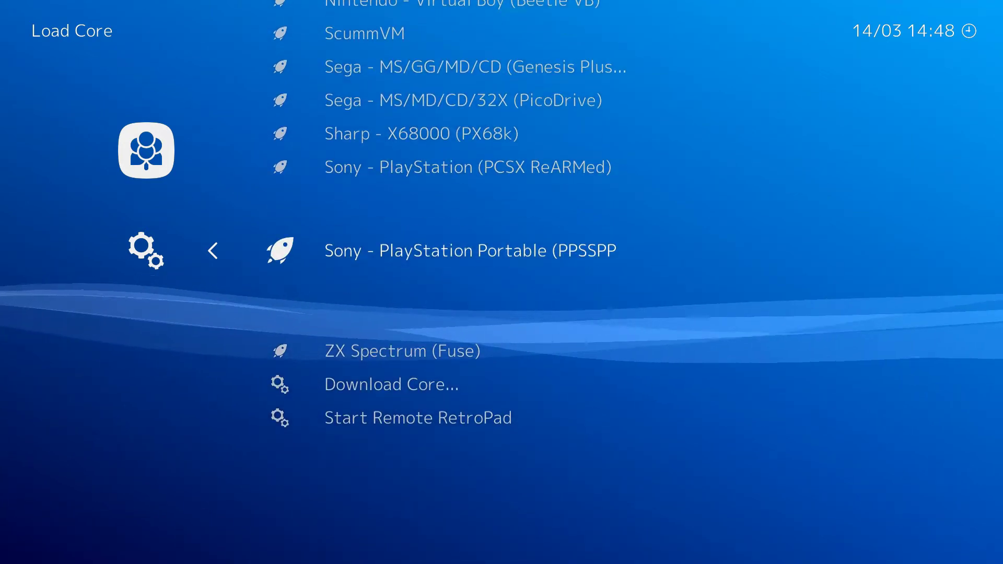
{"action": "key", "text": "Down"}
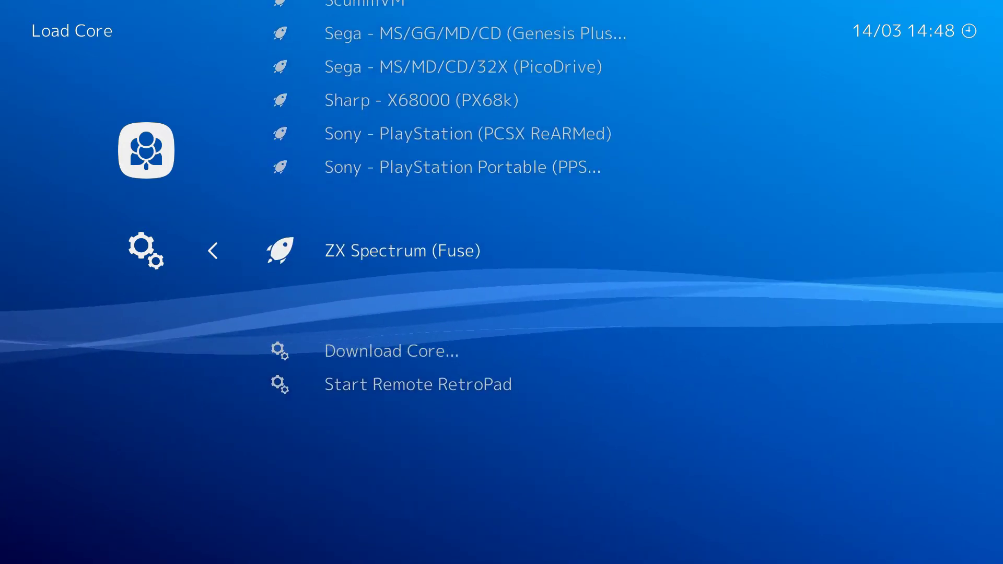
Open Download Core and examine the arcade cores offered in the Core Updater.
{"action": "key", "text": "Down"}
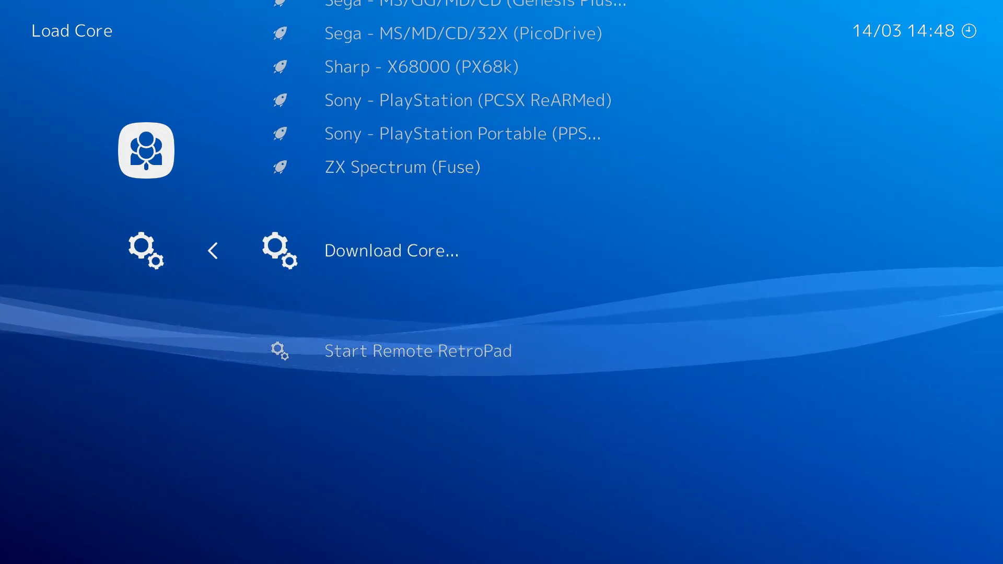
{"action": "key", "text": "Return"}
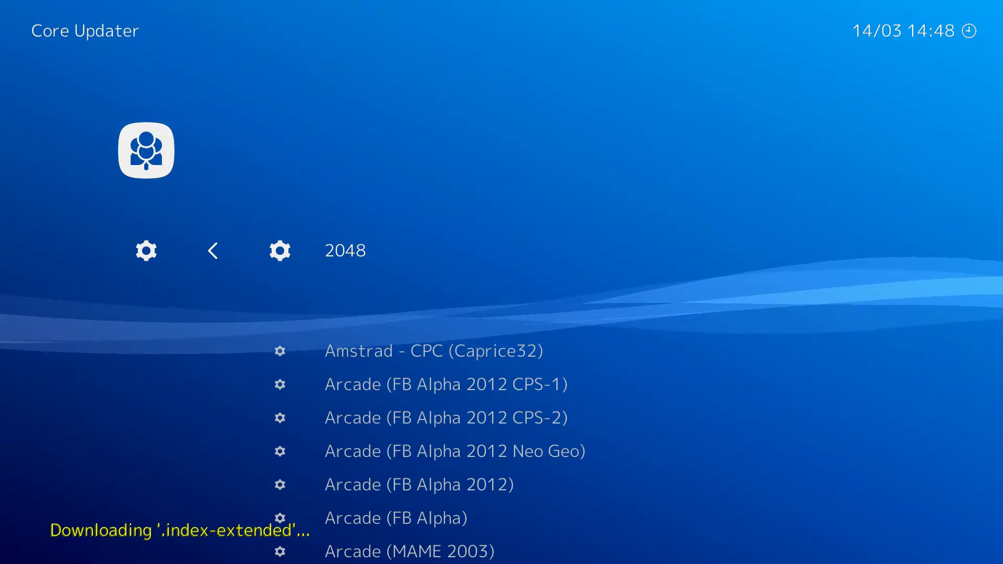
{"action": "key", "text": "Down"}
{"action": "key", "text": "Down"}
{"action": "key", "text": "Down"}
{"action": "key", "text": "Down"}
{"action": "key", "text": "Down"}
{"action": "key", "text": "Down"}
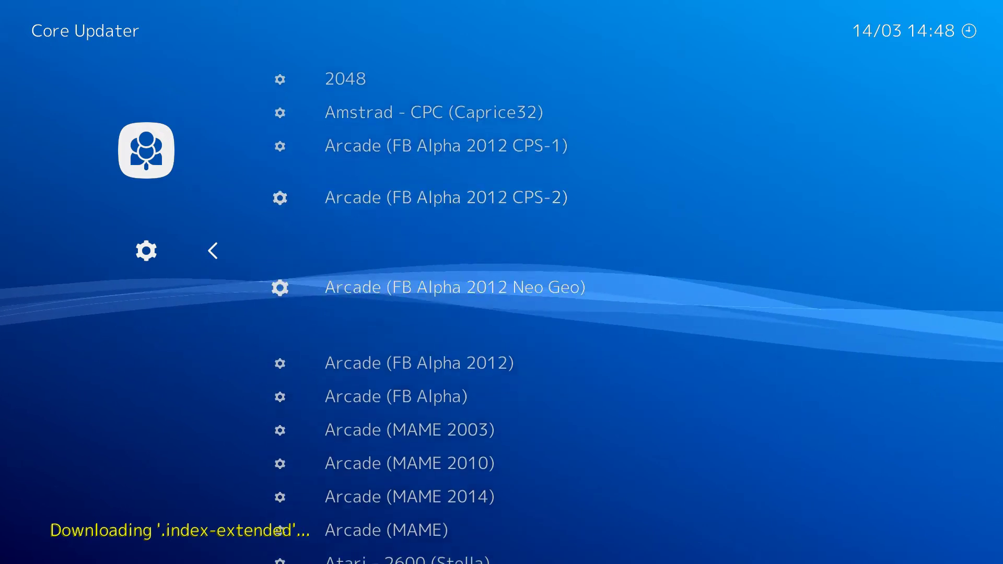
{"action": "key", "text": "Down"}
{"action": "key", "text": "Down"}
{"action": "key", "text": "Down"}
{"action": "key", "text": "Up"}
{"action": "key", "text": "Up"}
{"action": "key", "text": "Up"}
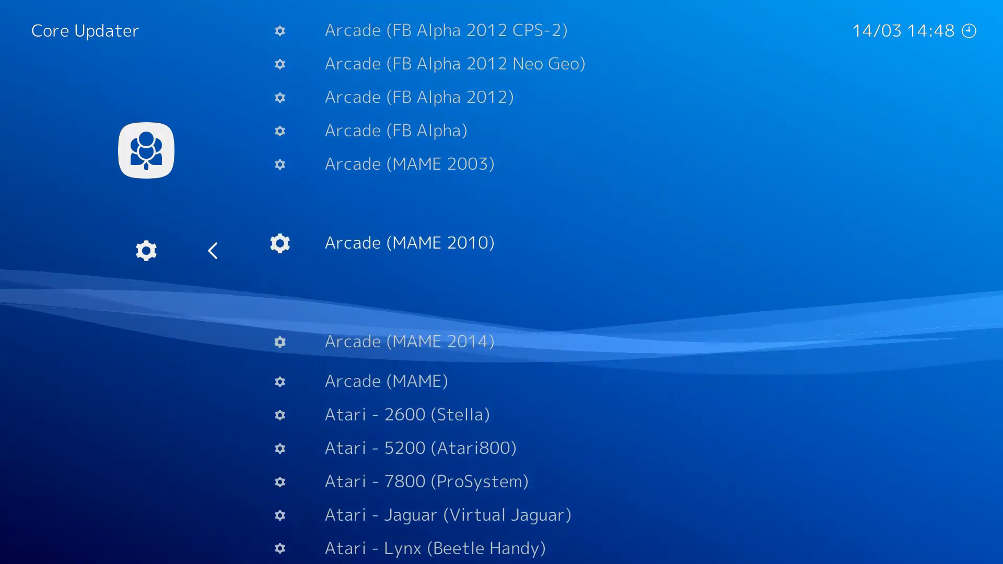
{"action": "key", "text": "Up"}
{"action": "key", "text": "Up"}
{"action": "key", "text": "Up"}
{"action": "key", "text": "Up"}
{"action": "key", "text": "Up"}
{"action": "key", "text": "Up"}
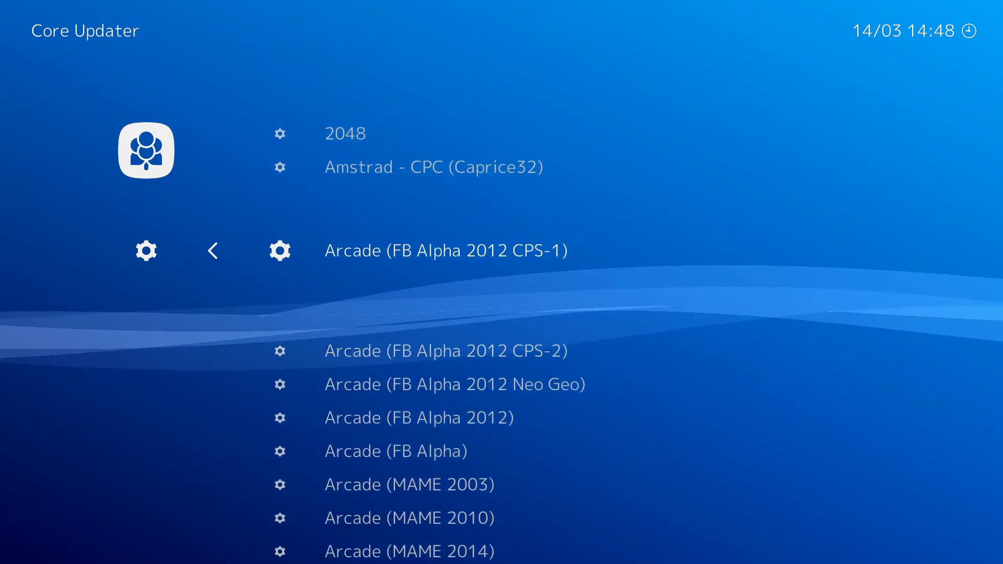
Download the DOS (DOSBox) core from the Core Updater list.
{"action": "key", "text": "Down"}
{"action": "key", "text": "Down"}
{"action": "key", "text": "Down"}
{"action": "key", "text": "Down"}
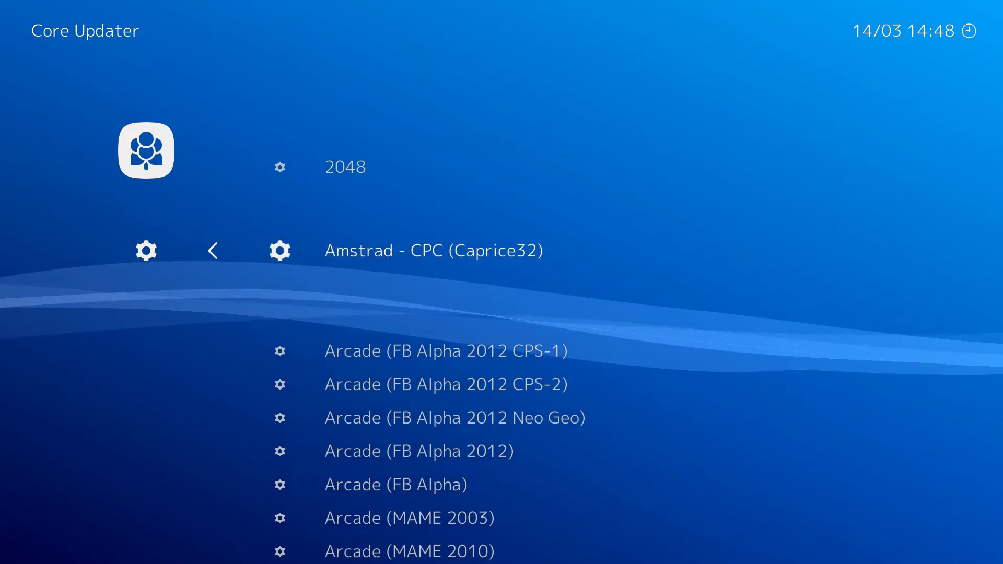
{"action": "key", "text": "Down"}
{"action": "key", "text": "Down"}
{"action": "key", "text": "Down"}
{"action": "key", "text": "Down"}
{"action": "key", "text": "Down"}
{"action": "key", "text": "Down"}
{"action": "key", "text": "Down"}
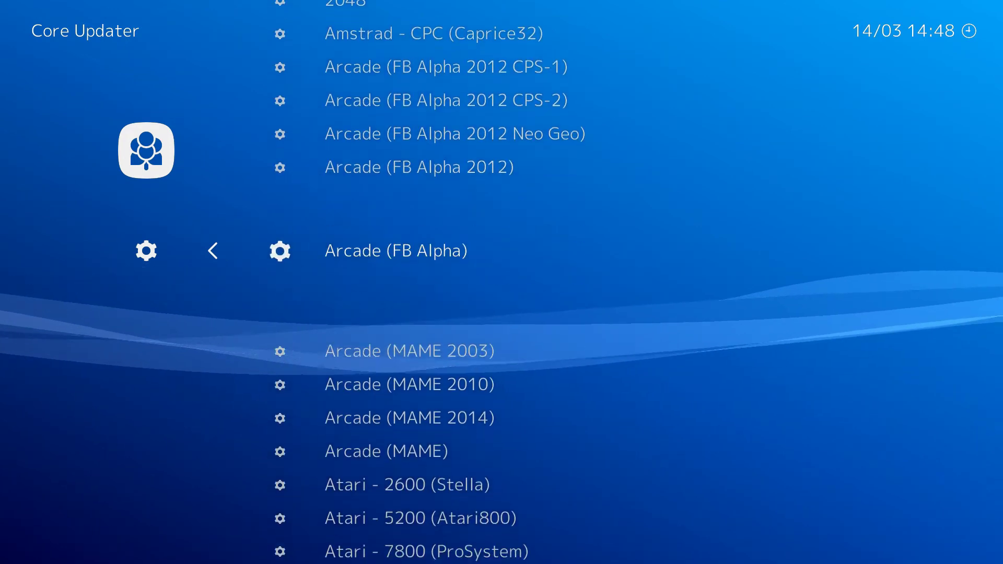
{"action": "key", "text": "Down"}
{"action": "key", "text": "Down"}
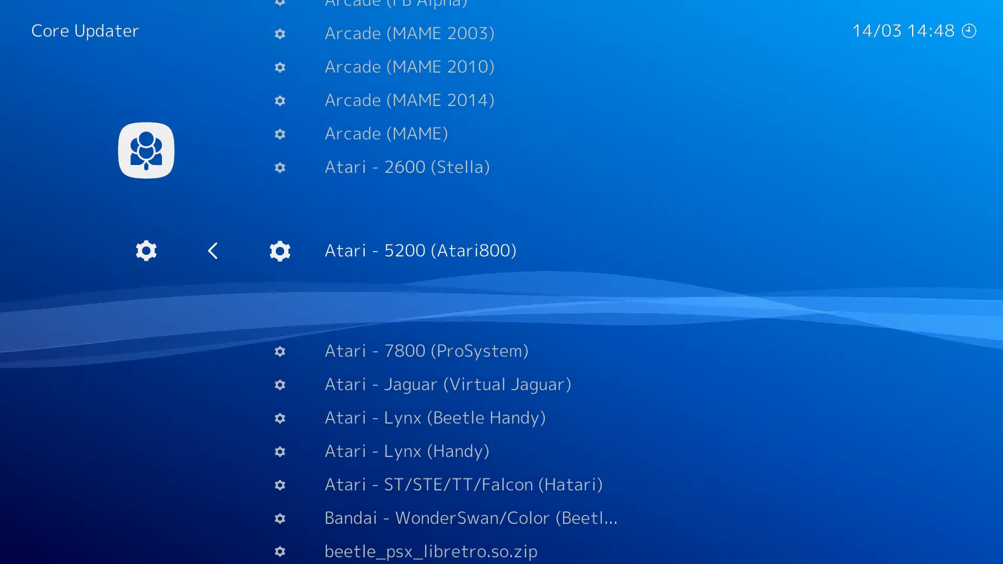
{"action": "key", "text": "Down"}
{"action": "key", "text": "Down"}
{"action": "key", "text": "Down"}
{"action": "key", "text": "Down"}
{"action": "key", "text": "Down"}
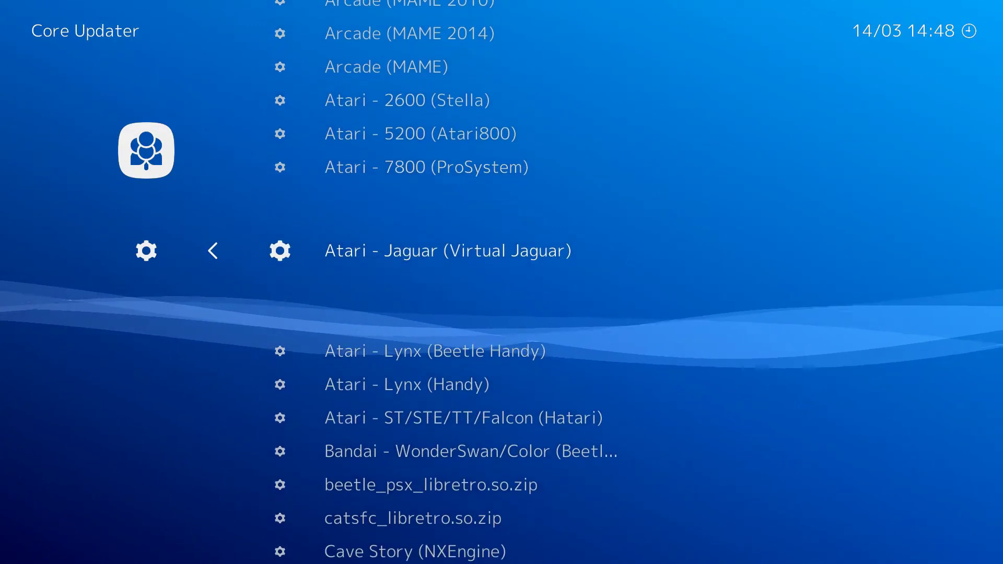
{"action": "key", "text": "Down"}
{"action": "key", "text": "Down"}
{"action": "key", "text": "Down"}
{"action": "key", "text": "Down"}
{"action": "key", "text": "Down"}
{"action": "key", "text": "Down"}
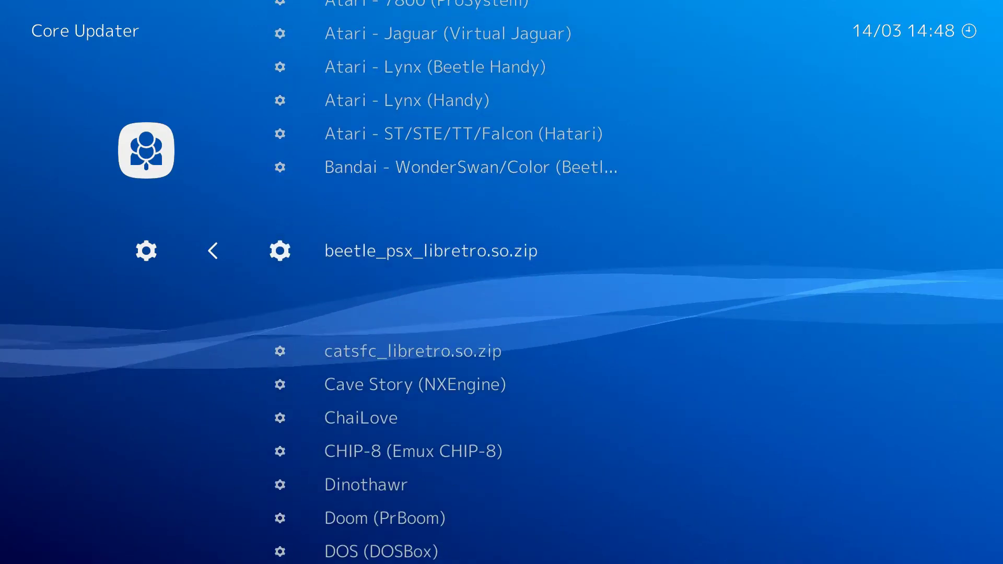
{"action": "key", "text": "Down"}
{"action": "key", "text": "Down"}
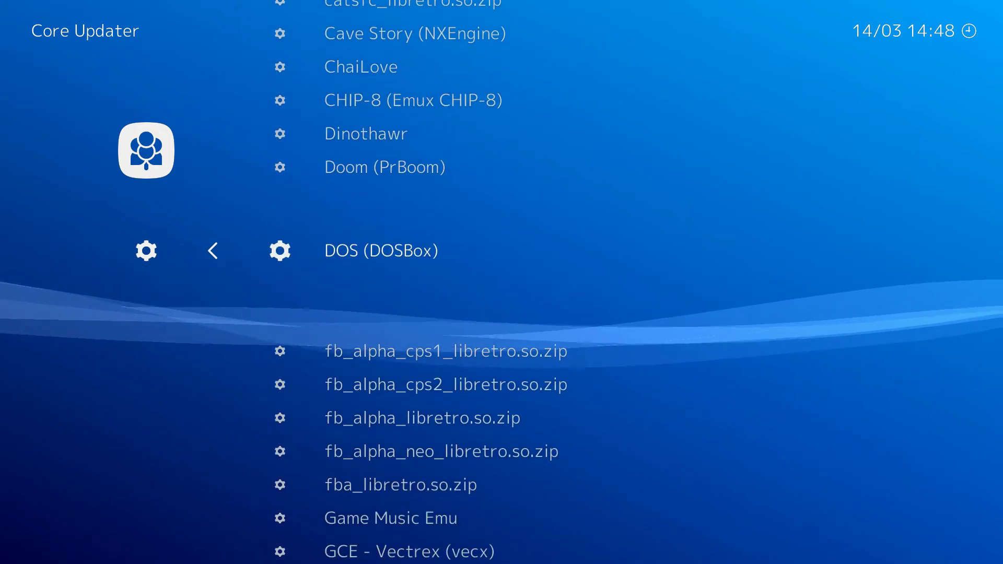
{"action": "key", "text": "Return"}
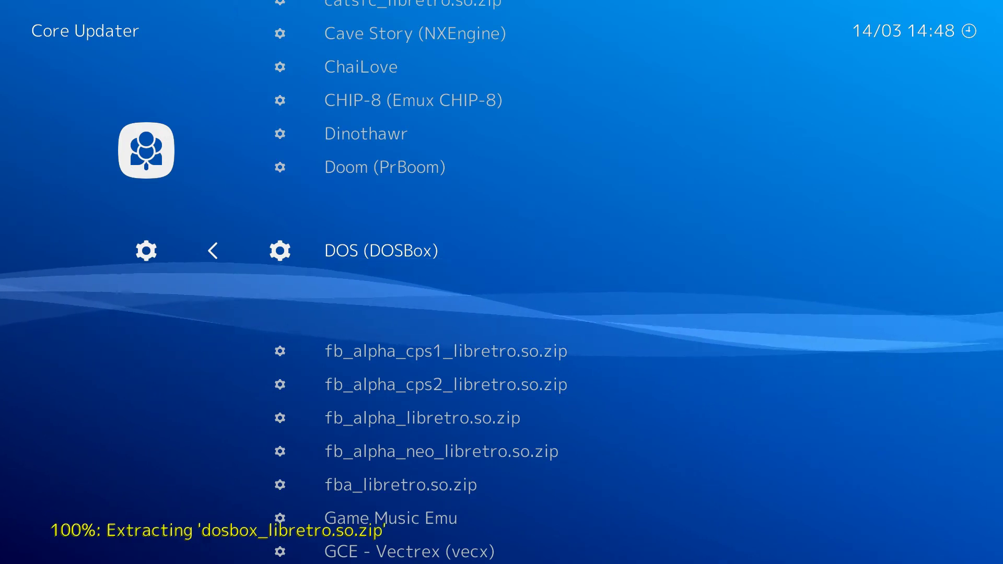
Download the Microsoft - MSX (fMSX) core.
{"action": "key", "text": "Down"}
{"action": "key", "text": "Down"}
{"action": "key", "text": "Down"}
{"action": "key", "text": "Down"}
{"action": "key", "text": "Down"}
{"action": "key", "text": "Down"}
{"action": "key", "text": "Down"}
{"action": "key", "text": "Down"}
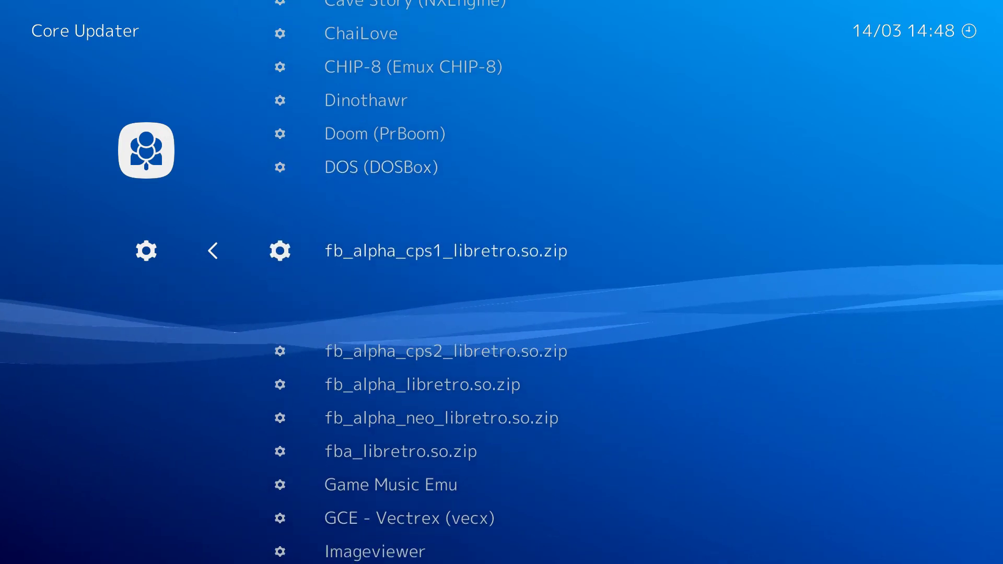
{"action": "key", "text": "Down"}
{"action": "key", "text": "Down"}
{"action": "key", "text": "Down"}
{"action": "key", "text": "Down"}
{"action": "key", "text": "Down"}
{"action": "key", "text": "Down"}
{"action": "key", "text": "Down"}
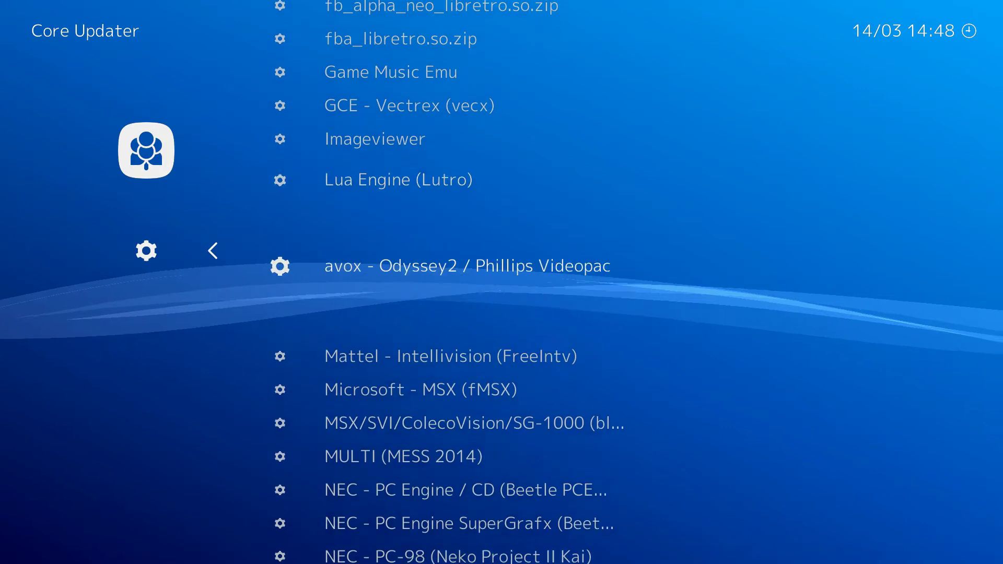
{"action": "key", "text": "Up"}
{"action": "key", "text": "Up"}
{"action": "key", "text": "Up"}
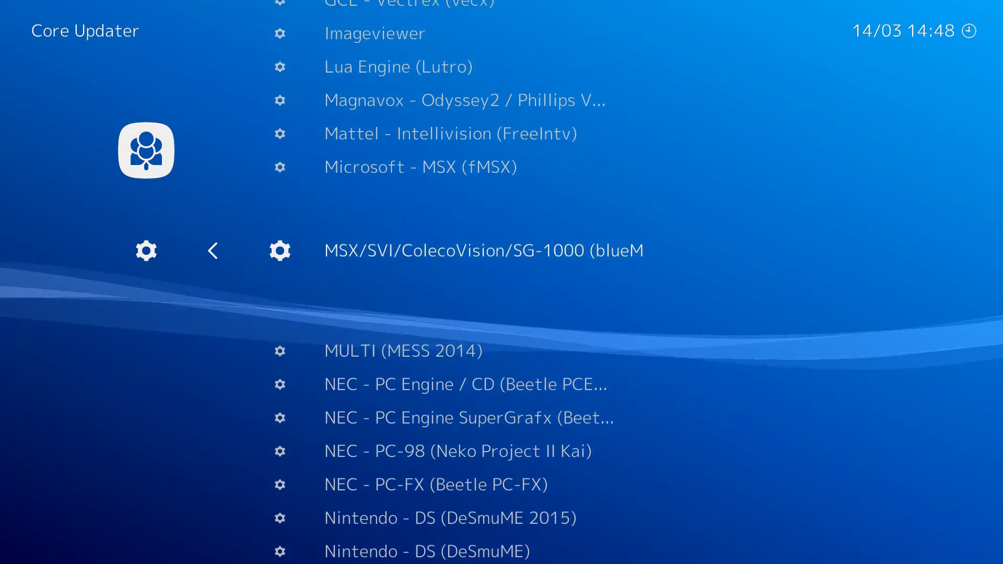
{"action": "key", "text": "Return"}
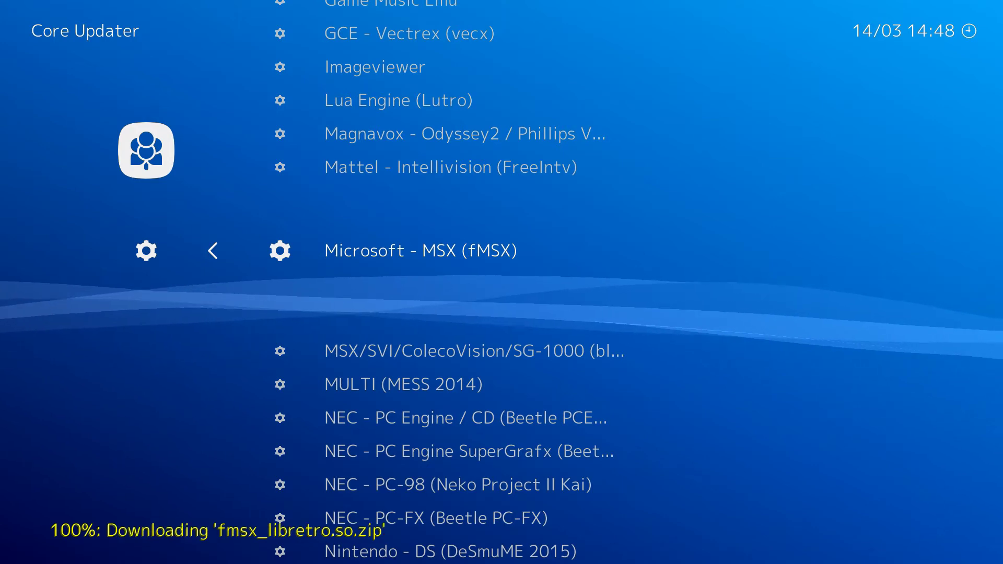
Download both Nintendo DS cores, DeSmuME 2015 and DeSmuME.
{"action": "key", "text": "Down"}
{"action": "key", "text": "Down"}
{"action": "key", "text": "Down"}
{"action": "key", "text": "Down"}
{"action": "key", "text": "Down"}
{"action": "key", "text": "Down"}
{"action": "key", "text": "Down"}
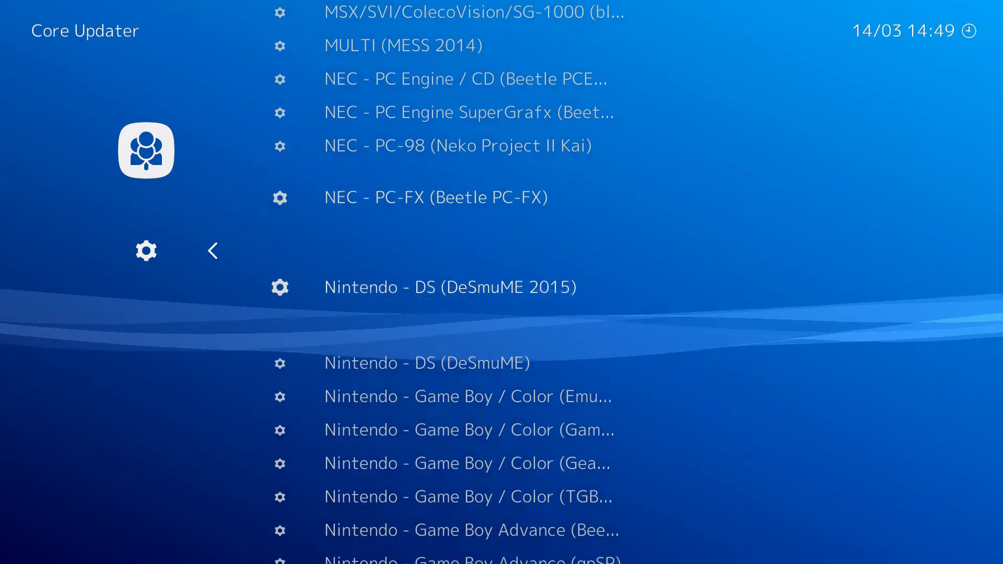
{"action": "key", "text": "Return"}
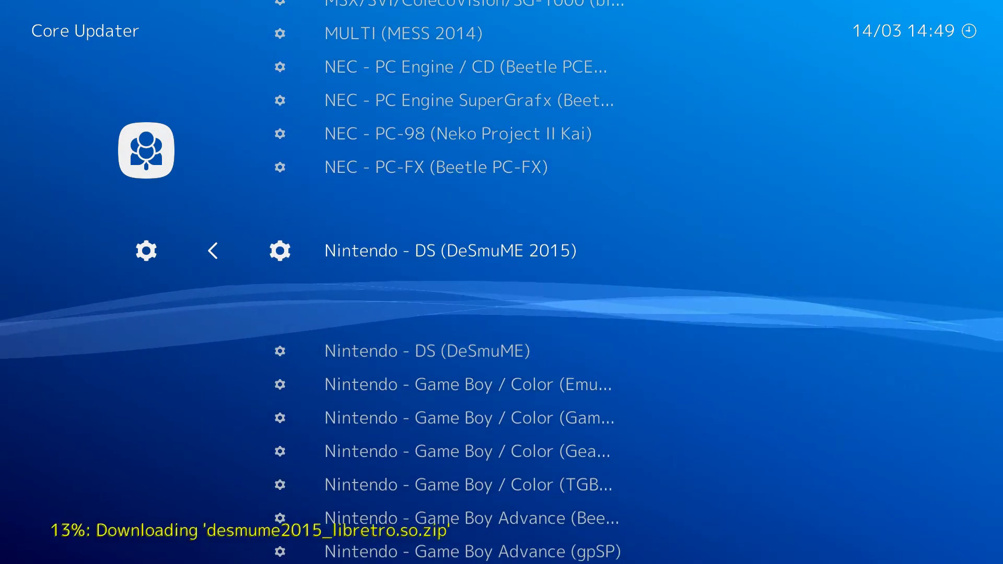
{"action": "key", "text": "Down"}
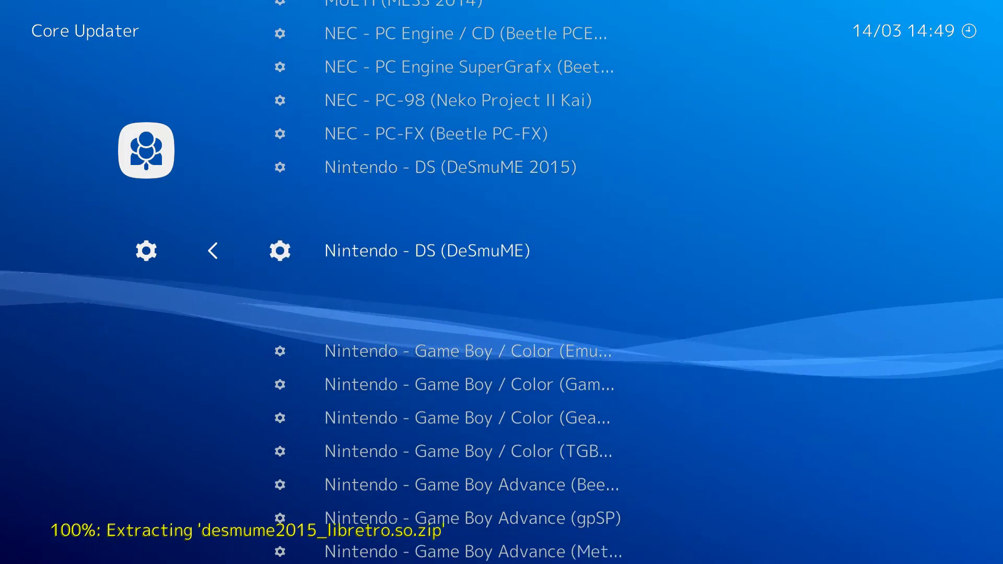
{"action": "key", "text": "Return"}
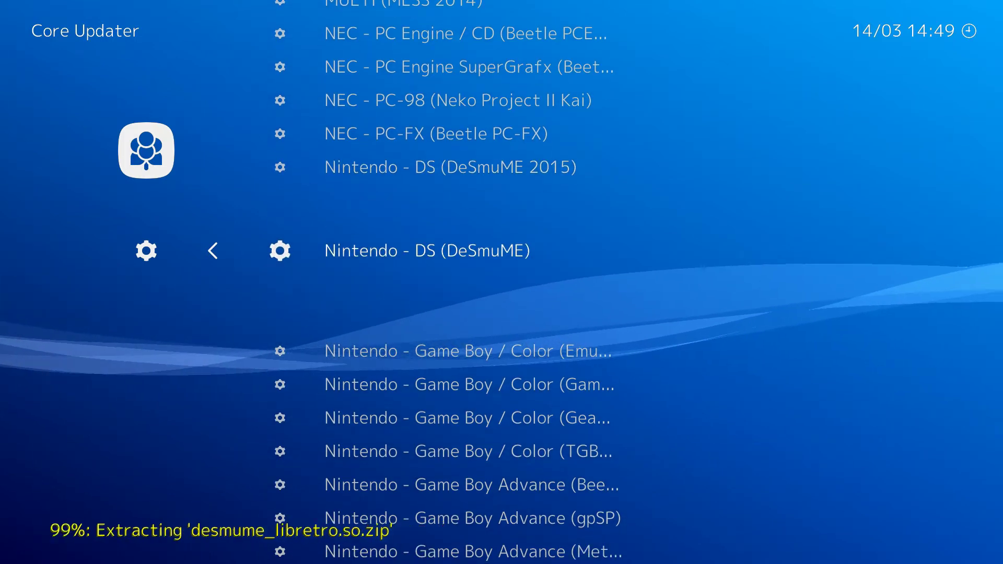
Download the Quake 1 (TyrQuake) core.
{"action": "key", "text": "Down"}
{"action": "key", "text": "Down"}
{"action": "key", "text": "Down"}
{"action": "key", "text": "Down"}
{"action": "key", "text": "Down"}
{"action": "key", "text": "Down"}
{"action": "key", "text": "Down"}
{"action": "key", "text": "Down"}
{"action": "key", "text": "Down"}
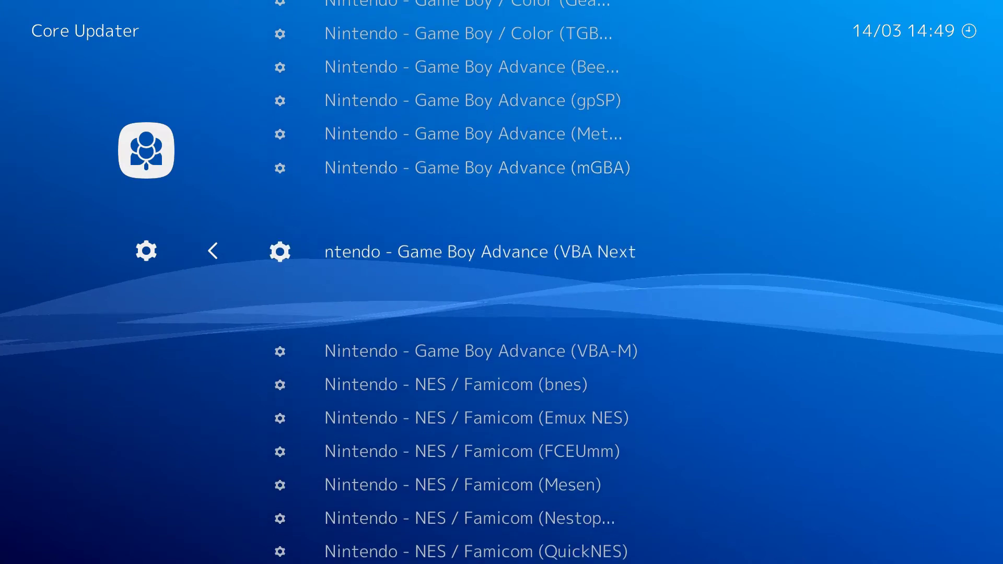
{"action": "key", "text": "Down"}
{"action": "key", "text": "Down"}
{"action": "key", "text": "Down"}
{"action": "key", "text": "Down"}
{"action": "key", "text": "Down"}
{"action": "key", "text": "Down"}
{"action": "key", "text": "Down"}
{"action": "key", "text": "Down"}
{"action": "key", "text": "Down"}
{"action": "key", "text": "Down"}
{"action": "key", "text": "Down"}
{"action": "key", "text": "Down"}
{"action": "key", "text": "Down"}
{"action": "key", "text": "Down"}
{"action": "key", "text": "Down"}
{"action": "key", "text": "Down"}
{"action": "key", "text": "Down"}
{"action": "key", "text": "Down"}
{"action": "key", "text": "Down"}
{"action": "key", "text": "Down"}
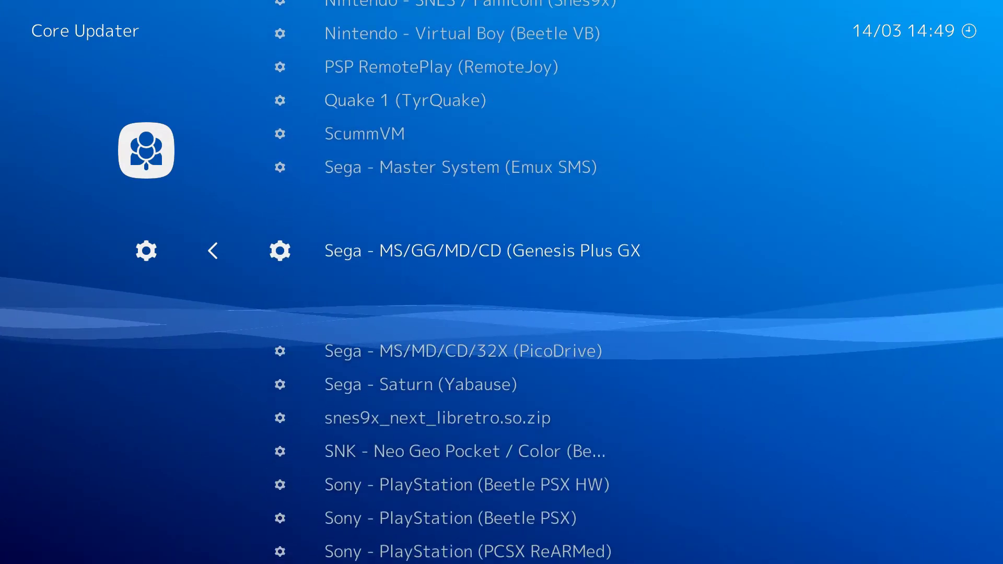
{"action": "key", "text": "Up"}
{"action": "key", "text": "Up"}
{"action": "key", "text": "Up"}
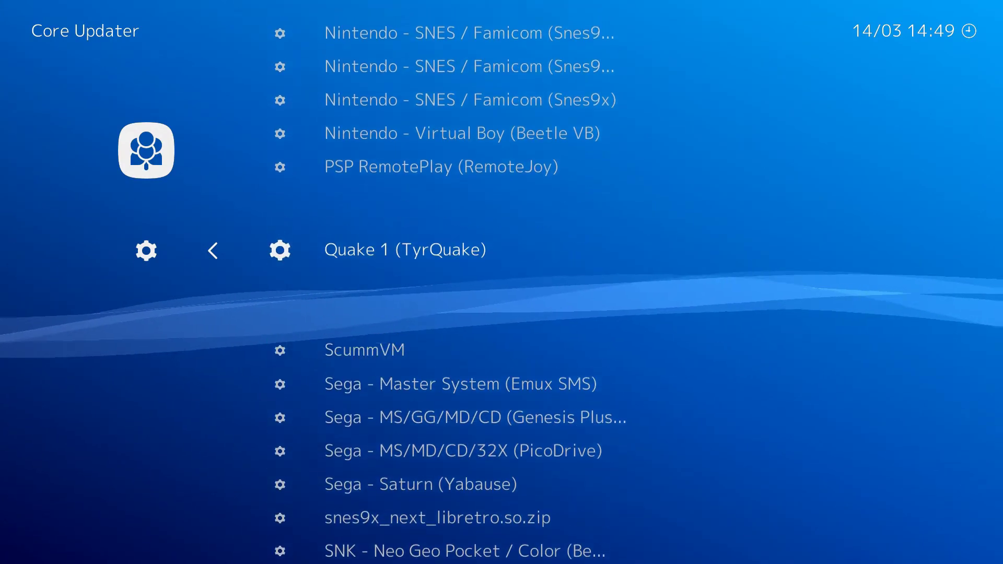
{"action": "key", "text": "Return"}
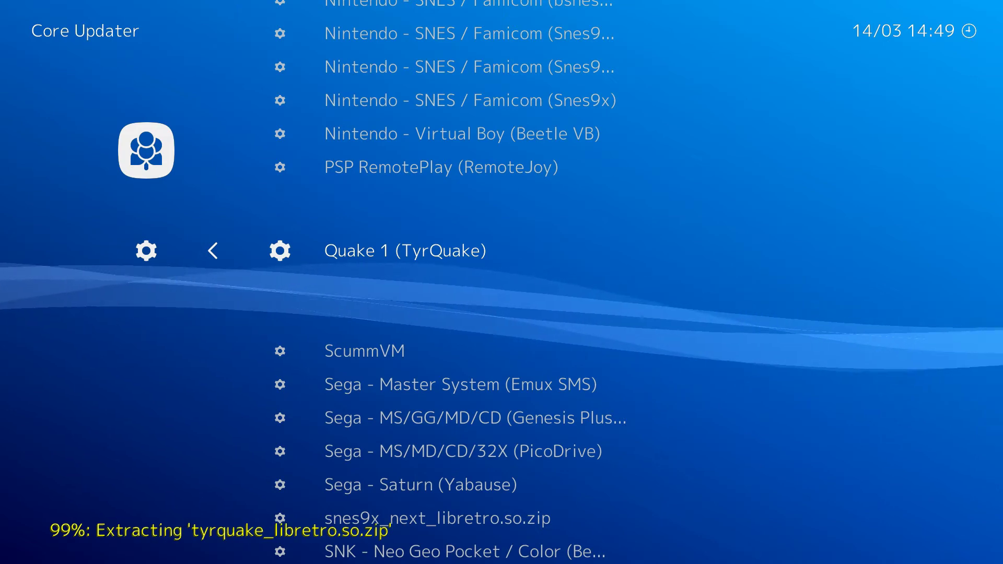
Download the Doom (PrBoom) core.
{"action": "key", "text": "Down"}
{"action": "key", "text": "Down"}
{"action": "key", "text": "Down"}
{"action": "key", "text": "Down"}
{"action": "key", "text": "Down"}
{"action": "key", "text": "Down"}
{"action": "key", "text": "Down"}
{"action": "key", "text": "Down"}
{"action": "key", "text": "Down"}
{"action": "key", "text": "Down"}
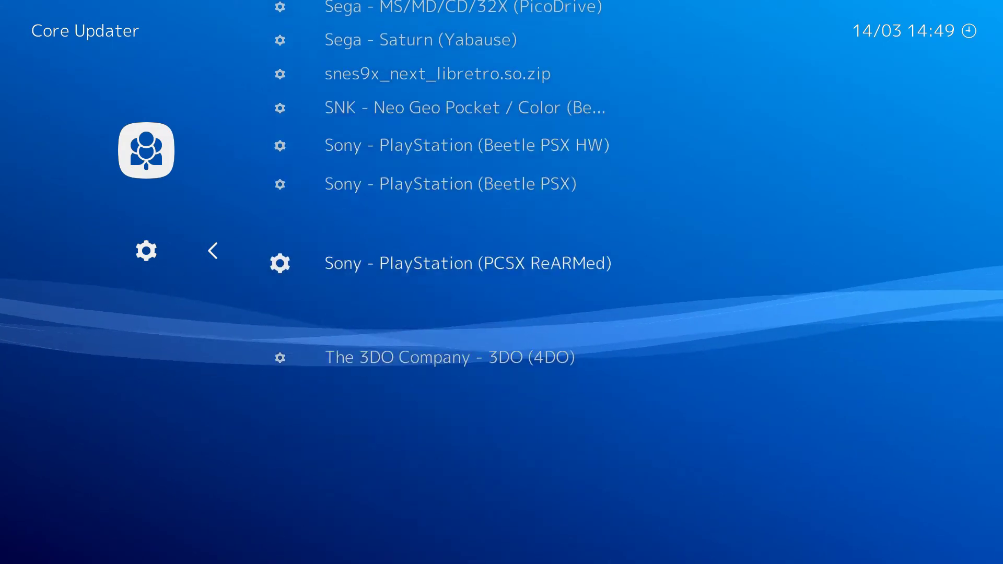
{"action": "key", "text": "Down"}
{"action": "key", "text": "Down"}
{"action": "key", "text": "Down"}
{"action": "key", "text": "Down"}
{"action": "key", "text": "Down"}
{"action": "key", "text": "Down"}
{"action": "key", "text": "Down"}
{"action": "key", "text": "Down"}
{"action": "key", "text": "Down"}
{"action": "key", "text": "Down"}
{"action": "key", "text": "Down"}
{"action": "key", "text": "Down"}
{"action": "key", "text": "Down"}
{"action": "key", "text": "Down"}
{"action": "key", "text": "Down"}
{"action": "key", "text": "Down"}
{"action": "key", "text": "Down"}
{"action": "key", "text": "Down"}
{"action": "key", "text": "Down"}
{"action": "key", "text": "Down"}
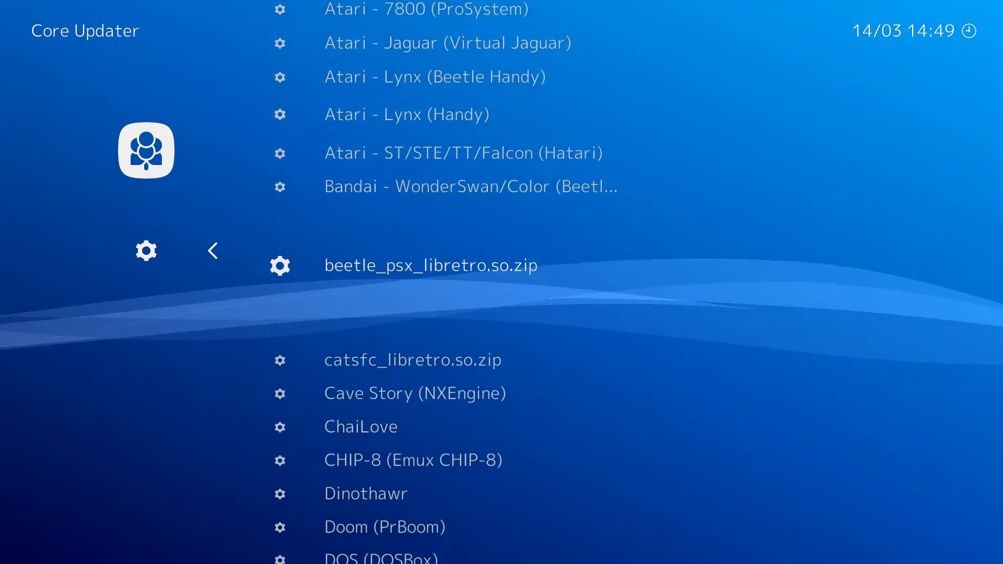
{"action": "key", "text": "Down"}
{"action": "key", "text": "Down"}
{"action": "key", "text": "Down"}
{"action": "key", "text": "Down"}
{"action": "key", "text": "Down"}
{"action": "key", "text": "Down"}
{"action": "key", "text": "Down"}
{"action": "key", "text": "Up"}
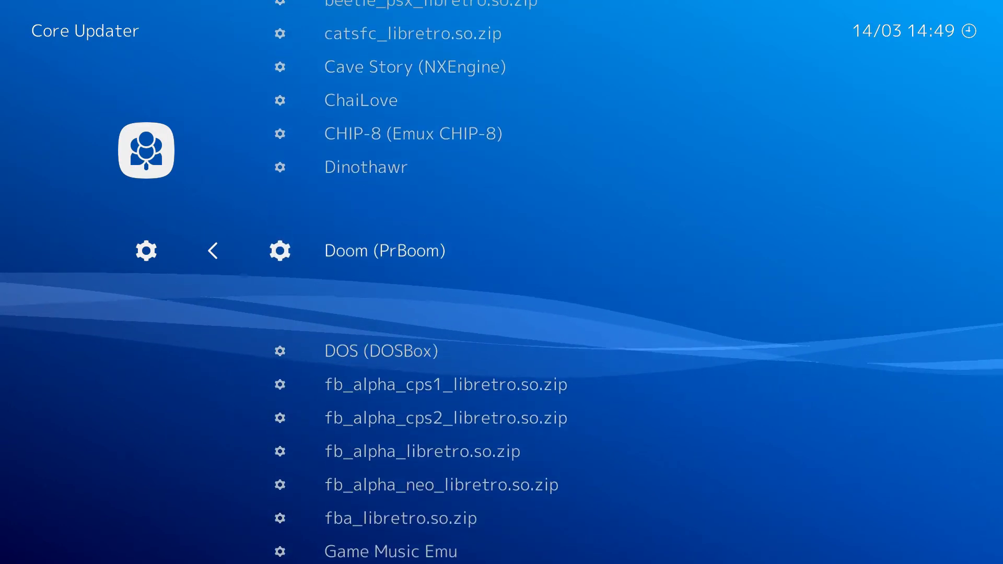
{"action": "key", "text": "Return"}
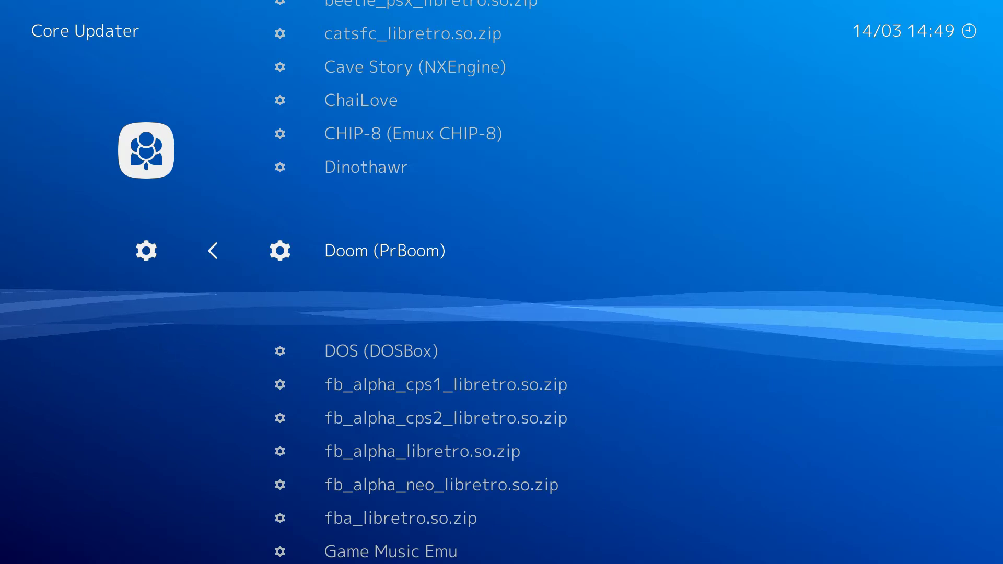
Return to the main menu, open Load Core and check the installed list for the Doom and DOS cores.
{"action": "key", "text": "BackSpace"}
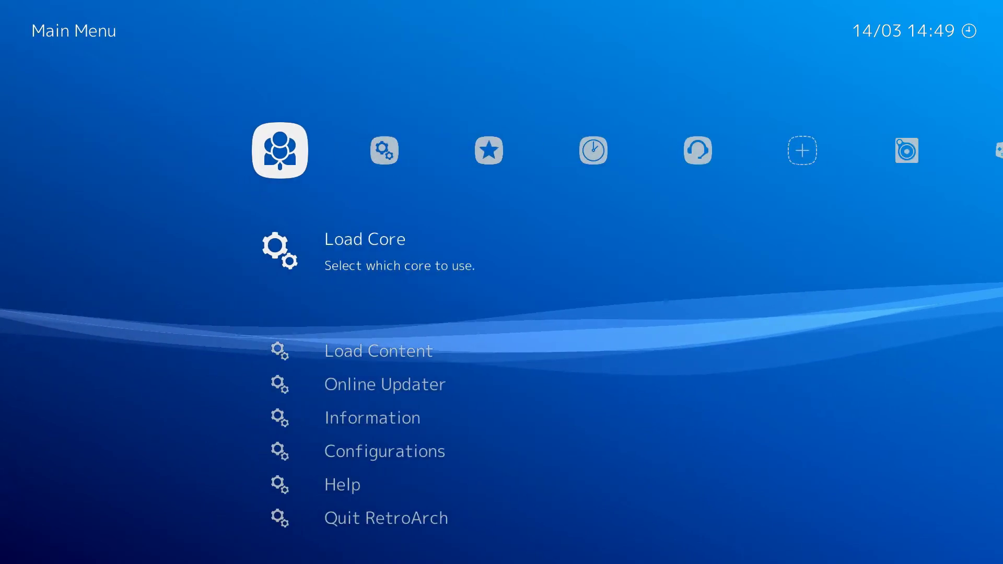
{"action": "key", "text": "Return"}
{"action": "key", "text": "Down"}
{"action": "key", "text": "Down"}
{"action": "key", "text": "Down"}
{"action": "key", "text": "Down"}
{"action": "key", "text": "Down"}
{"action": "key", "text": "Down"}
{"action": "key", "text": "Down"}
{"action": "key", "text": "Down"}
{"action": "key", "text": "Down"}
{"action": "key", "text": "Down"}
{"action": "key", "text": "Down"}
{"action": "key", "text": "Down"}
{"action": "key", "text": "Down"}
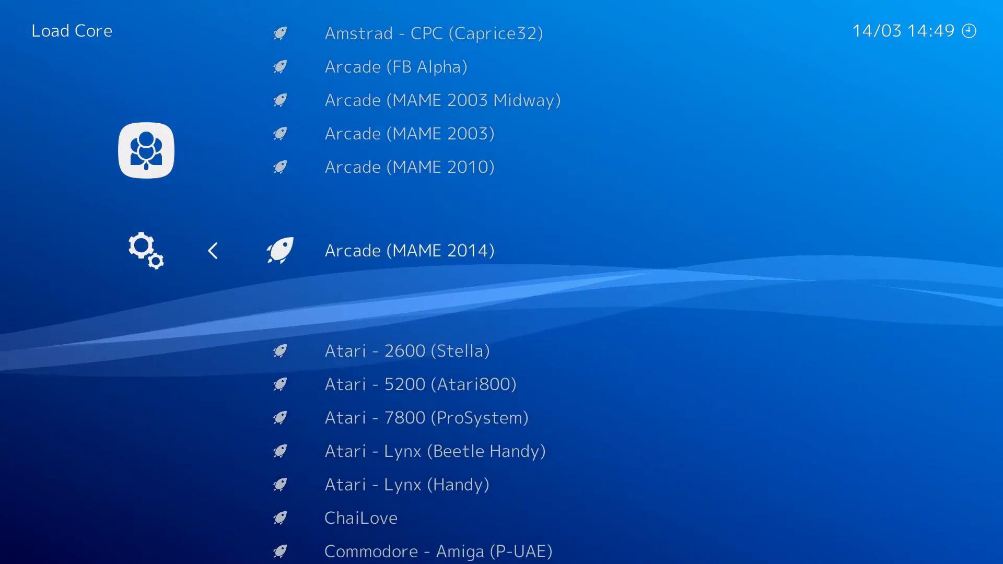
{"action": "key", "text": "Down"}
{"action": "key", "text": "Down"}
{"action": "key", "text": "Down"}
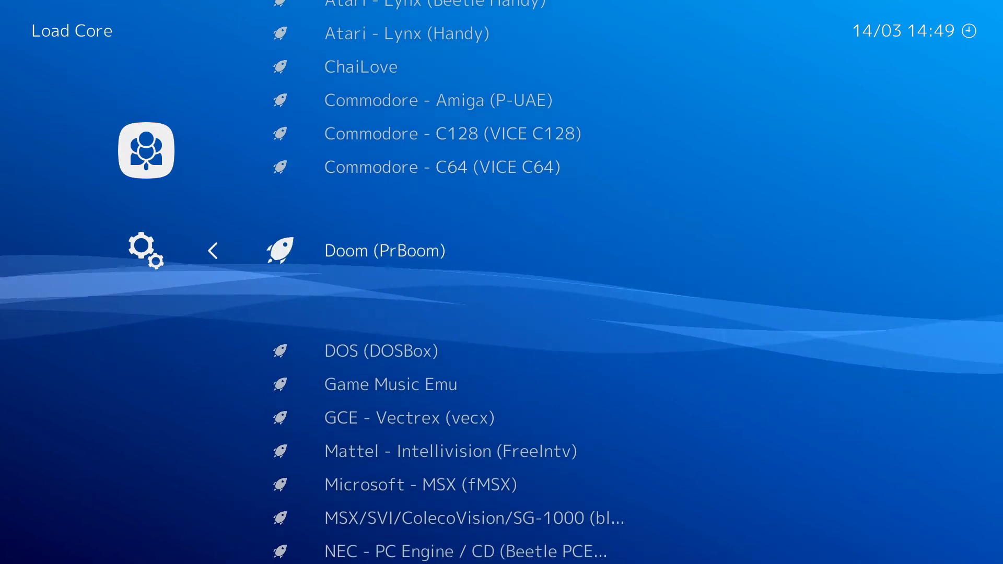
Check the installed core list for the Microsoft - MSX (fMSX) core.
{"action": "key", "text": "Down"}
{"action": "key", "text": "Down"}
{"action": "key", "text": "Down"}
{"action": "key", "text": "Down"}
{"action": "key", "text": "Down"}
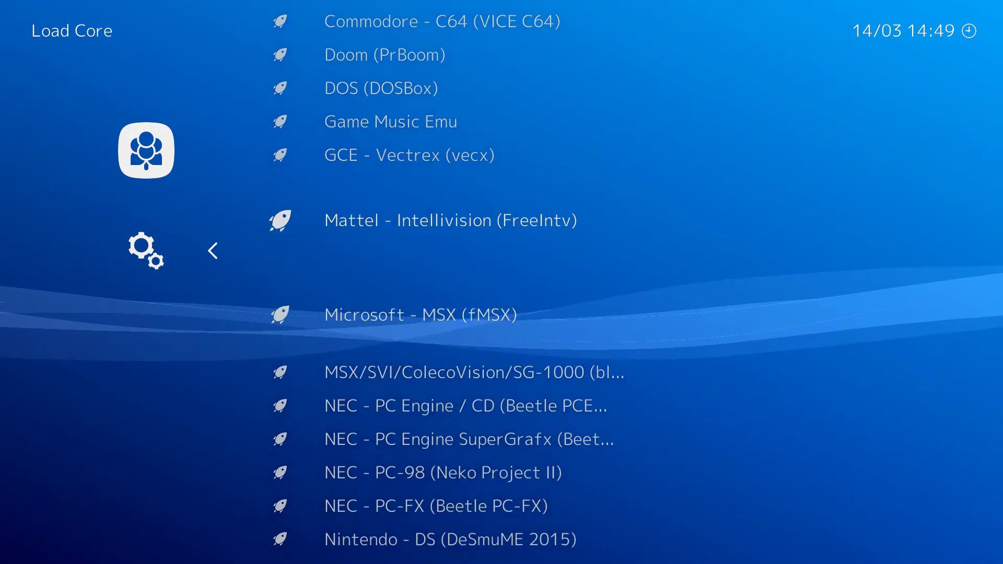
{"action": "key", "text": "Up"}
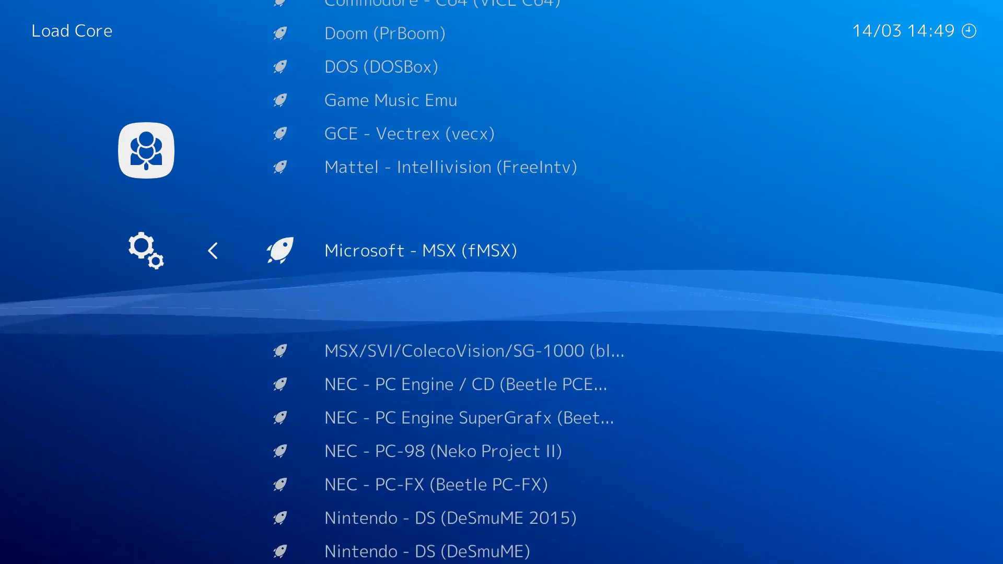
Check the installed core list for the two Nintendo DS DeSmuME cores.
{"action": "key", "text": "Down"}
{"action": "key", "text": "Down"}
{"action": "key", "text": "Down"}
{"action": "key", "text": "Down"}
{"action": "key", "text": "Down"}
{"action": "key", "text": "Down"}
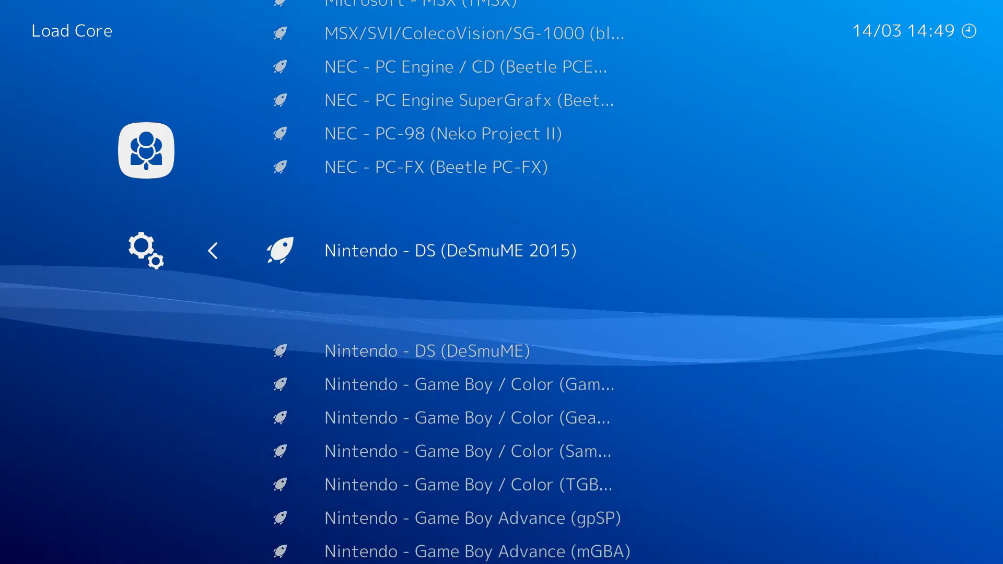
{"action": "key", "text": "Down"}
{"action": "key", "text": "Up"}
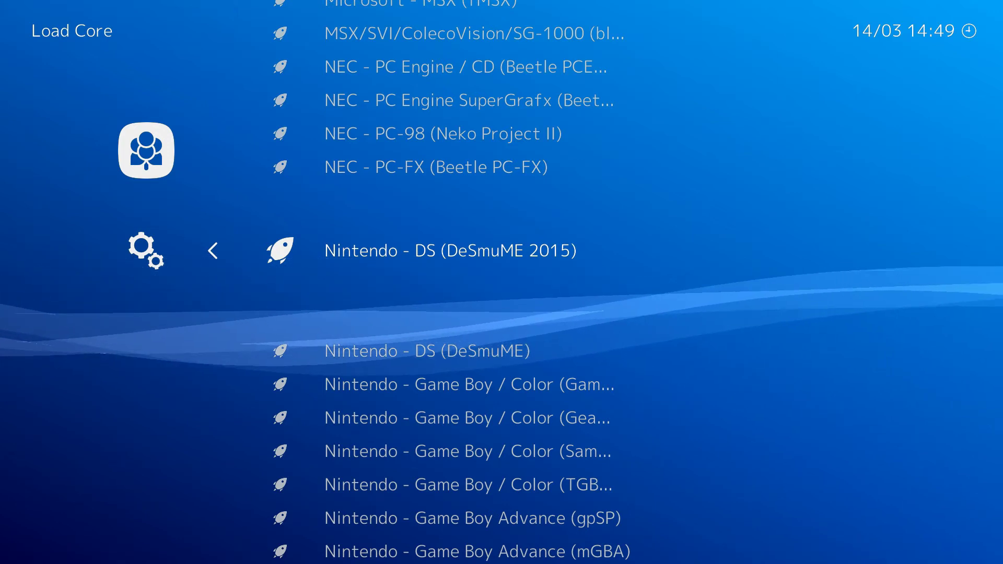
Leave the installed core list and open the Content Downloader in the Online Updater.
{"action": "key", "text": "BackSpace"}
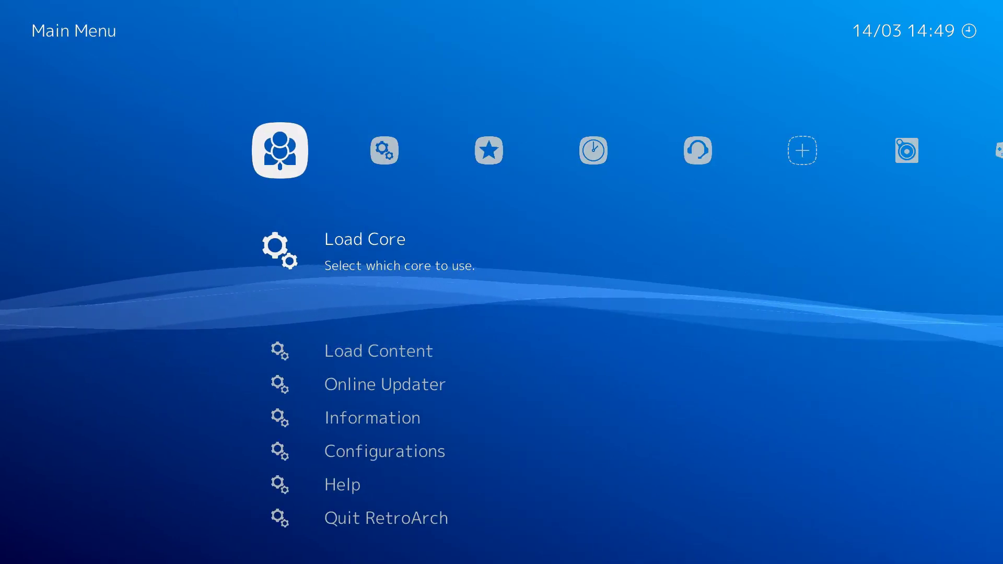
{"action": "key", "text": "Down"}
{"action": "key", "text": "Down"}
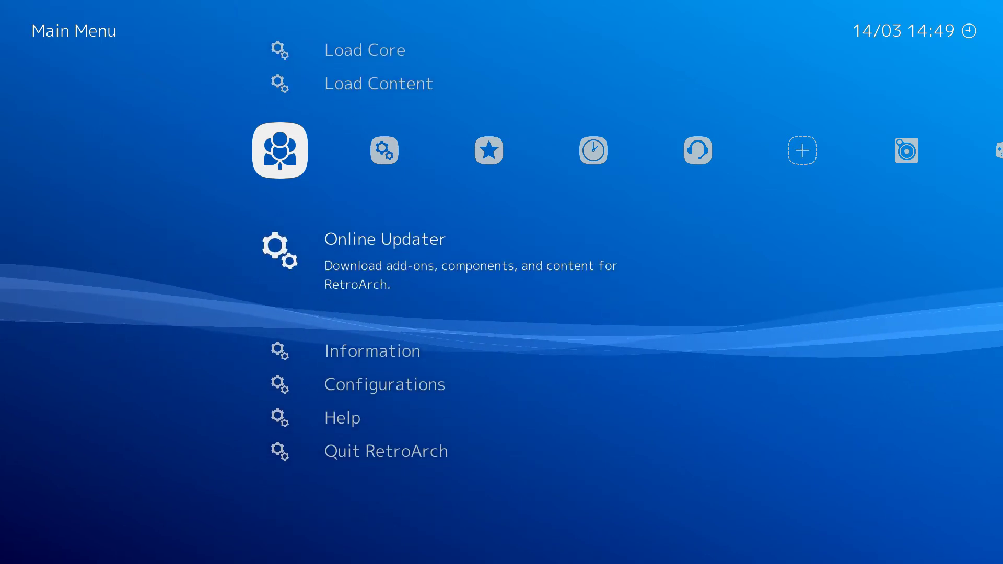
{"action": "key", "text": "Return"}
{"action": "key", "text": "Down"}
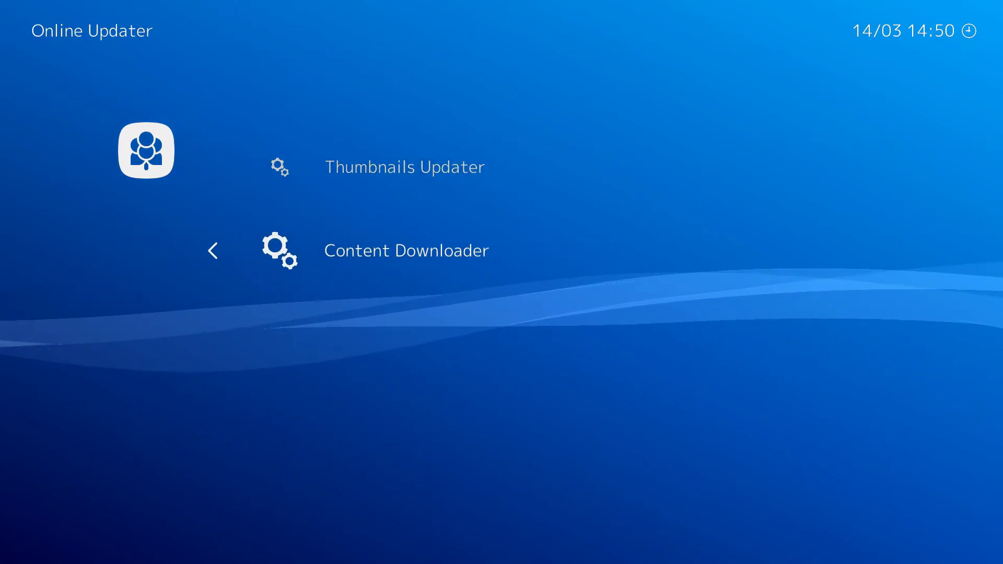
{"action": "key", "text": "Return"}
Open the DOOM content category and check the Doom (shareware).zip entry.
{"action": "key", "text": "Down"}
{"action": "key", "text": "Down"}
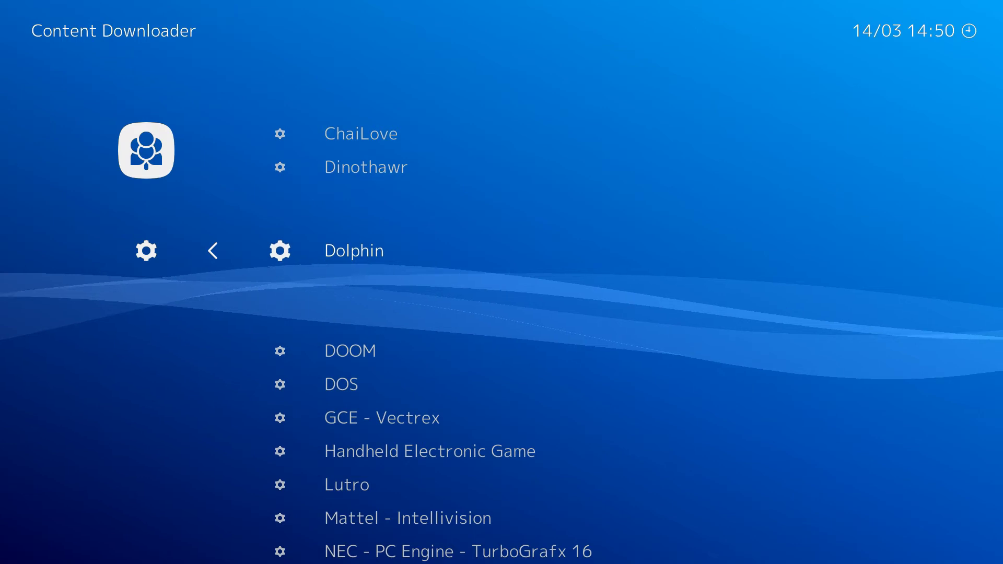
{"action": "key", "text": "Down"}
{"action": "key", "text": "Down"}
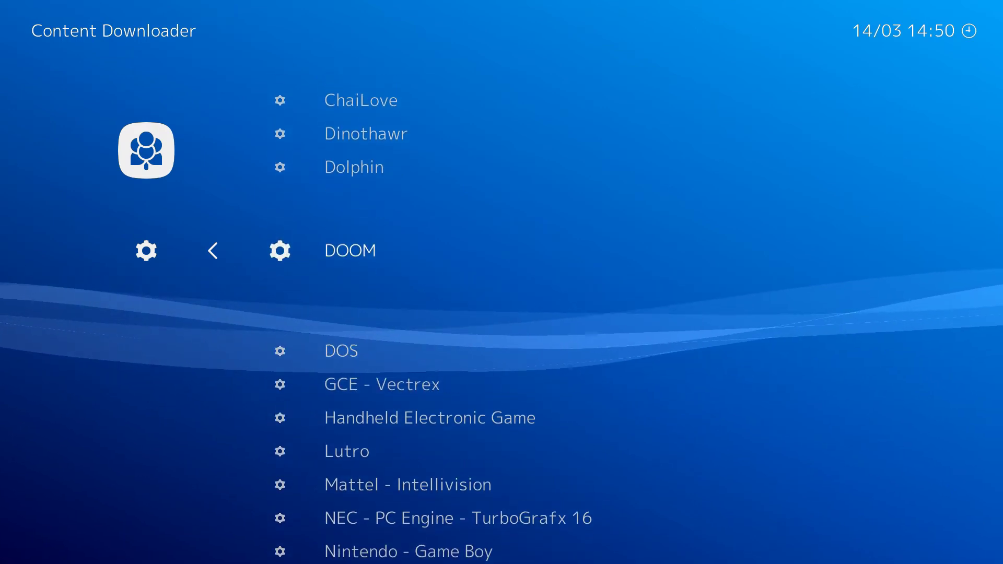
{"action": "key", "text": "Return"}
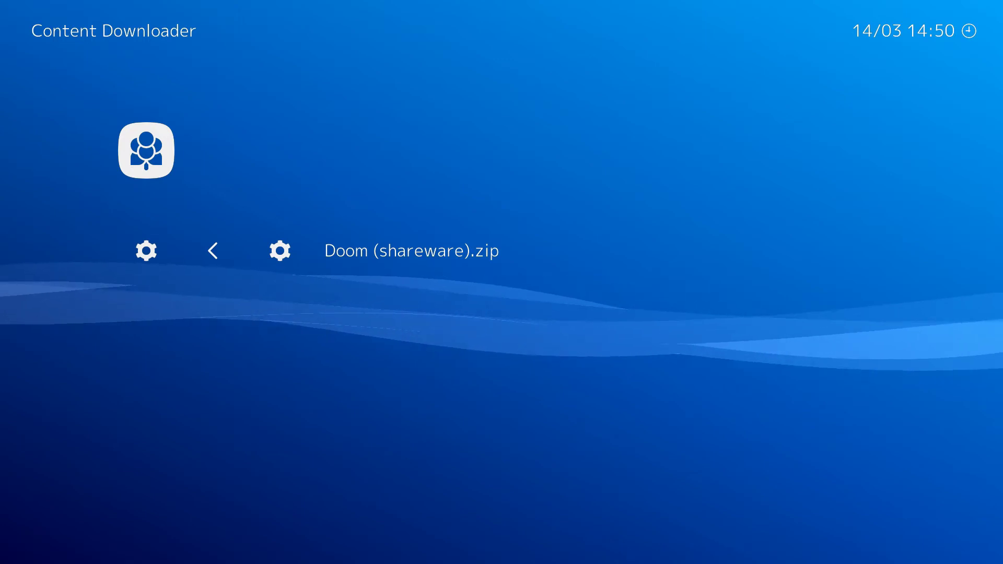
{"action": "key", "text": "Return"}
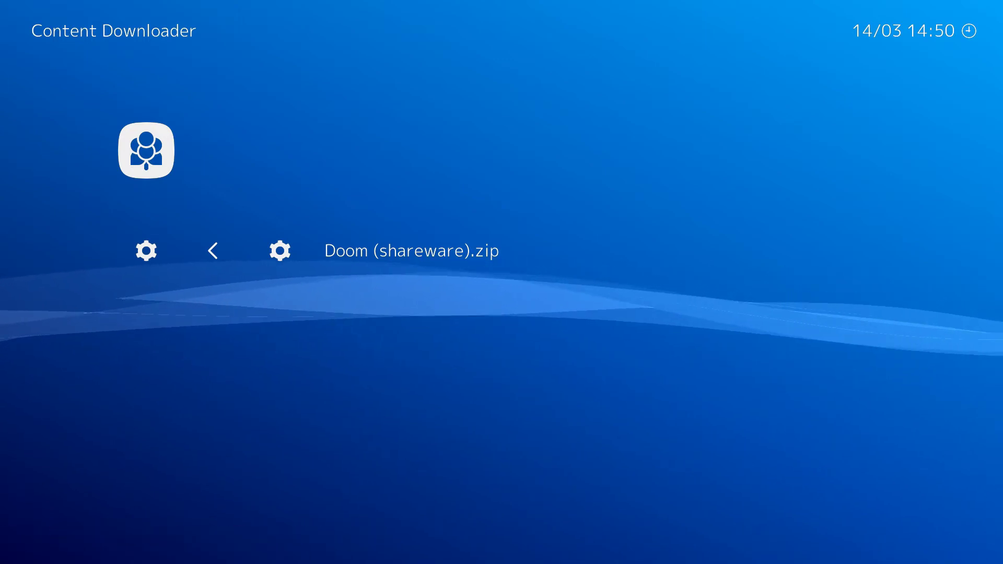
Return to the Content Downloader's category list and open the DOS category.
{"action": "key", "text": "BackSpace"}
{"action": "key", "text": "Up"}
{"action": "key", "text": "BackSpace"}
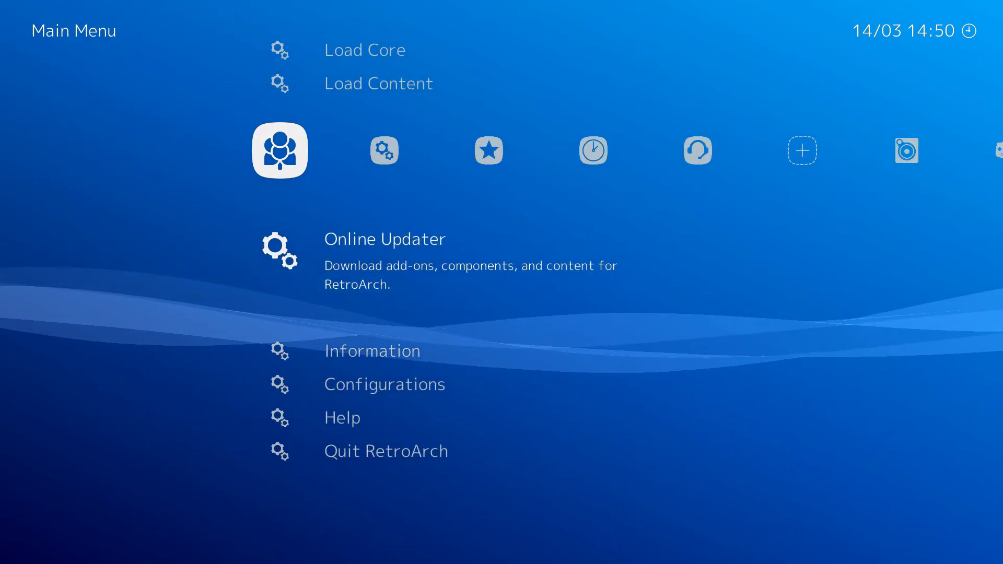
{"action": "key", "text": "Return"}
{"action": "key", "text": "Down"}
{"action": "key", "text": "Return"}
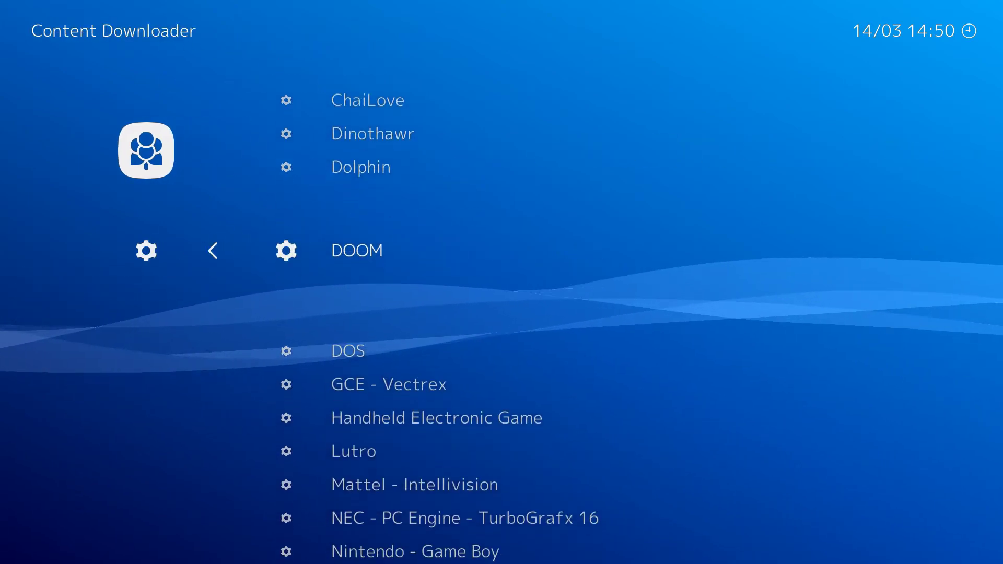
{"action": "key", "text": "Down"}
{"action": "key", "text": "Down"}
{"action": "key", "text": "Down"}
{"action": "key", "text": "Down"}
{"action": "key", "text": "Up"}
{"action": "key", "text": "Up"}
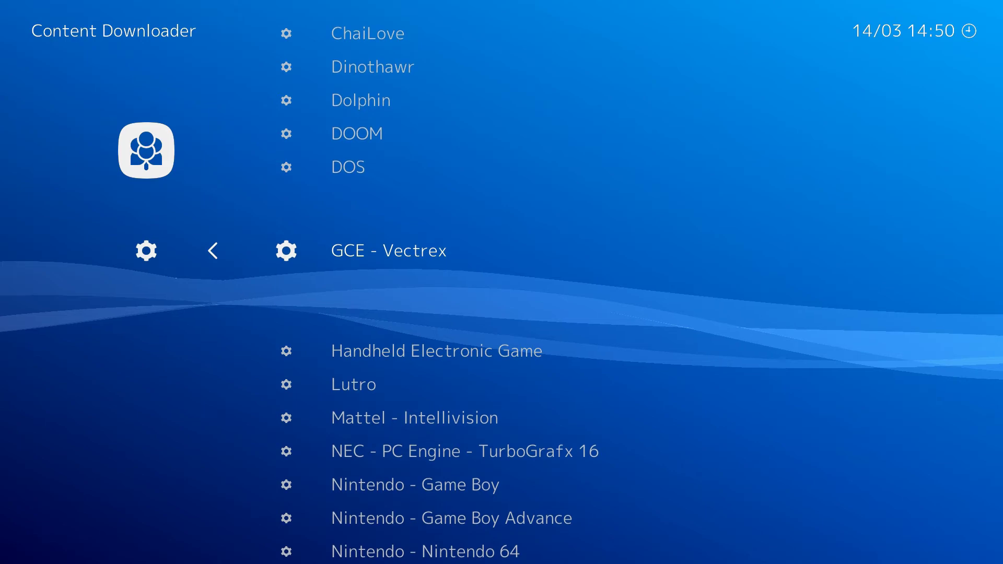
{"action": "key", "text": "Up"}
{"action": "key", "text": "Return"}
Examine the DOS games offered for download, such as Commander Keen, Raptor and Wolfenstein 3D.
{"action": "key", "text": "Down"}
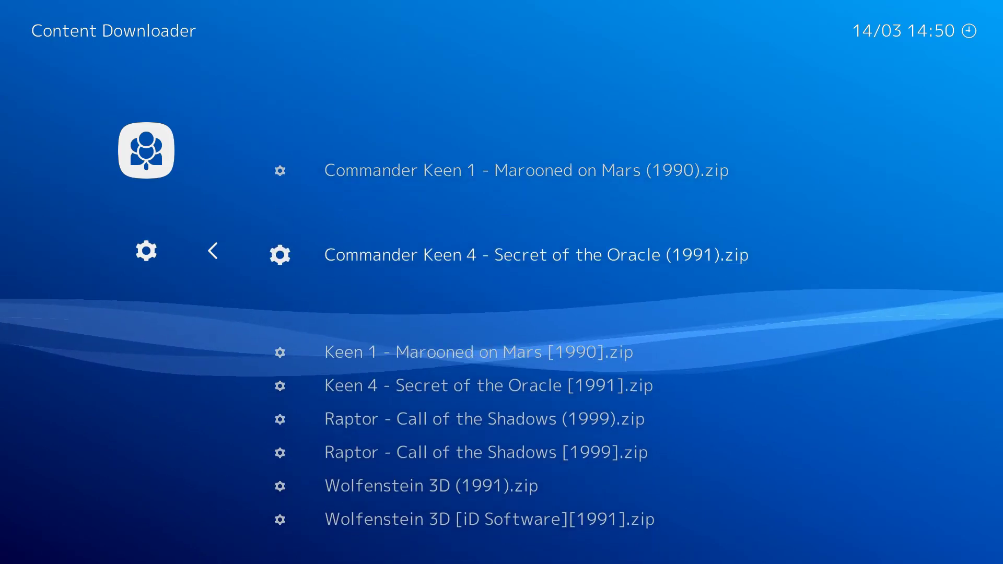
{"action": "key", "text": "Down"}
{"action": "key", "text": "Down"}
{"action": "key", "text": "Down"}
{"action": "key", "text": "Down"}
{"action": "key", "text": "Down"}
{"action": "key", "text": "Up"}
{"action": "key", "text": "Up"}
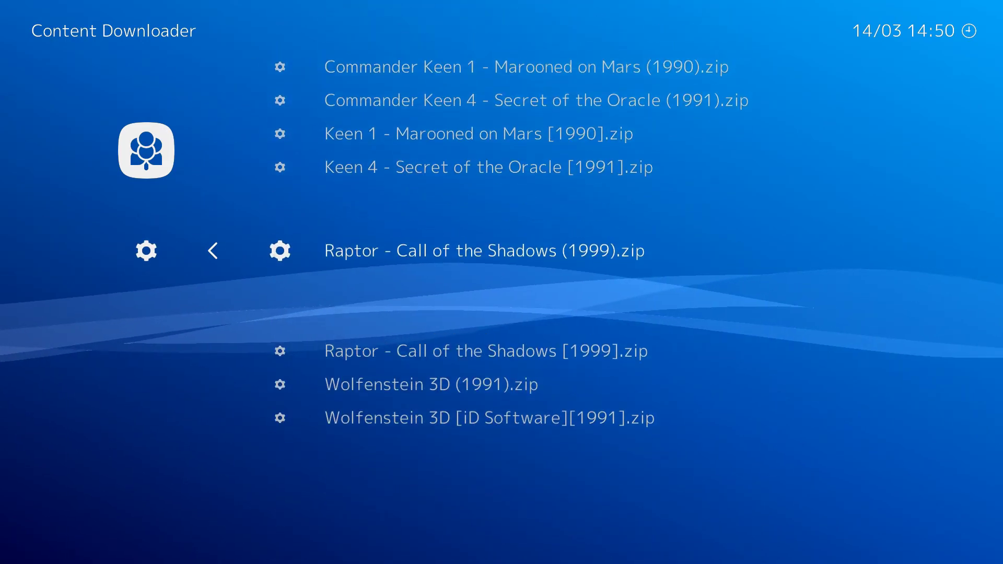
Reopen the content category list and check what the Sega - Dreamcast category offers.
{"action": "key", "text": "BackSpace"}
{"action": "key", "text": "BackSpace"}
{"action": "key", "text": "Up"}
{"action": "key", "text": "Down"}
{"action": "key", "text": "Return"}
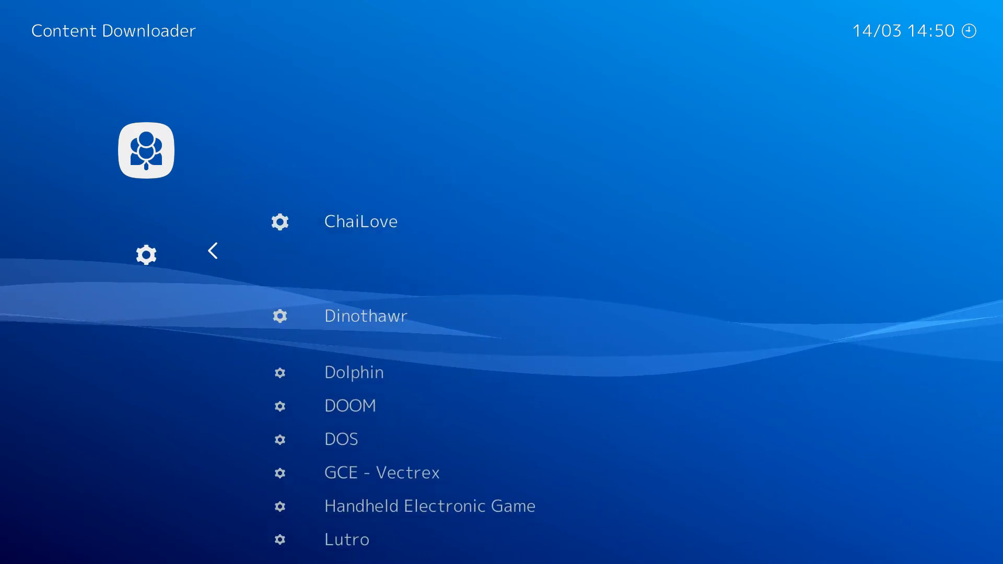
{"action": "key", "text": "Down"}
{"action": "key", "text": "Down"}
{"action": "key", "text": "Down"}
{"action": "key", "text": "Down"}
{"action": "key", "text": "Down"}
{"action": "key", "text": "Down"}
{"action": "key", "text": "Down"}
{"action": "key", "text": "Down"}
{"action": "key", "text": "Down"}
{"action": "key", "text": "Down"}
{"action": "key", "text": "Down"}
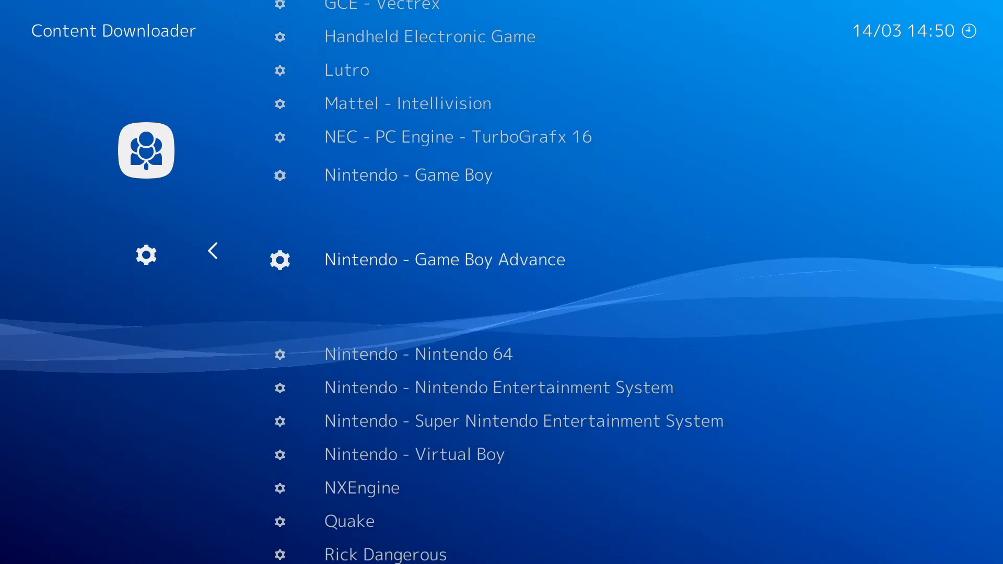
{"action": "key", "text": "Down"}
{"action": "key", "text": "Down"}
{"action": "key", "text": "Down"}
{"action": "key", "text": "Down"}
{"action": "key", "text": "Down"}
{"action": "key", "text": "Down"}
{"action": "key", "text": "Down"}
{"action": "key", "text": "Down"}
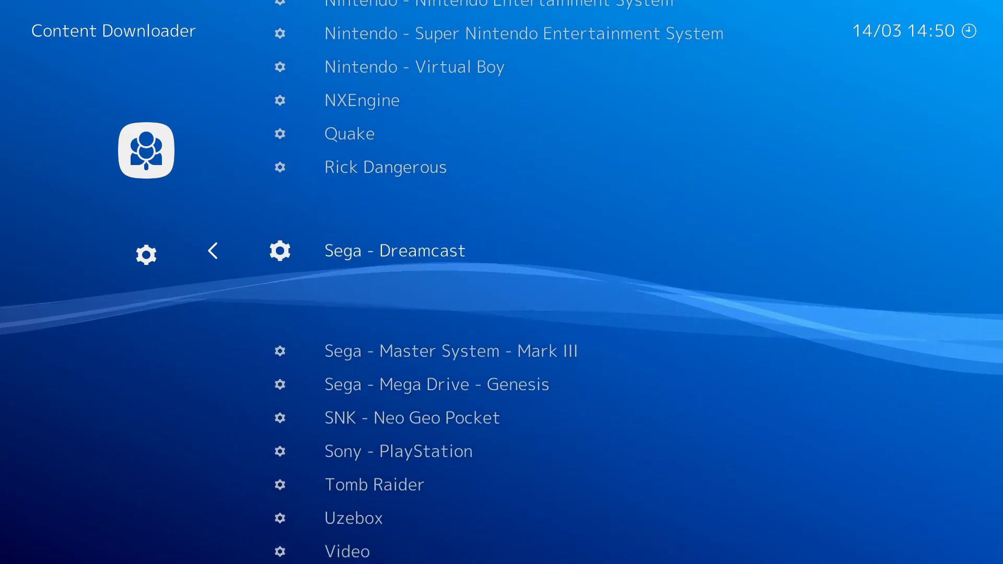
{"action": "key", "text": "Down"}
{"action": "key", "text": "Up"}
{"action": "key", "text": "Return"}
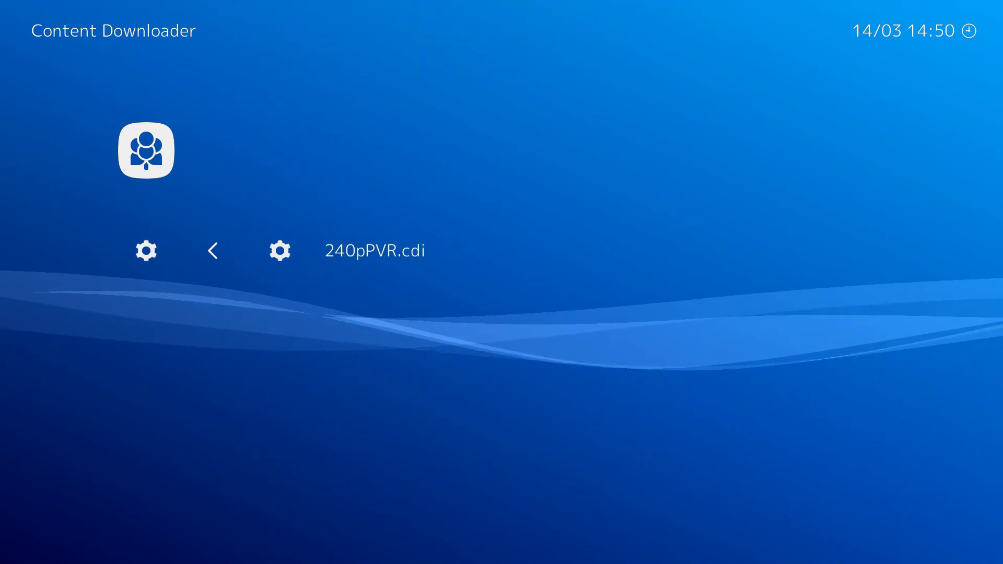
Go back through the content categories and check what Sony - PlayStation offers.
{"action": "key", "text": "BackSpace"}
{"action": "key", "text": "BackSpace"}
{"action": "key", "text": "Return"}
{"action": "key", "text": "Down"}
{"action": "key", "text": "Down"}
{"action": "key", "text": "Down"}
{"action": "key", "text": "Down"}
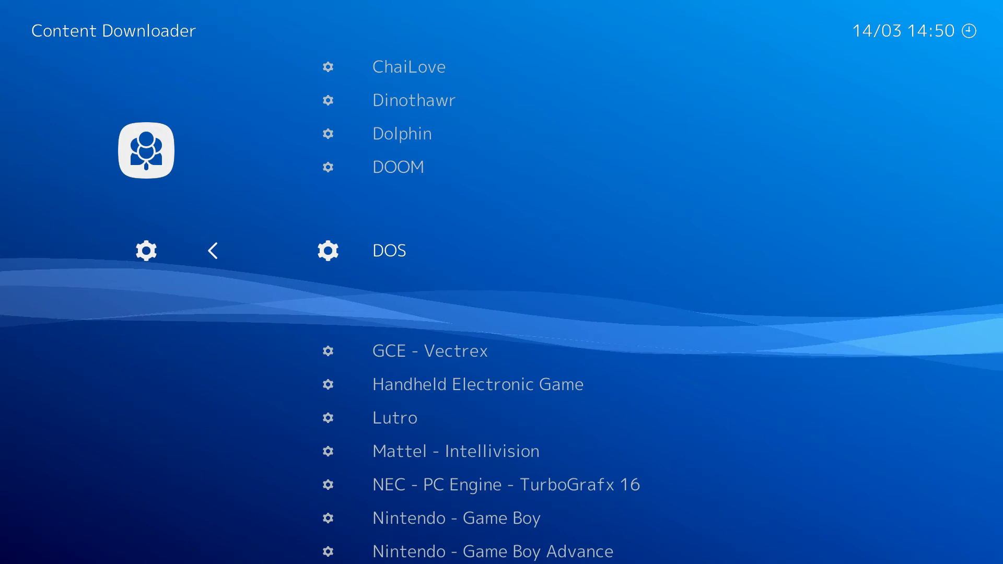
{"action": "key", "text": "Down"}
{"action": "key", "text": "Down"}
{"action": "key", "text": "Down"}
{"action": "key", "text": "Down"}
{"action": "key", "text": "Down"}
{"action": "key", "text": "Down"}
{"action": "key", "text": "Down"}
{"action": "key", "text": "Down"}
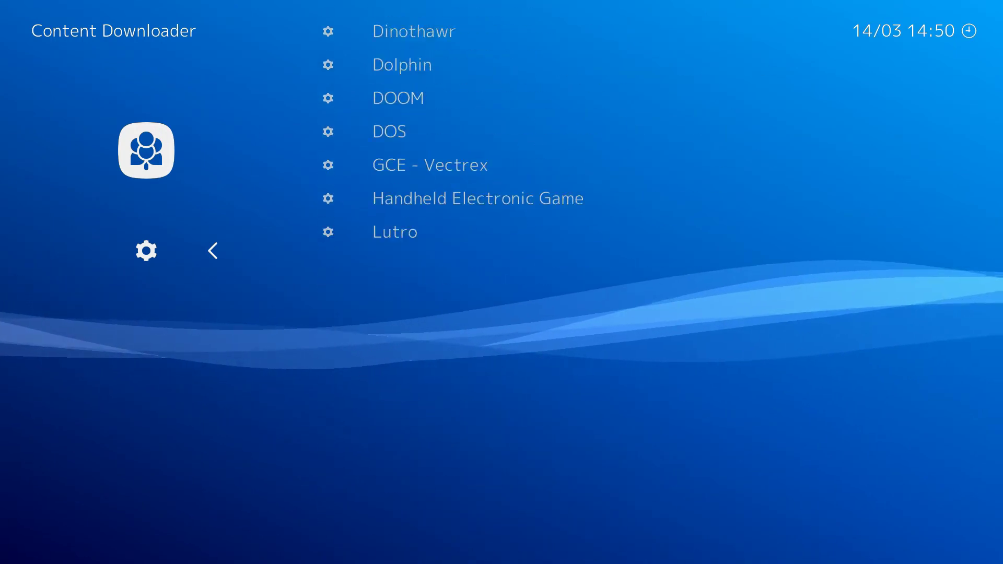
{"action": "key", "text": "Up"}
{"action": "key", "text": "Up"}
{"action": "key", "text": "Up"}
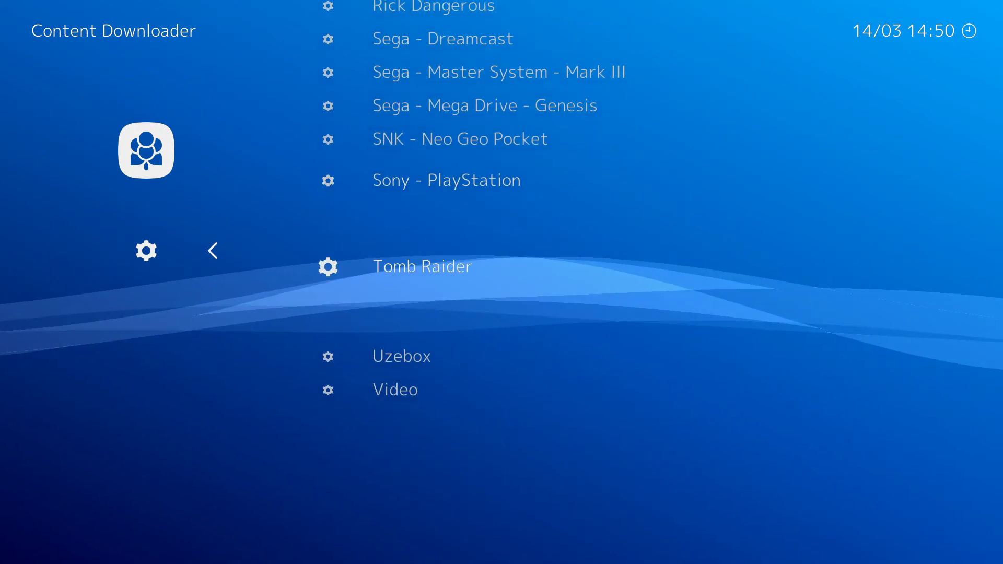
{"action": "key", "text": "Up"}
{"action": "key", "text": "Return"}
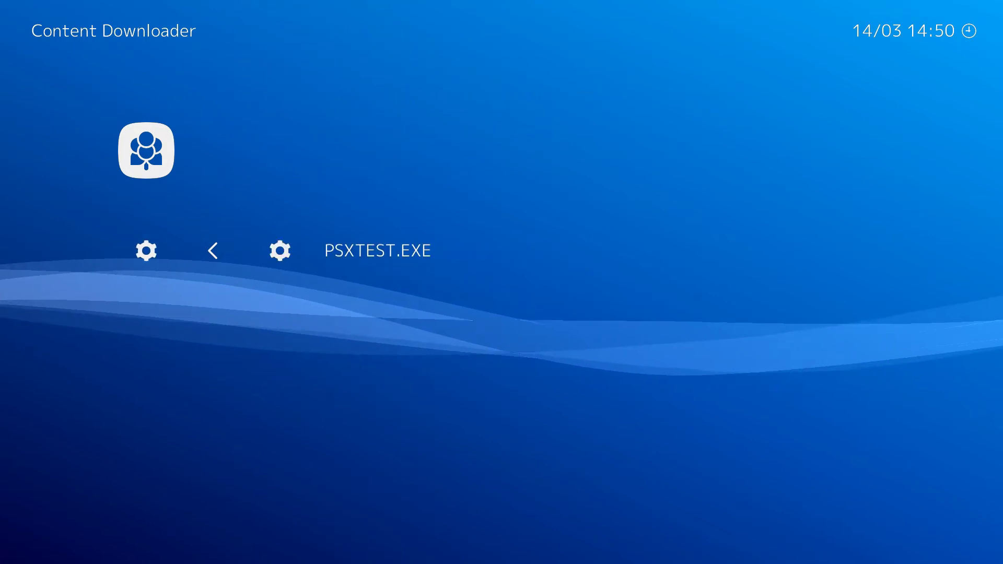
Leave the Content Downloader and open the Thumbnails Updater.
{"action": "key", "text": "BackSpace"}
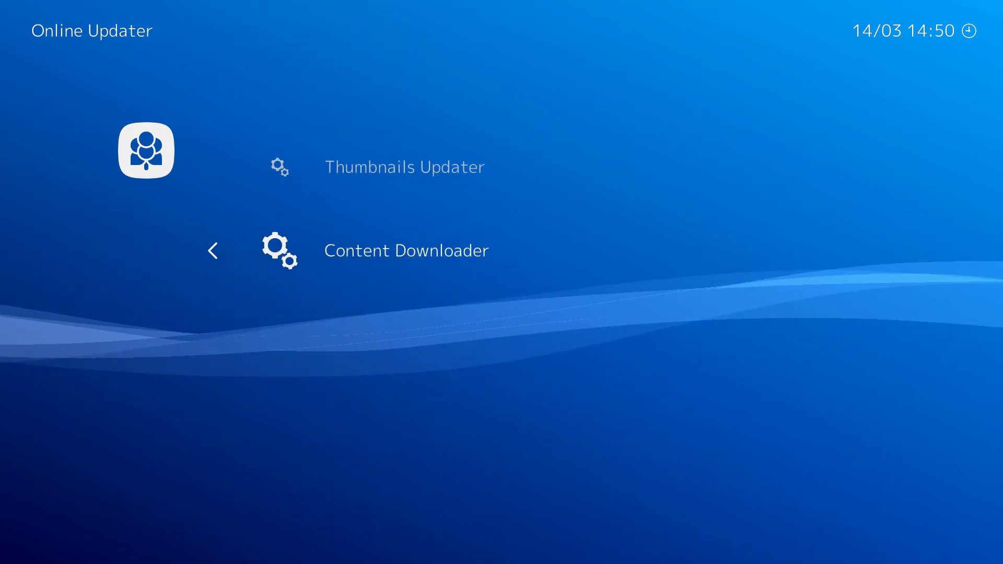
{"action": "key", "text": "Up"}
{"action": "key", "text": "Return"}
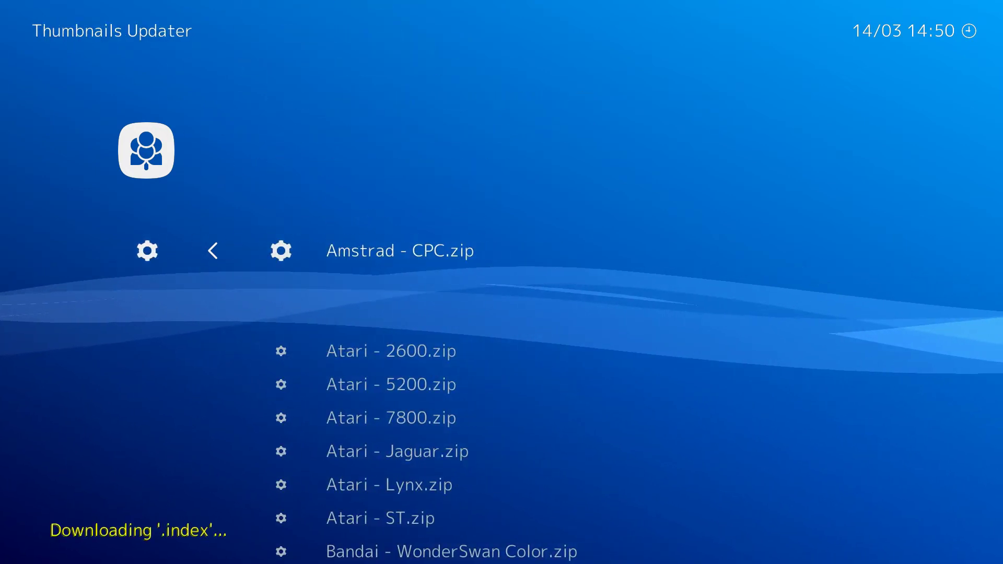
Look through the thumbnail packs offered for download, from the Amstrad and Atari systems to the Nintendo and Sega ones.
{"action": "key", "text": "Down"}
{"action": "key", "text": "Down"}
{"action": "key", "text": "Down"}
{"action": "key", "text": "Down"}
{"action": "key", "text": "Down"}
{"action": "key", "text": "Down"}
{"action": "key", "text": "Down"}
{"action": "key", "text": "Down"}
{"action": "key", "text": "Down"}
{"action": "key", "text": "Down"}
{"action": "key", "text": "Down"}
{"action": "key", "text": "Down"}
{"action": "key", "text": "Down"}
{"action": "key", "text": "Down"}
{"action": "key", "text": "Down"}
{"action": "key", "text": "Down"}
{"action": "key", "text": "Down"}
{"action": "key", "text": "Down"}
{"action": "key", "text": "Down"}
{"action": "key", "text": "Down"}
{"action": "key", "text": "Down"}
{"action": "key", "text": "Down"}
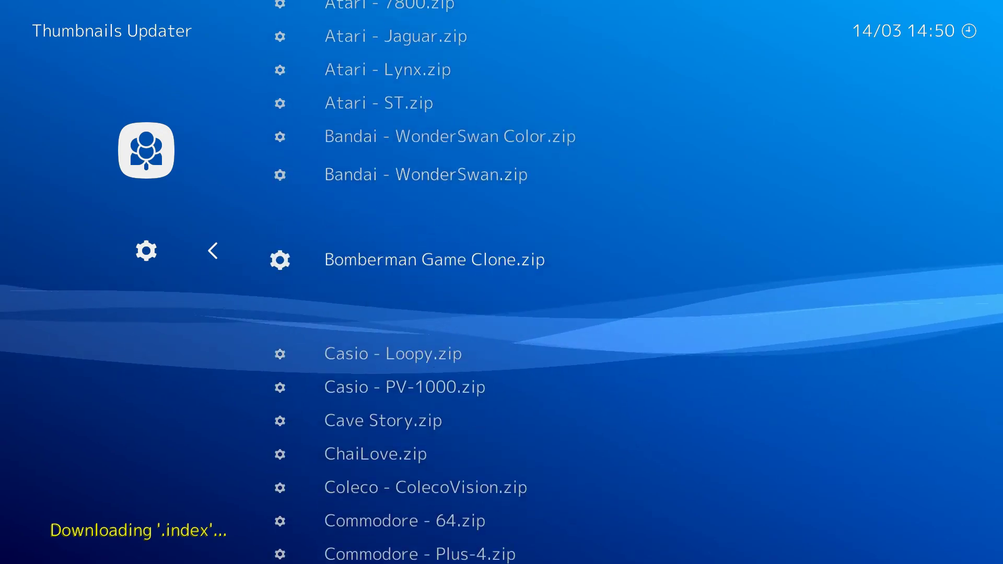
{"action": "key", "text": "Down"}
{"action": "key", "text": "Down"}
{"action": "key", "text": "Down"}
{"action": "key", "text": "Down"}
{"action": "key", "text": "Down"}
{"action": "key", "text": "Down"}
{"action": "key", "text": "Down"}
{"action": "key", "text": "Down"}
{"action": "key", "text": "Down"}
{"action": "key", "text": "Down"}
{"action": "key", "text": "Down"}
{"action": "key", "text": "Down"}
{"action": "key", "text": "Down"}
{"action": "key", "text": "Down"}
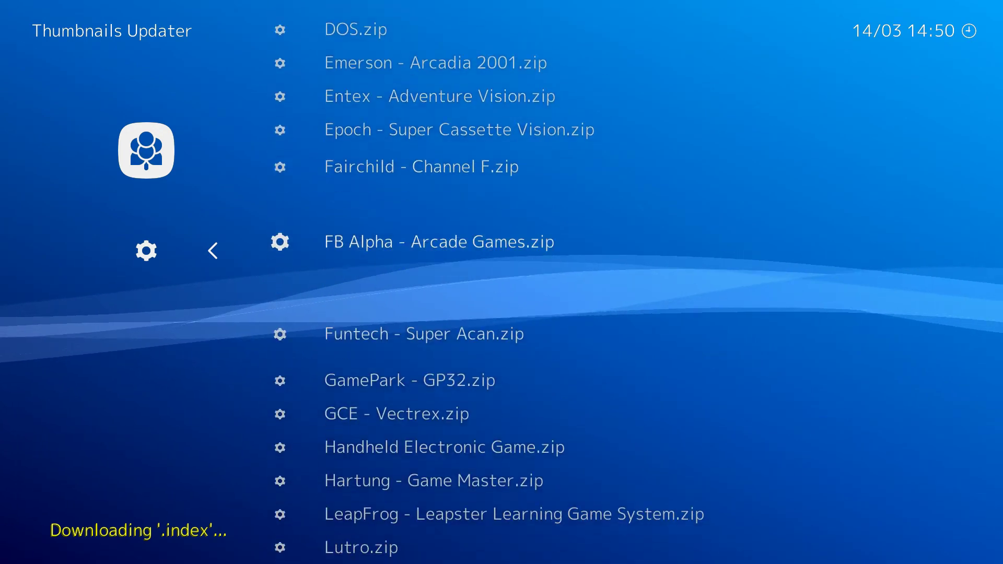
{"action": "key", "text": "Down"}
{"action": "key", "text": "Down"}
{"action": "key", "text": "Down"}
{"action": "key", "text": "Down"}
{"action": "key", "text": "Down"}
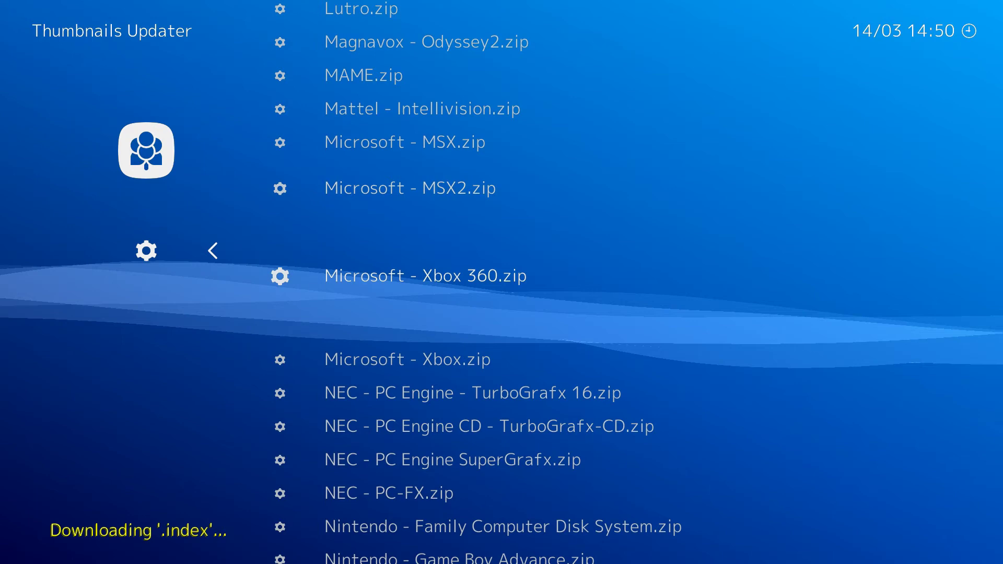
{"action": "key", "text": "Down"}
{"action": "key", "text": "Down"}
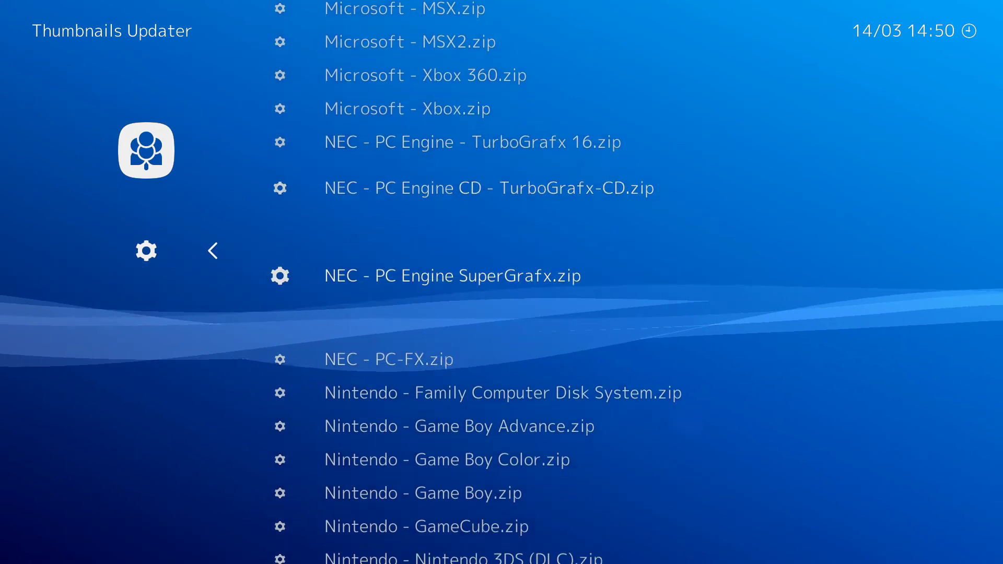
{"action": "key", "text": "Down"}
{"action": "key", "text": "Down"}
{"action": "key", "text": "Down"}
{"action": "key", "text": "Down"}
{"action": "key", "text": "Down"}
{"action": "key", "text": "Down"}
{"action": "key", "text": "Down"}
{"action": "key", "text": "Down"}
{"action": "key", "text": "Down"}
{"action": "key", "text": "Down"}
{"action": "key", "text": "Down"}
{"action": "key", "text": "Down"}
{"action": "key", "text": "Down"}
{"action": "key", "text": "Down"}
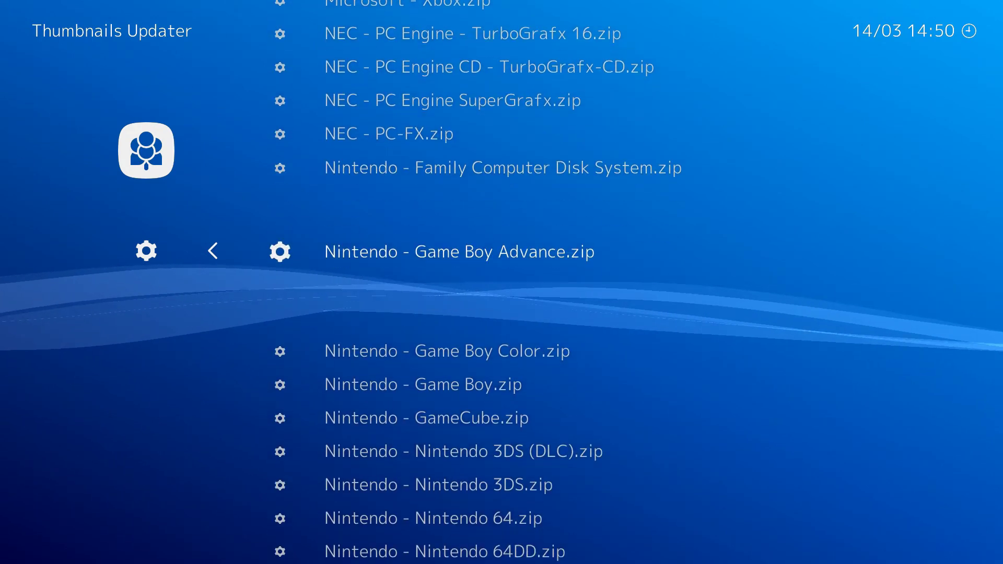
{"action": "key", "text": "Down"}
{"action": "key", "text": "Down"}
{"action": "key", "text": "Down"}
{"action": "key", "text": "Down"}
{"action": "key", "text": "Down"}
{"action": "key", "text": "Down"}
{"action": "key", "text": "Down"}
{"action": "key", "text": "Down"}
{"action": "key", "text": "Down"}
{"action": "key", "text": "Down"}
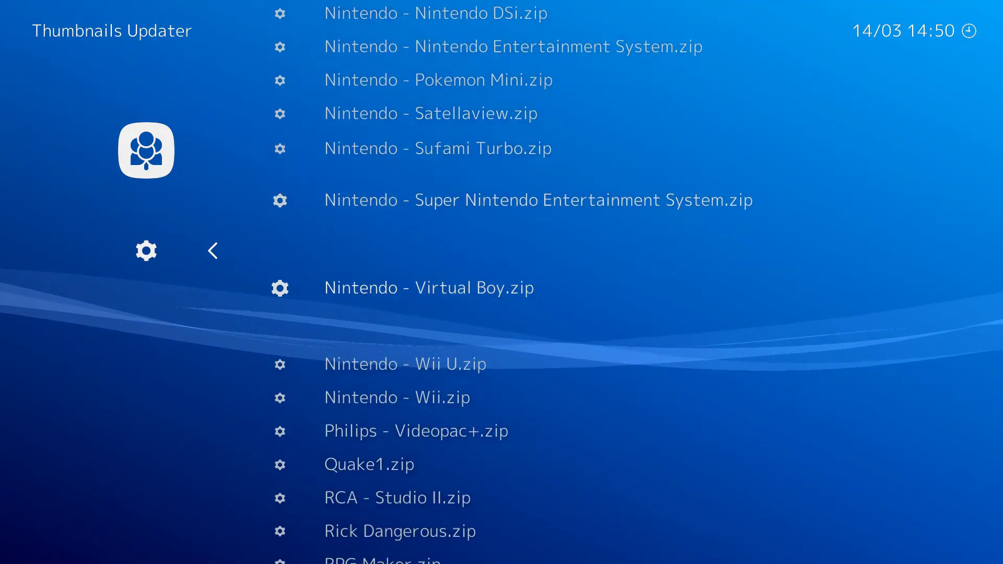
Return to the Atari packs in the thumbnail list and download Atari - 2600.zip.
{"action": "key", "text": "Up"}
{"action": "key", "text": "Up"}
{"action": "key", "text": "Up"}
{"action": "key", "text": "Up"}
{"action": "key", "text": "Up"}
{"action": "key", "text": "Up"}
{"action": "key", "text": "Up"}
{"action": "key", "text": "Up"}
{"action": "key", "text": "Up"}
{"action": "key", "text": "Up"}
{"action": "key", "text": "Up"}
{"action": "key", "text": "Up"}
{"action": "key", "text": "Up"}
{"action": "key", "text": "Up"}
{"action": "key", "text": "Up"}
{"action": "key", "text": "Up"}
{"action": "key", "text": "Up"}
{"action": "key", "text": "Up"}
{"action": "key", "text": "Up"}
{"action": "key", "text": "Up"}
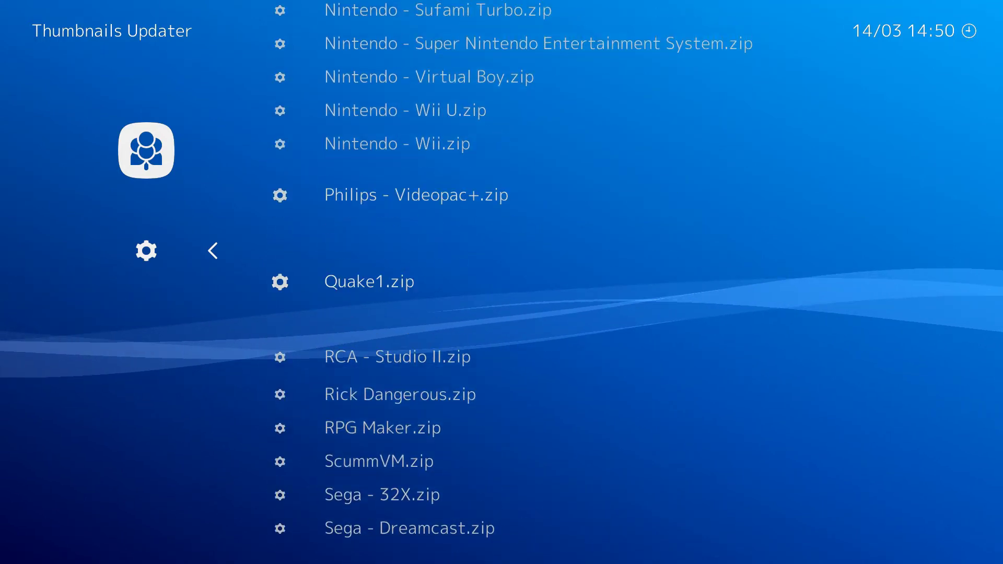
{"action": "key", "text": "Up"}
{"action": "key", "text": "Up"}
{"action": "key", "text": "Up"}
{"action": "key", "text": "Up"}
{"action": "key", "text": "Up"}
{"action": "key", "text": "Up"}
{"action": "key", "text": "Up"}
{"action": "key", "text": "Up"}
{"action": "key", "text": "Up"}
{"action": "key", "text": "Up"}
{"action": "key", "text": "Up"}
{"action": "key", "text": "Up"}
{"action": "key", "text": "Up"}
{"action": "key", "text": "Up"}
{"action": "key", "text": "Up"}
{"action": "key", "text": "Up"}
{"action": "key", "text": "Up"}
{"action": "key", "text": "Up"}
{"action": "key", "text": "Up"}
{"action": "key", "text": "Up"}
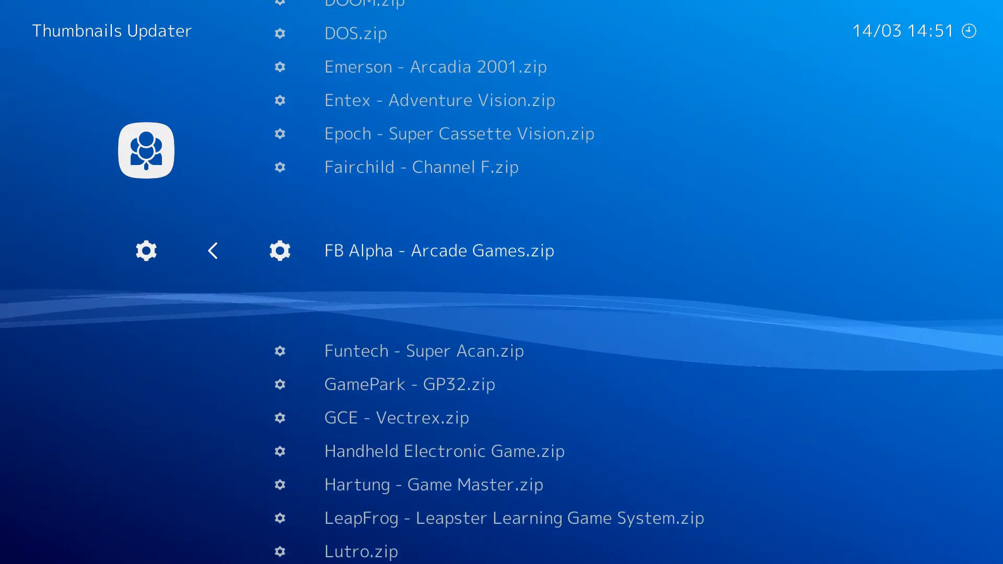
{"action": "key", "text": "Up"}
{"action": "key", "text": "Up"}
{"action": "key", "text": "Up"}
{"action": "key", "text": "Up"}
{"action": "key", "text": "Up"}
{"action": "key", "text": "Up"}
{"action": "key", "text": "Up"}
{"action": "key", "text": "Up"}
{"action": "key", "text": "Up"}
{"action": "key", "text": "Up"}
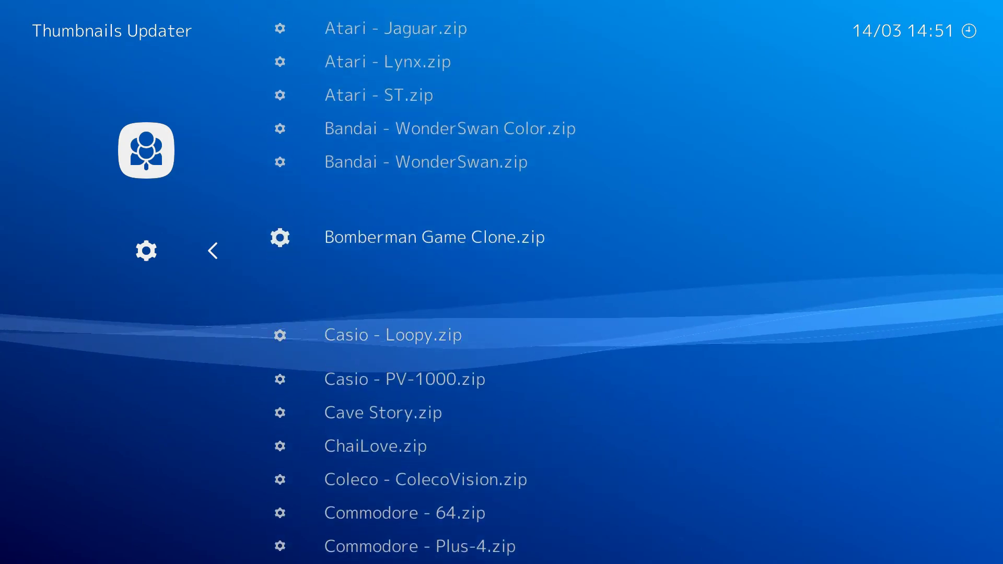
{"action": "key", "text": "Return"}
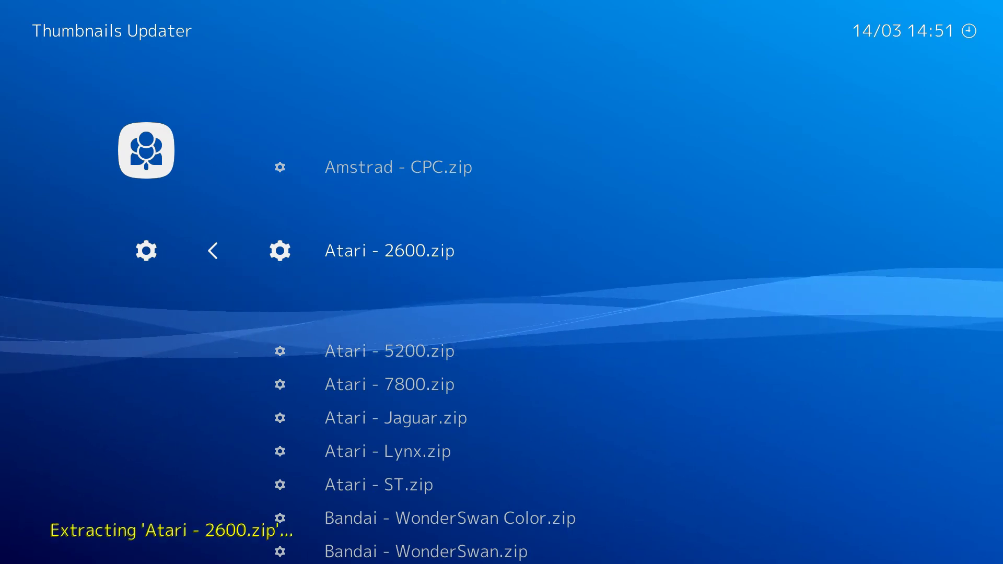
Leave the Online Updater and open the Atari - 2600 playlist.
{"action": "key", "text": "BackSpace"}
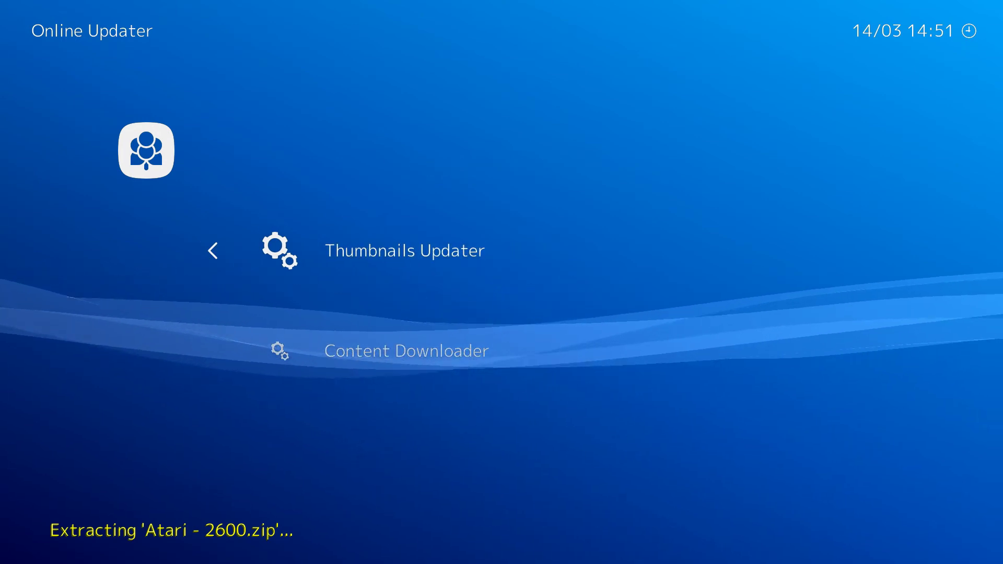
{"action": "key", "text": "BackSpace"}
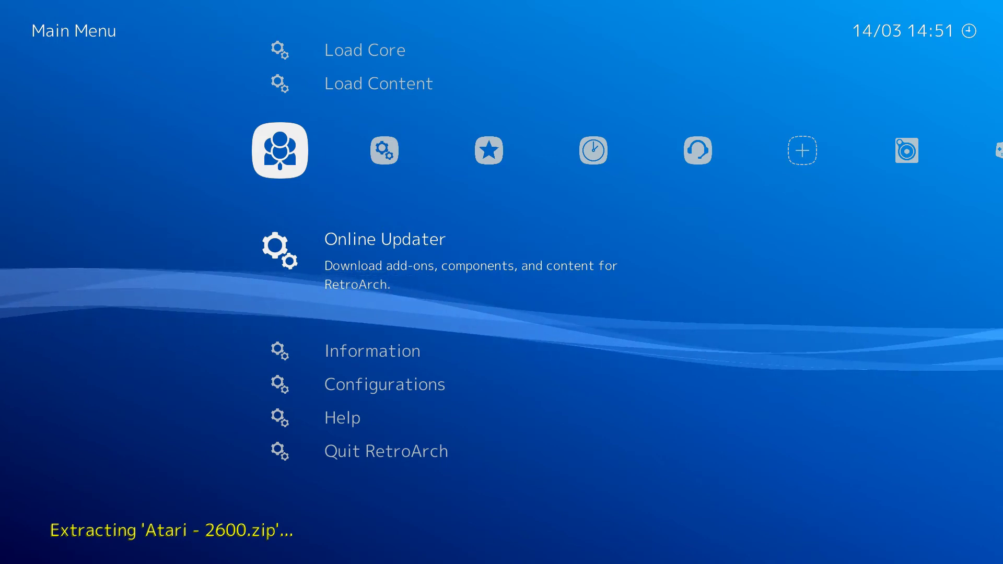
{"action": "key", "text": "Up"}
{"action": "key", "text": "Up"}
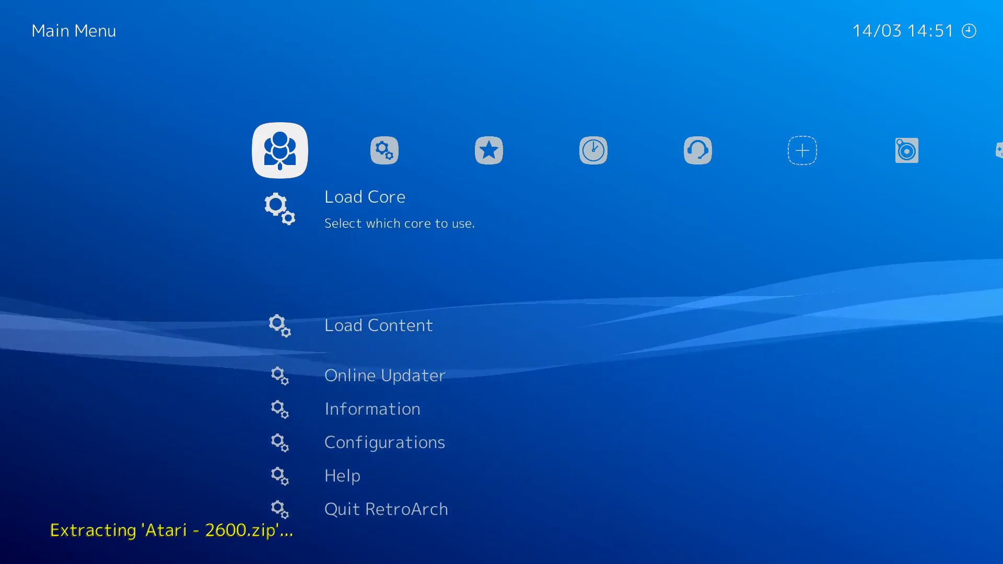
{"action": "key", "text": "Right"}
{"action": "key", "text": "Right"}
{"action": "key", "text": "Right"}
{"action": "key", "text": "Right"}
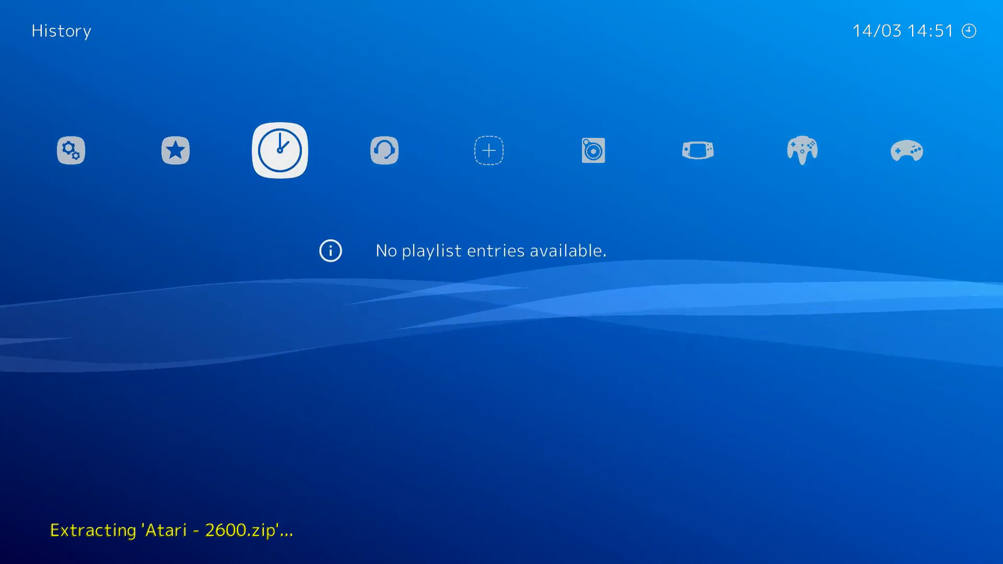
{"action": "key", "text": "Right"}
{"action": "key", "text": "Right"}
{"action": "key", "text": "Left"}
{"action": "key", "text": "Left"}
{"action": "key", "text": "Left"}
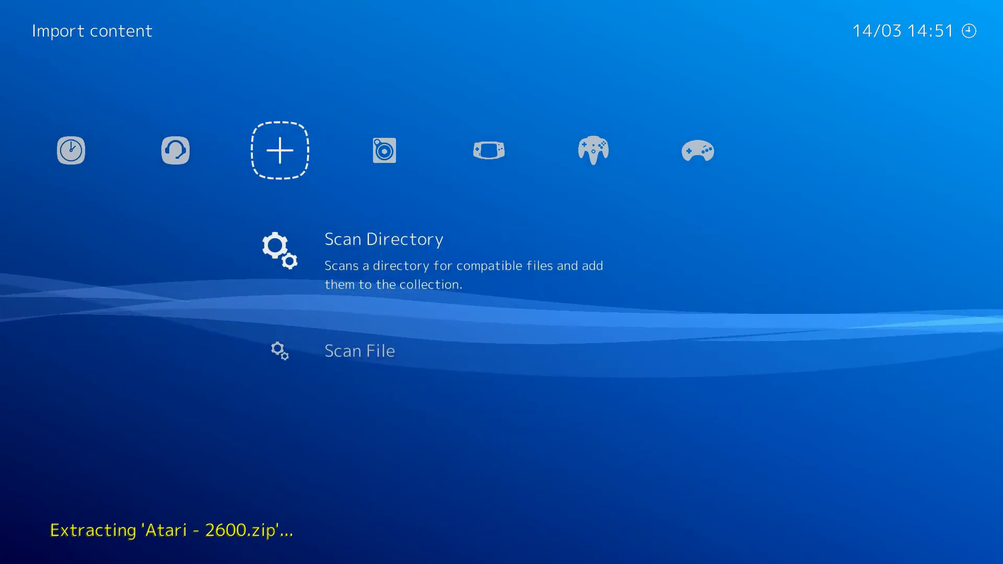
{"action": "key", "text": "Left"}
{"action": "key", "text": "Right"}
{"action": "key", "text": "Right"}
{"action": "key", "text": "Right"}
{"action": "key", "text": "Right"}
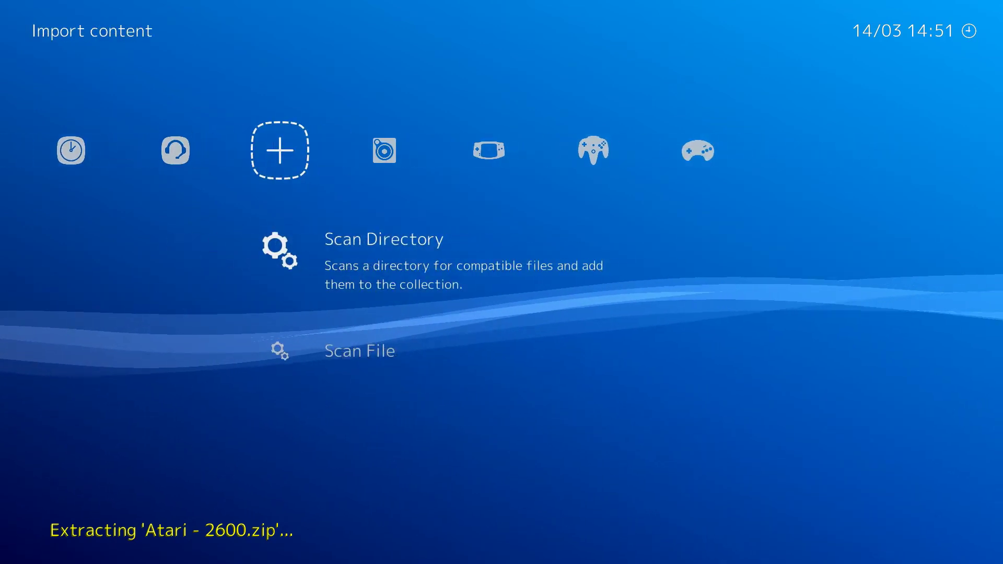
Check the box art of the Atari - 2600 games, including Asteroids, Centipede and Frogger.
{"action": "key", "text": "Down"}
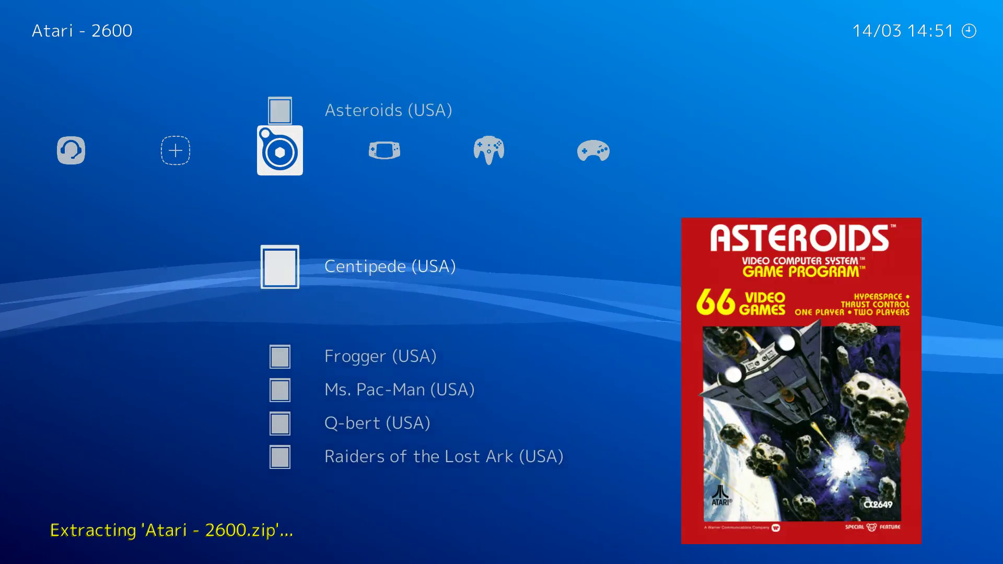
{"action": "key", "text": "Down"}
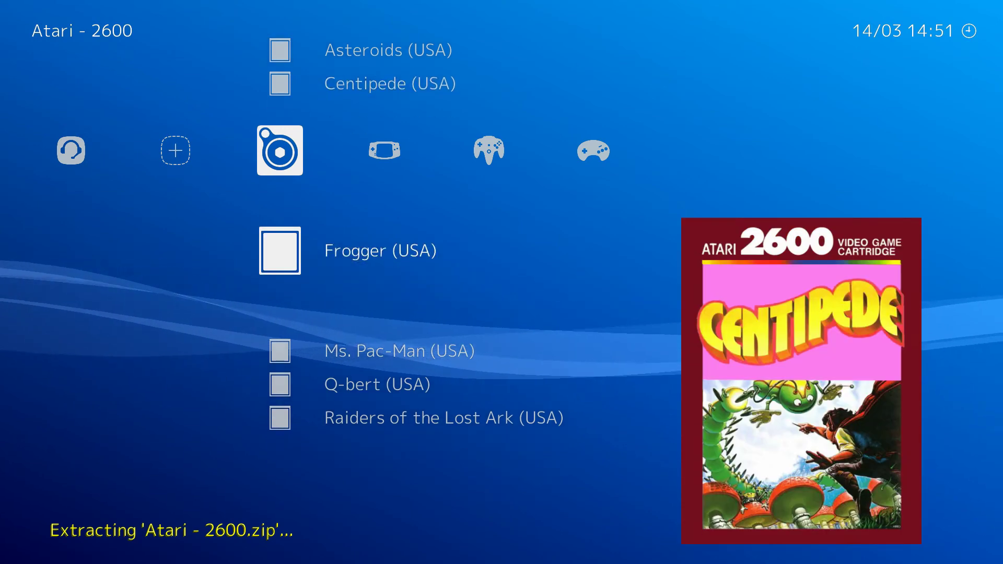
{"action": "key", "text": "Down"}
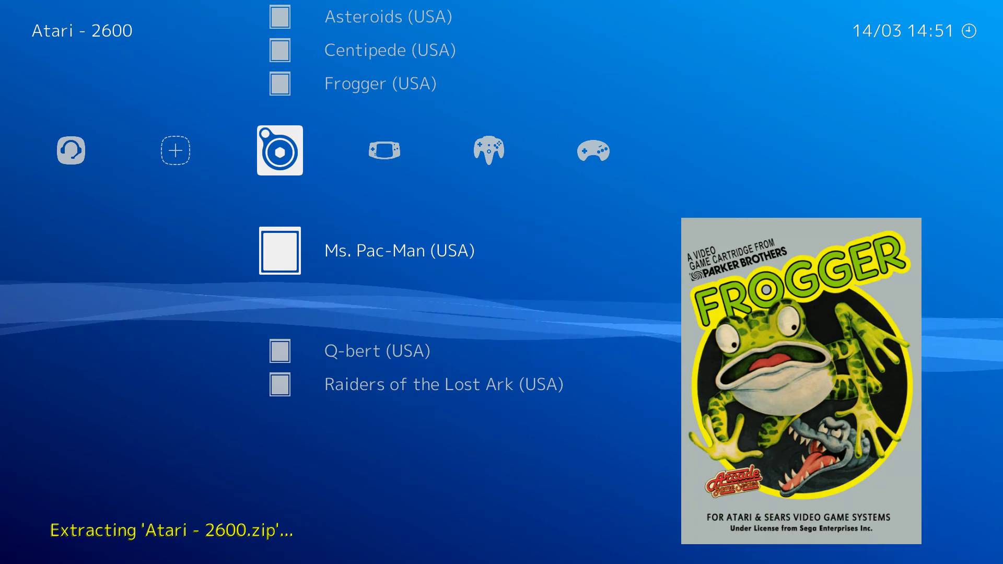
{"action": "key", "text": "Down"}
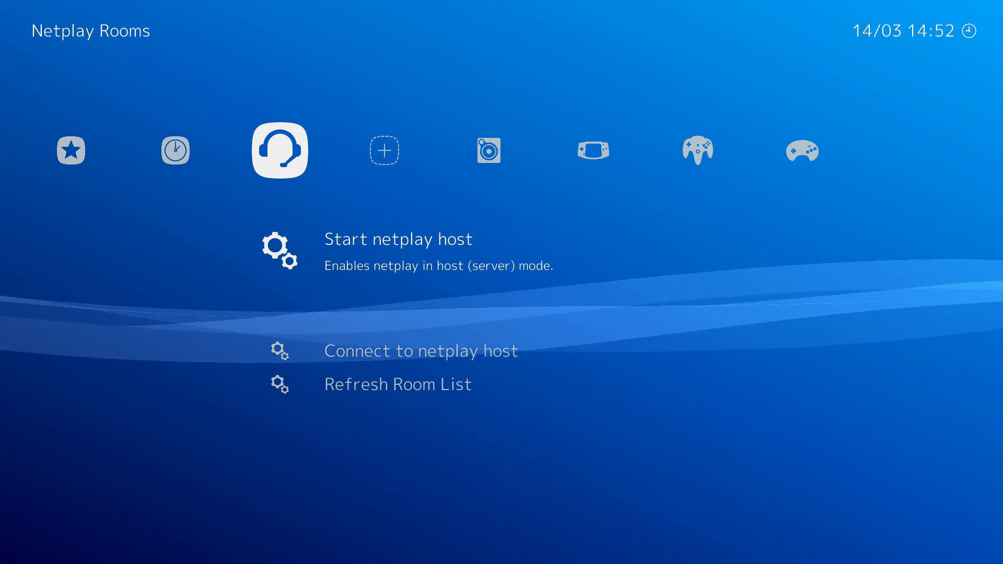
Refresh the netplay room list and inspect the core and game details of the rooms.
{"action": "key", "text": "Down"}
{"action": "key", "text": "Down"}
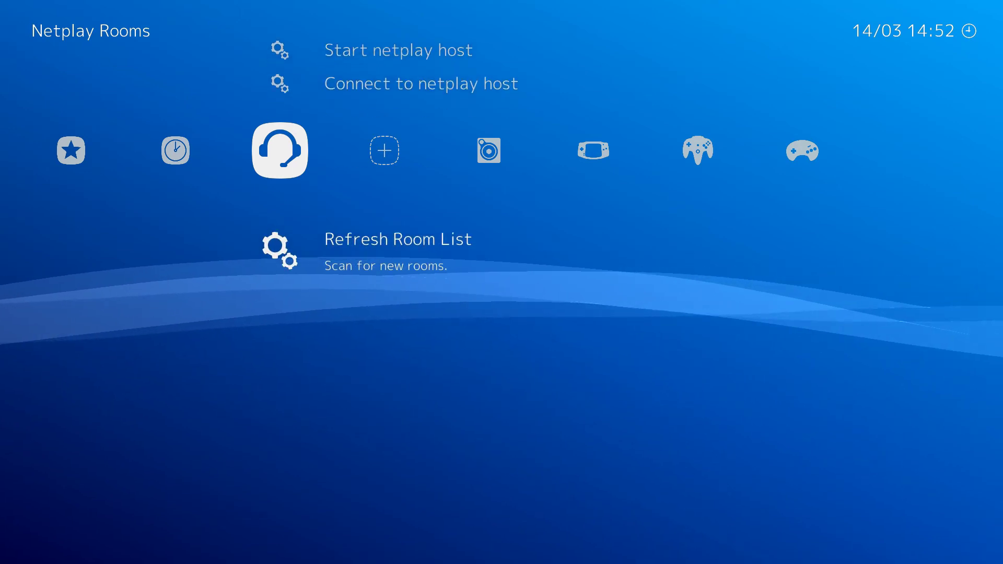
{"action": "key", "text": "Return"}
{"action": "key", "text": "Down"}
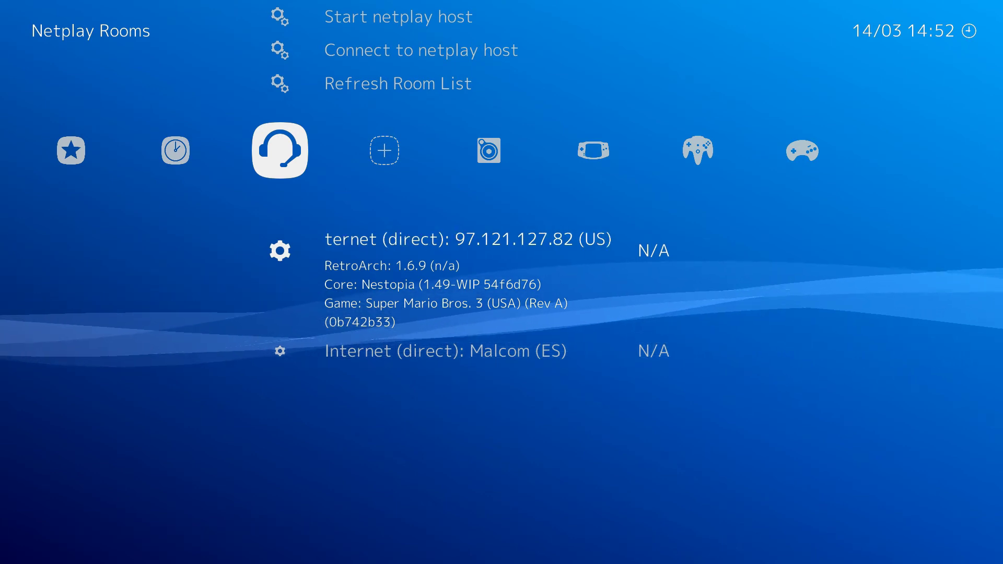
{"action": "key", "text": "Down"}
{"action": "key", "text": "Up"}
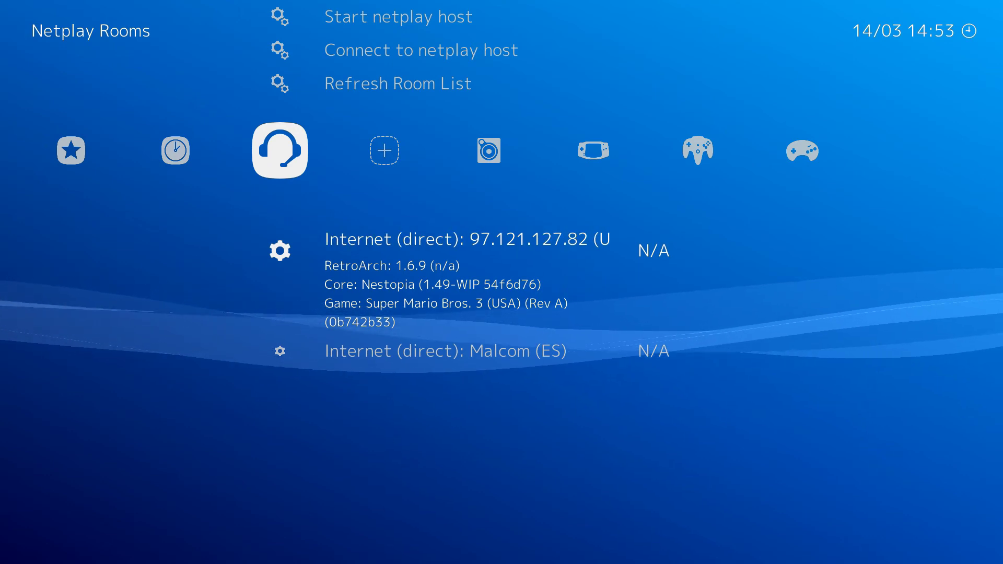
{"action": "key", "text": "Down"}
{"action": "key", "text": "Up"}
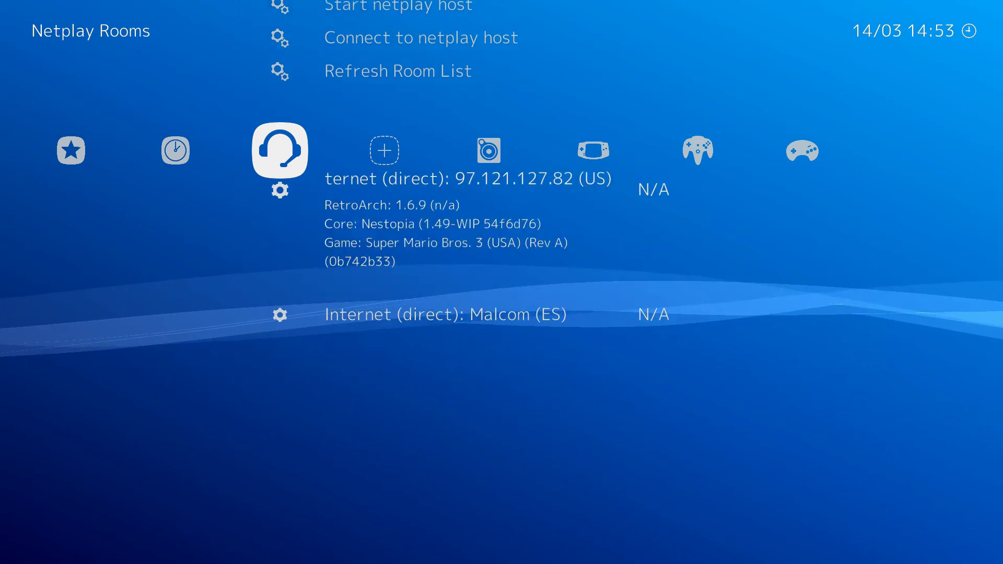
Scan for new netplay rooms once more and check the last room's core and game.
{"action": "key", "text": "Up"}
{"action": "key", "text": "Return"}
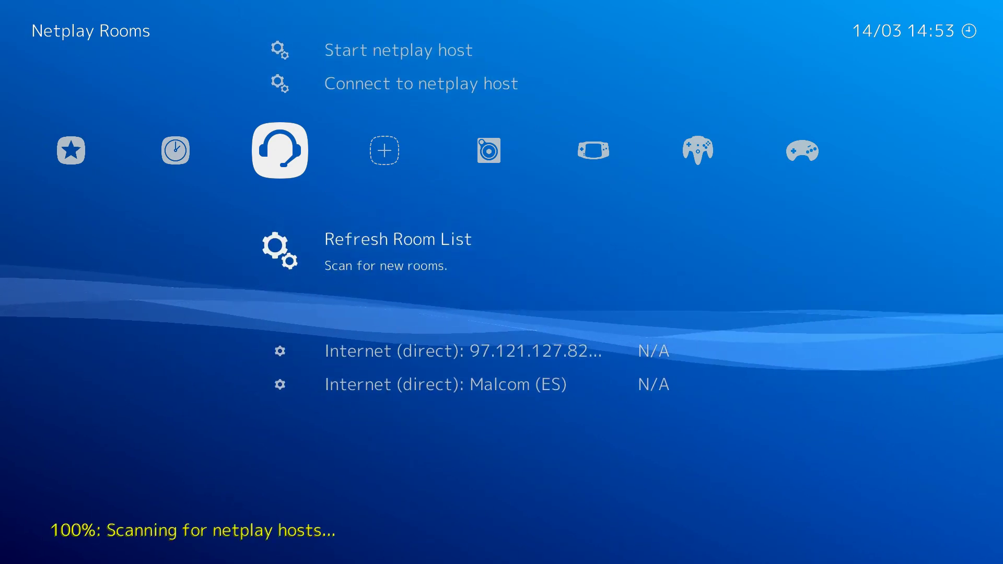
{"action": "key", "text": "Down"}
{"action": "key", "text": "Up"}
{"action": "key", "text": "Down"}
{"action": "key", "text": "Down"}
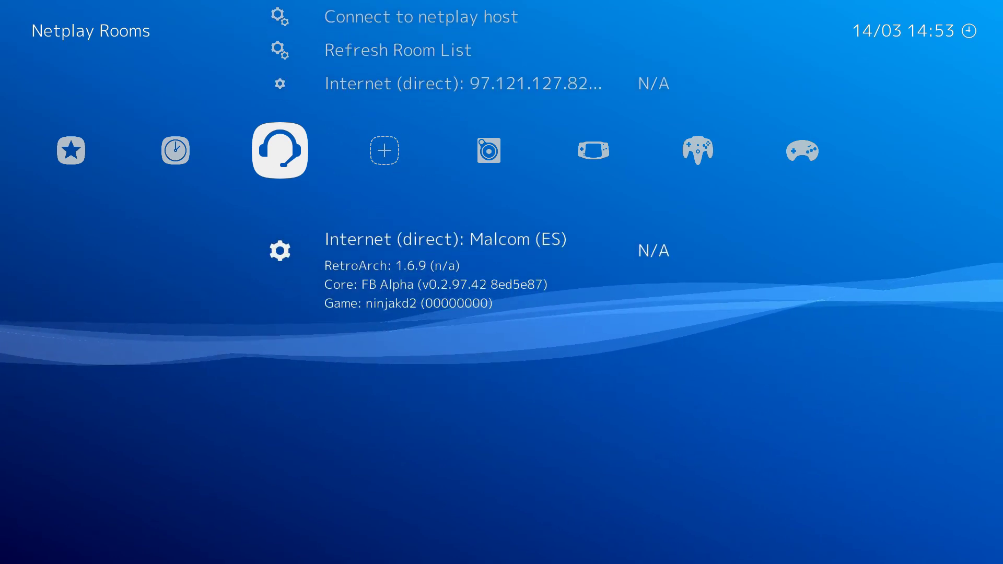
View the server address entry for connecting to a netplay host, close it empty and go to the Start netplay host option.
{"action": "key", "text": "Up"}
{"action": "key", "text": "Up"}
{"action": "key", "text": "Up"}
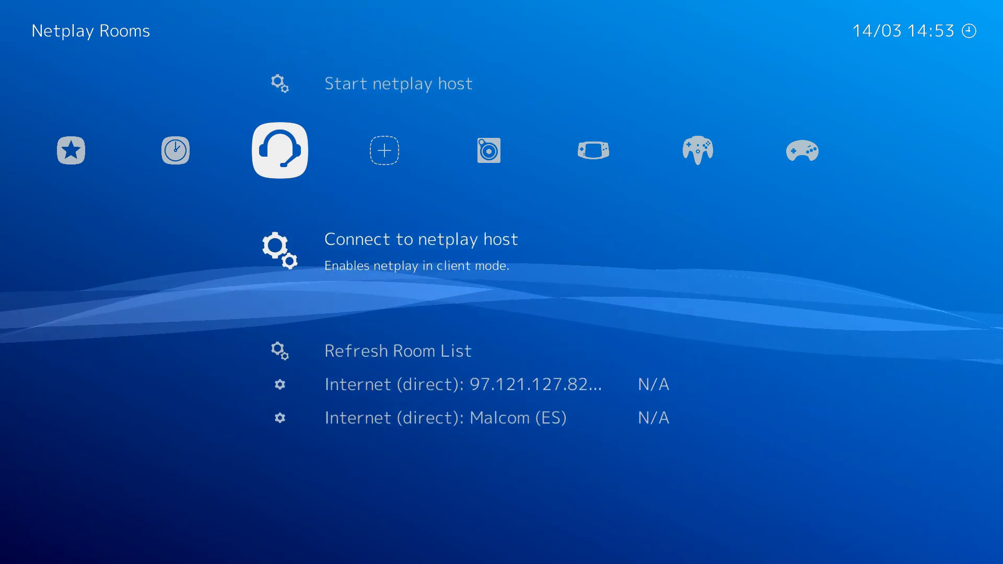
{"action": "key", "text": "Return"}
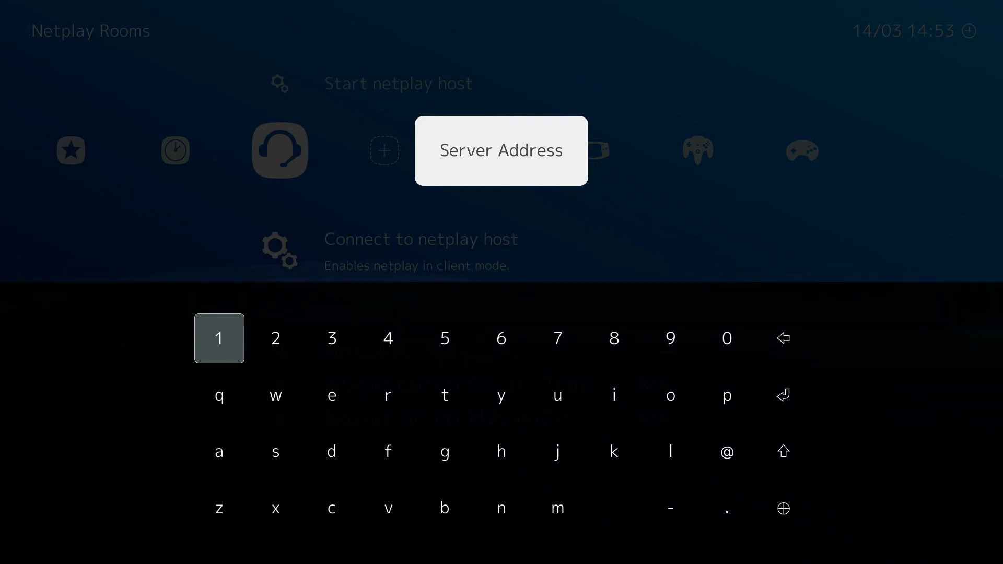
{"action": "key", "text": "BackSpace"}
{"action": "key", "text": "Up"}
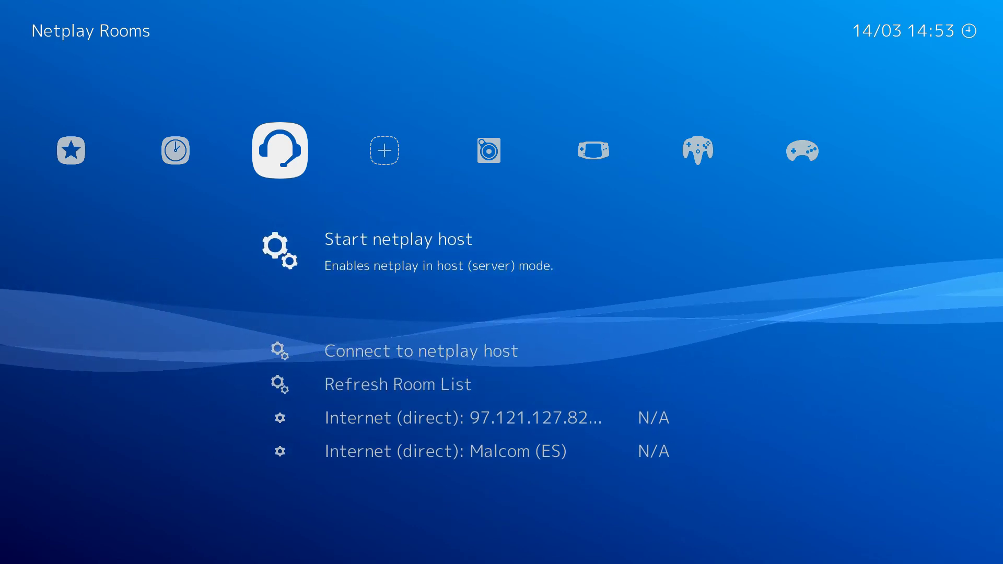
Start the netplay host and refresh the room list, ending on the Stop netplay host option.
{"action": "key", "text": "Return"}
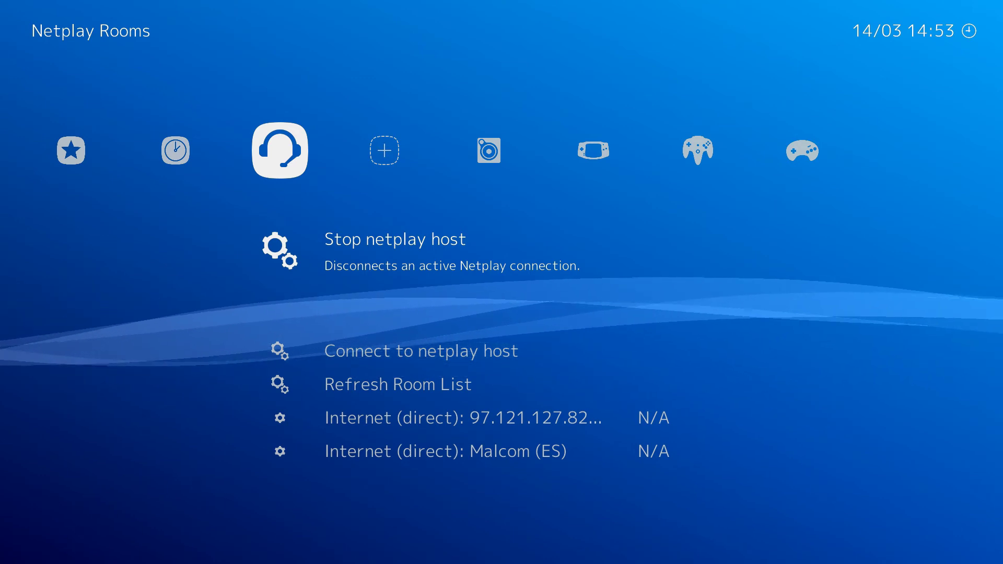
{"action": "key", "text": "Down"}
{"action": "key", "text": "Down"}
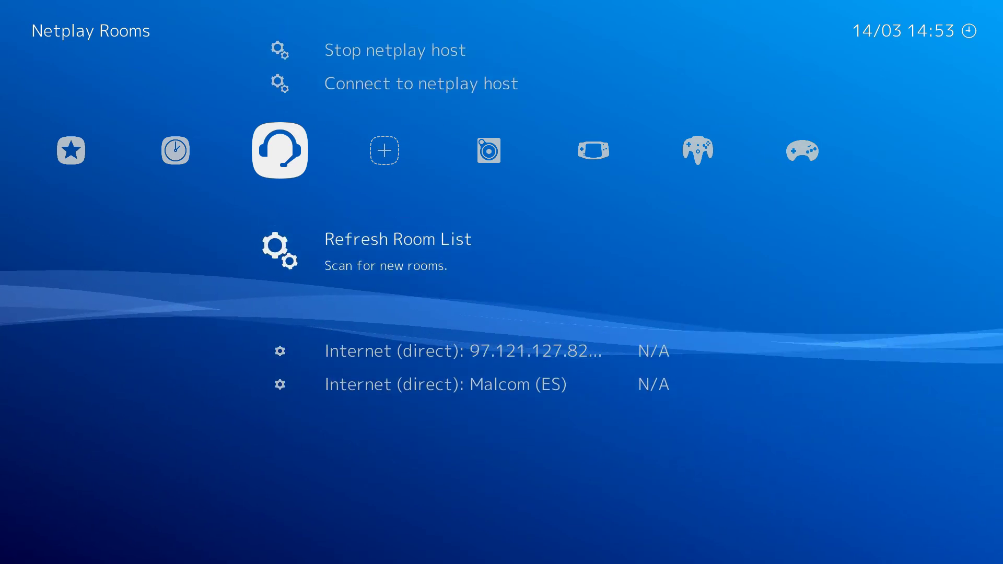
{"action": "key", "text": "Return"}
{"action": "key", "text": "Up"}
{"action": "key", "text": "Up"}
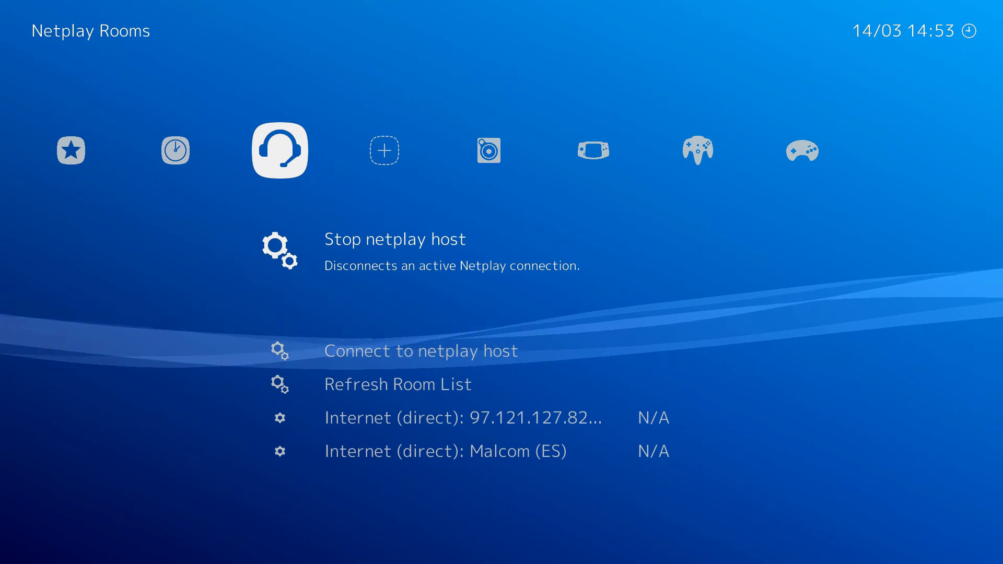